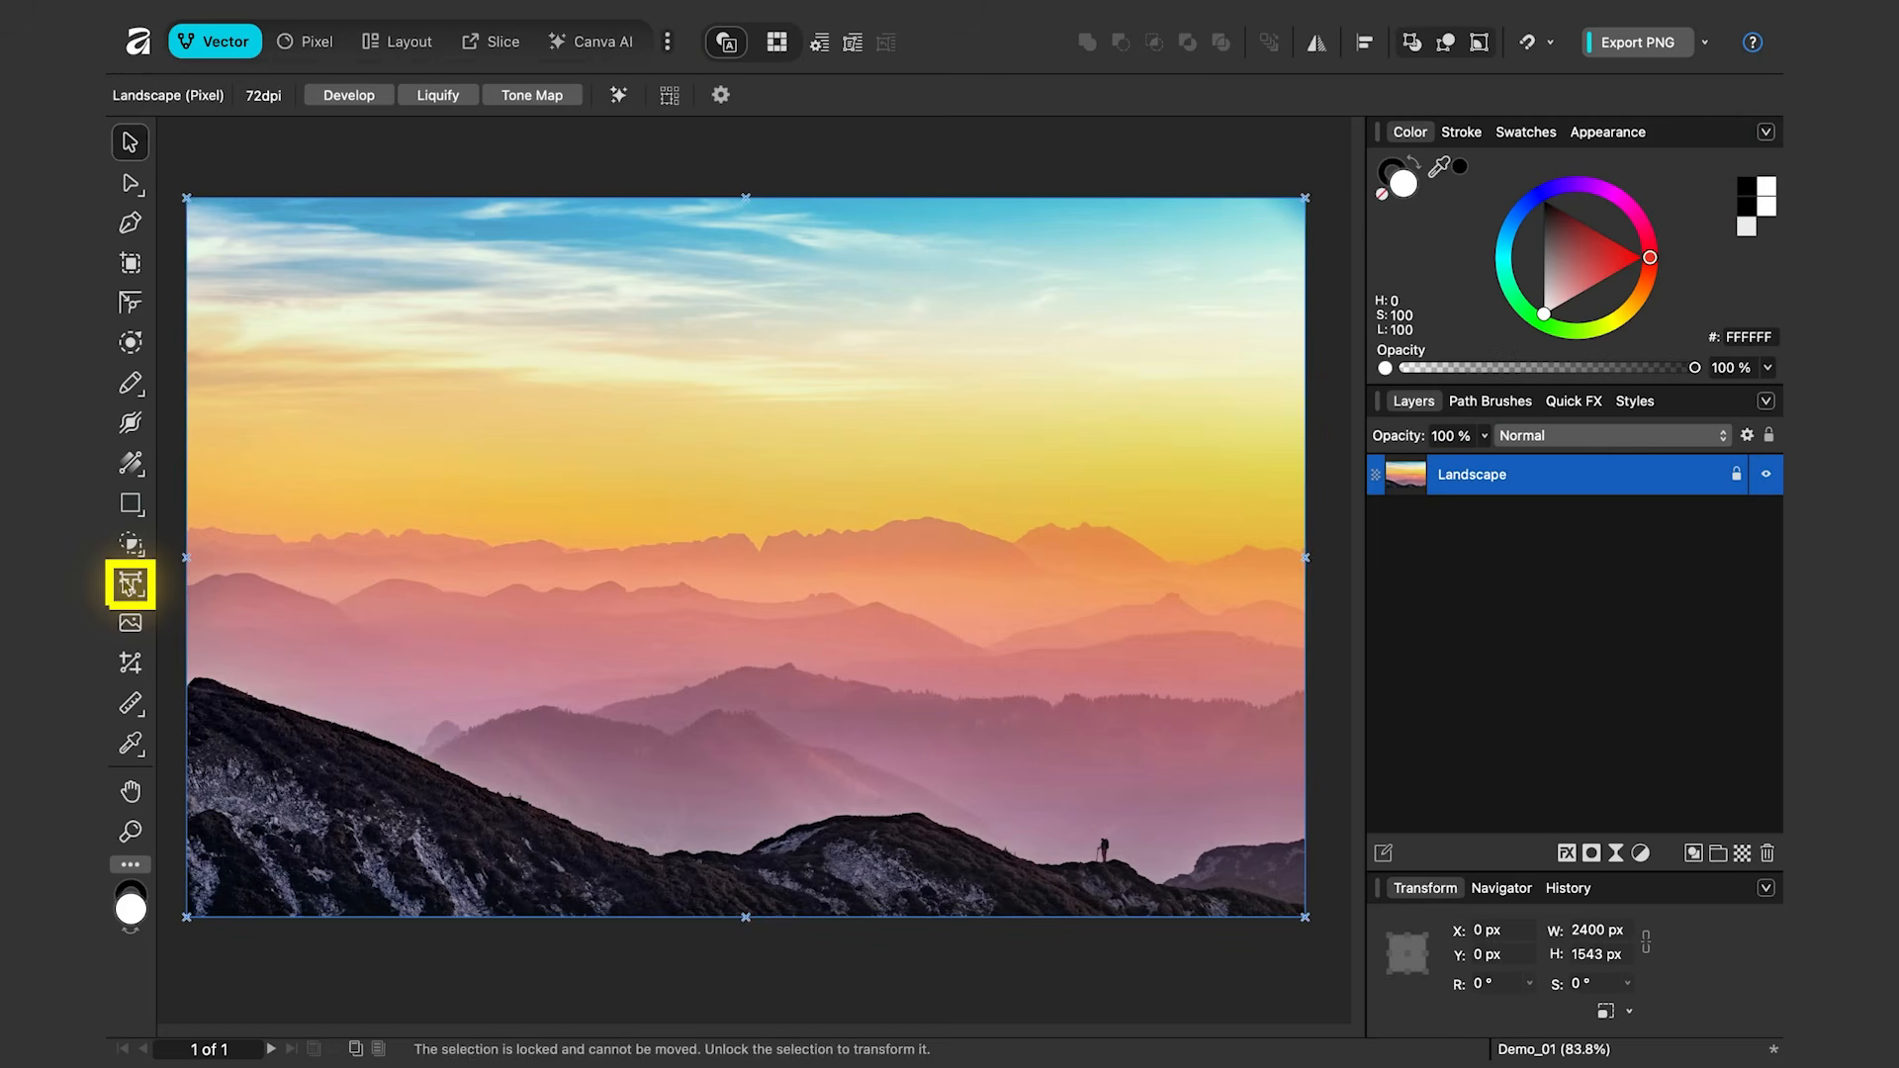
Add the artistic text MOUNTAIN in the upper sky area of the landscape, with letters about 270 px high
click(131, 586)
drag(290, 268, 411, 401)
text(MOUNTA)
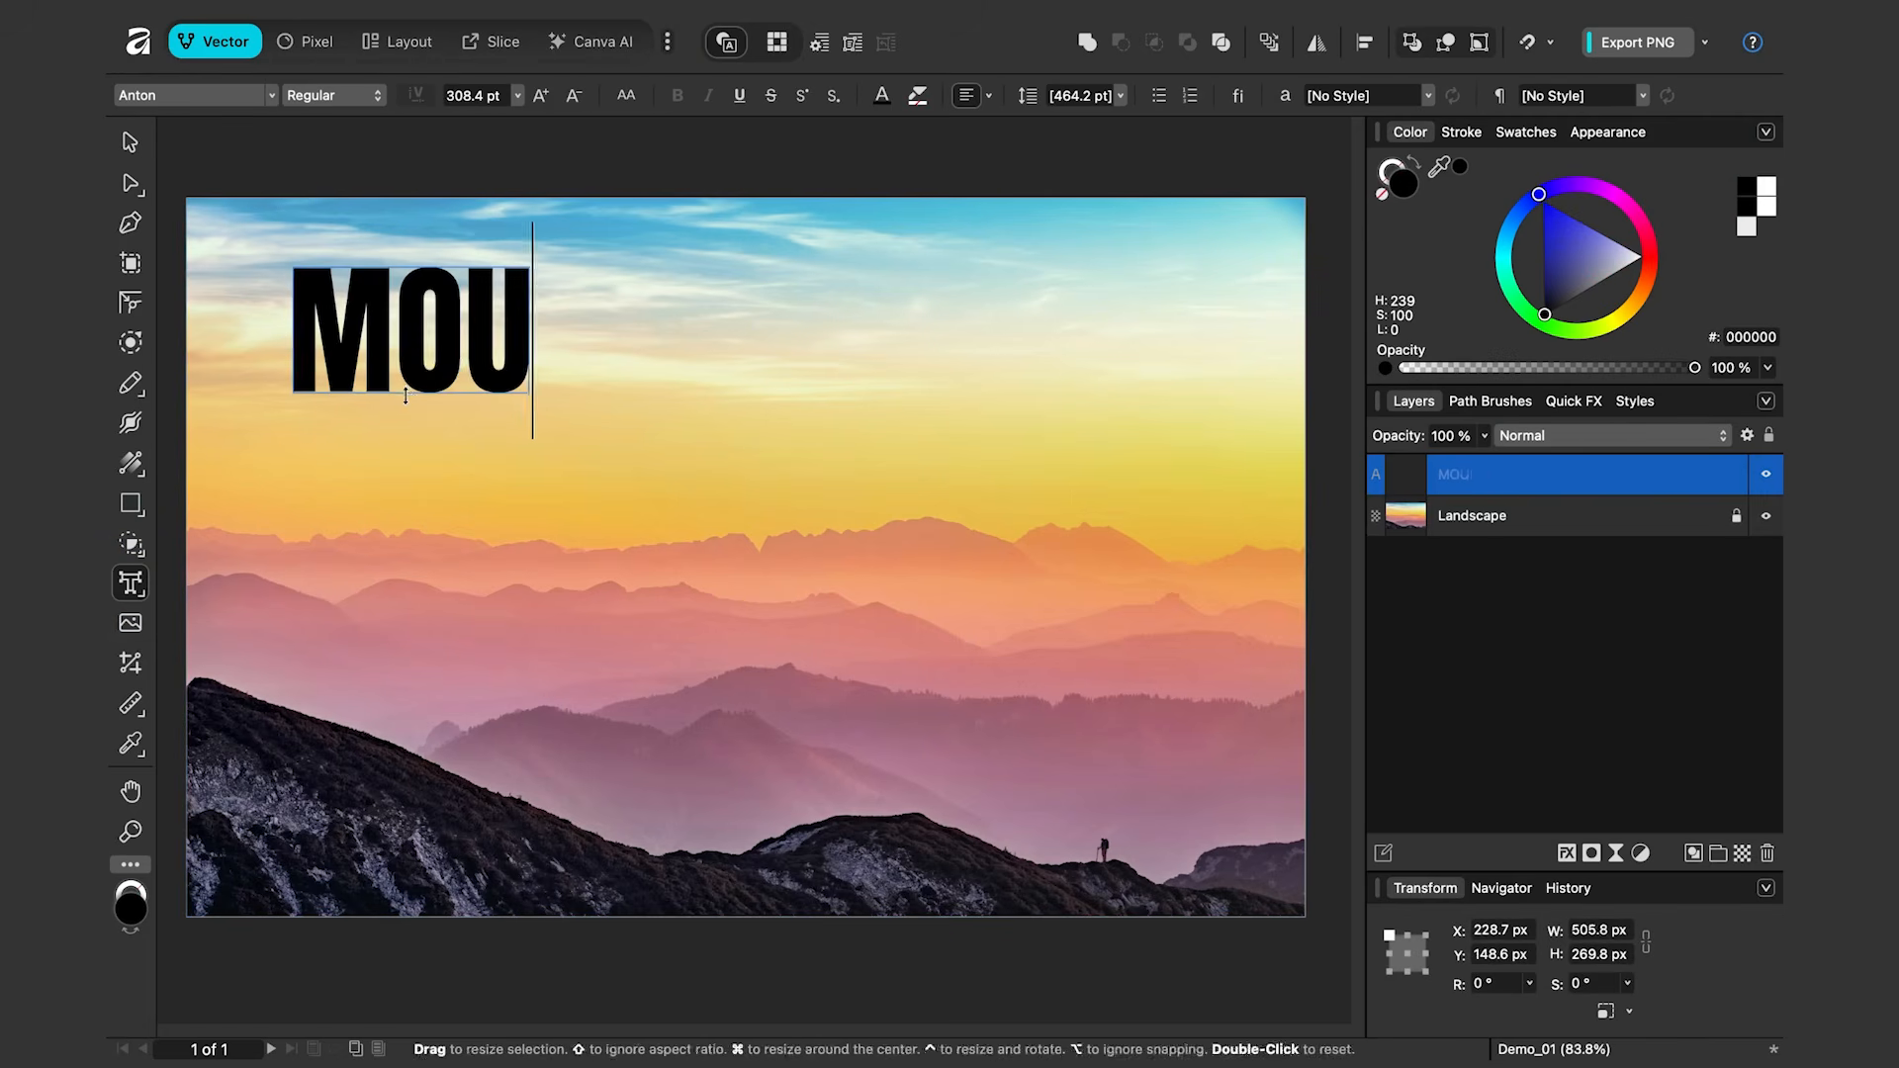
text(IN)
key(Escape)
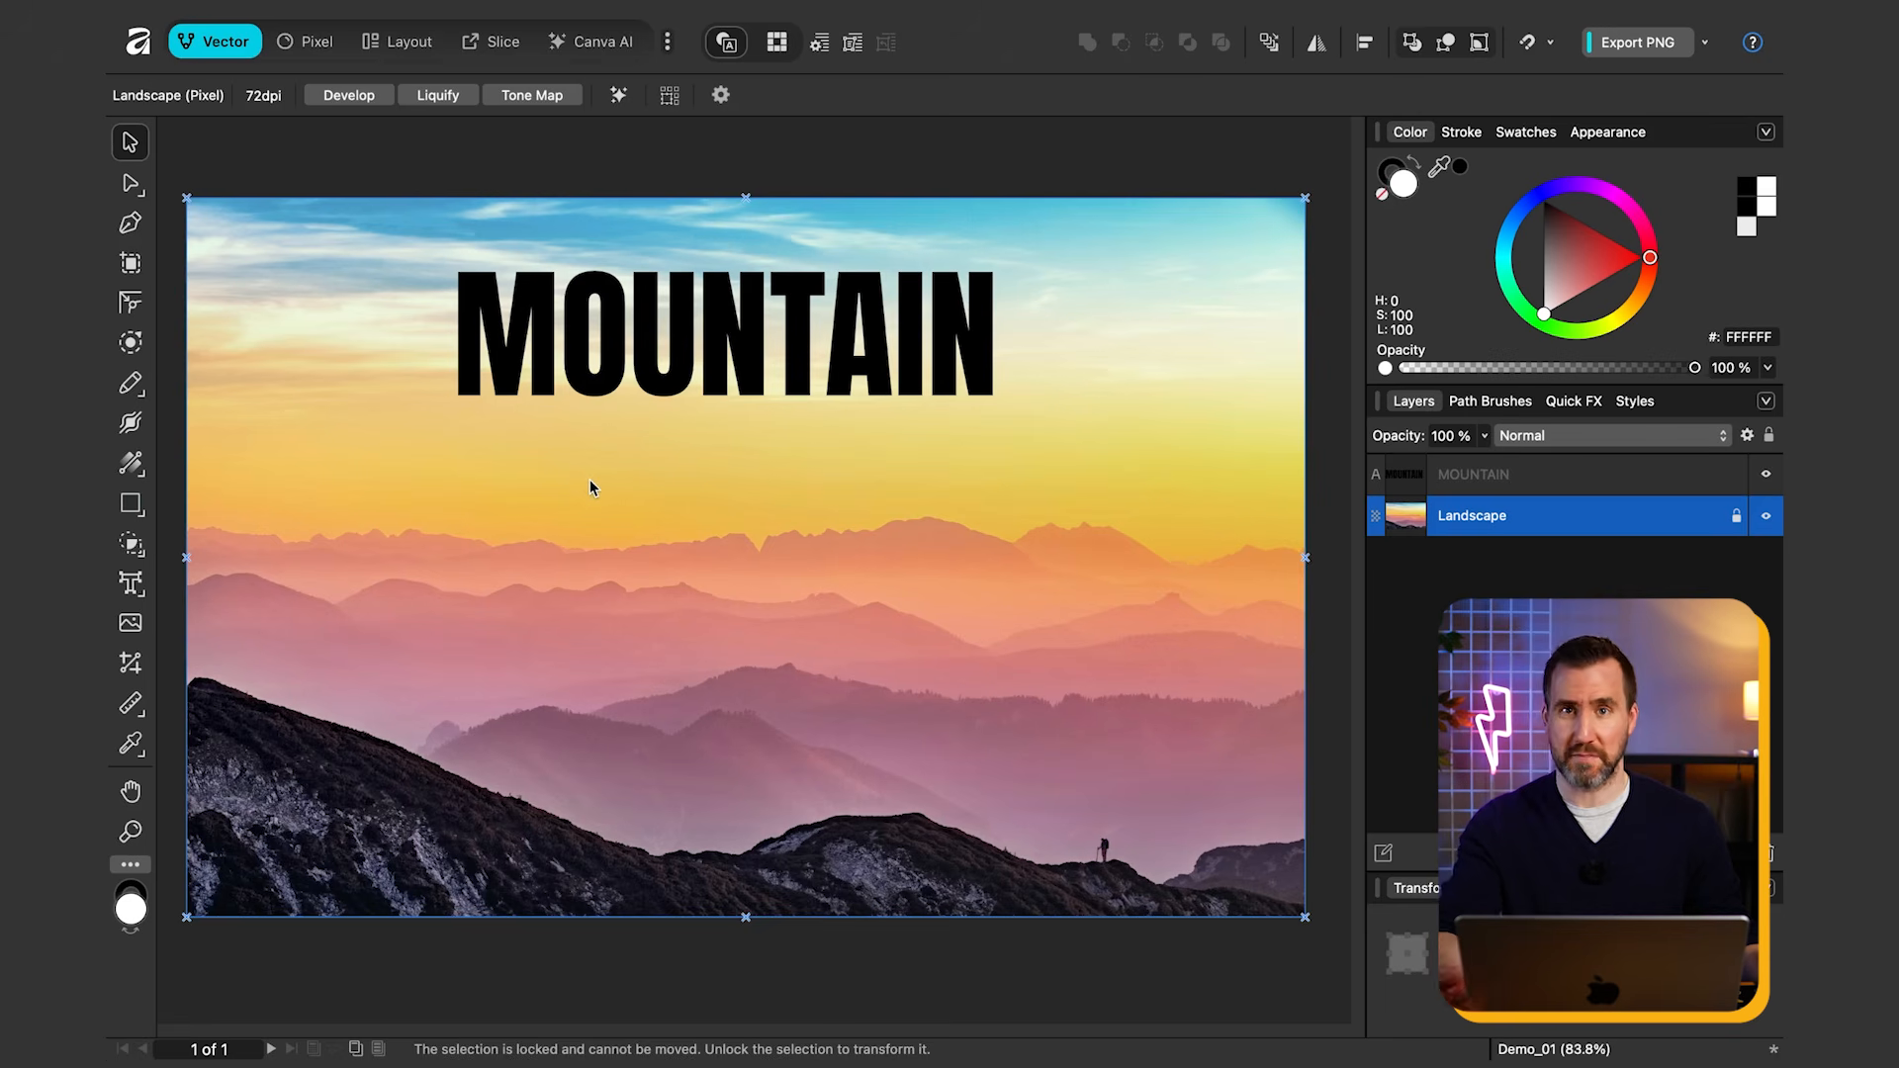
Draw a white rectangle about 1614 by 401 px below the text and move the MOUNTAIN text onto it
click(131, 506)
drag(360, 461, 1112, 647)
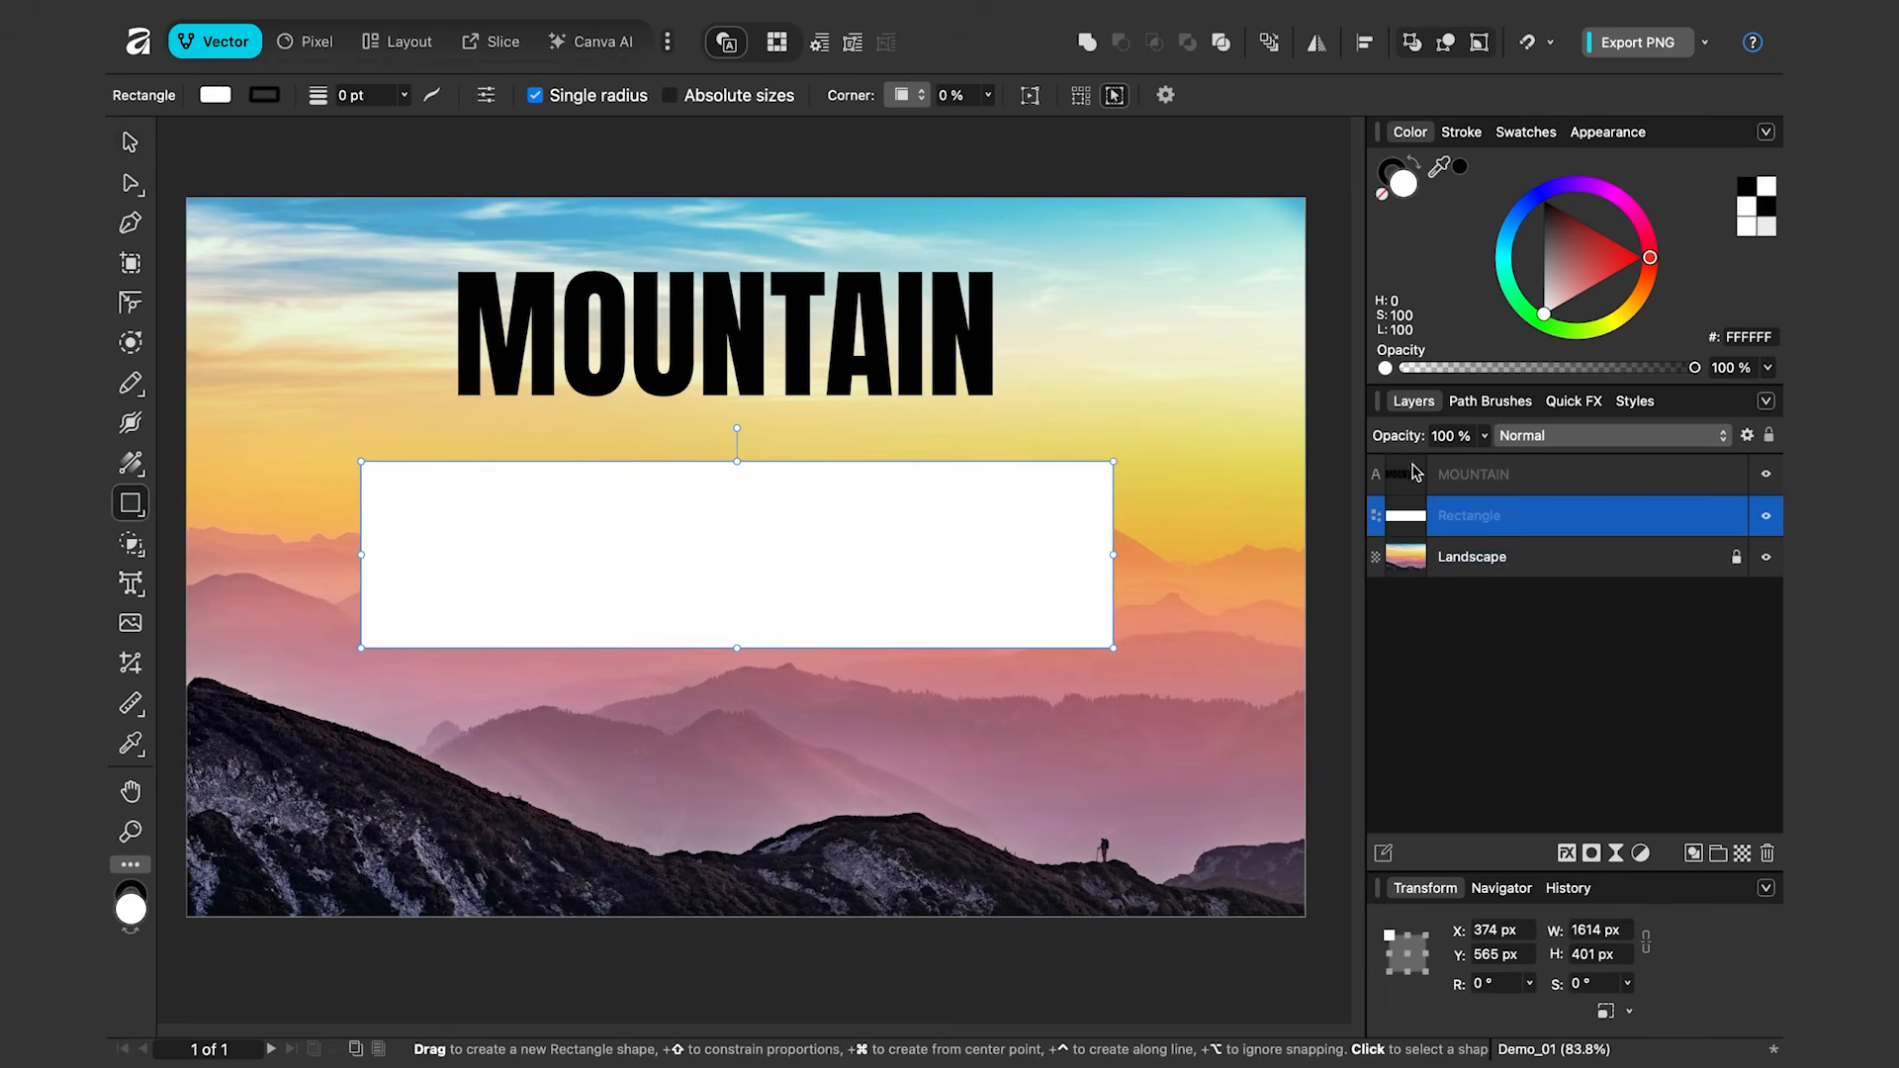
click(1462, 482)
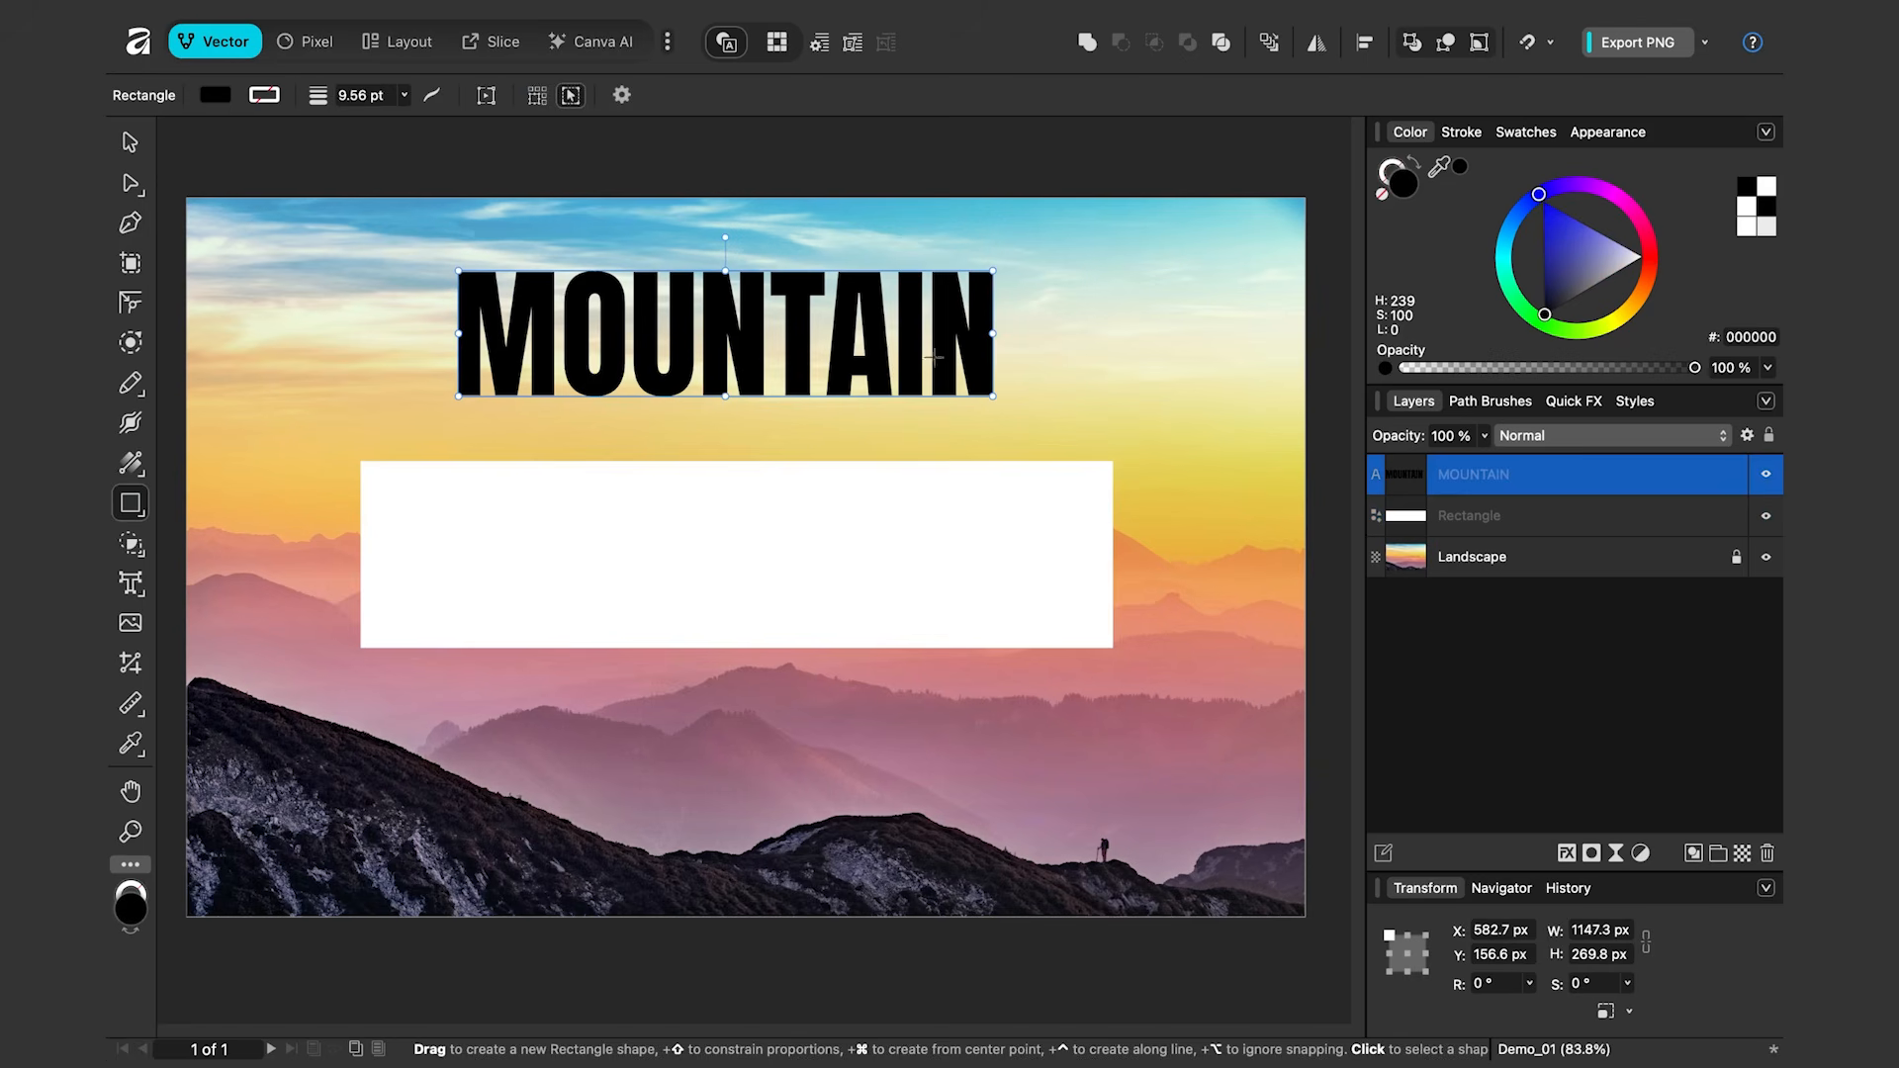
click(129, 144)
drag(686, 331, 702, 545)
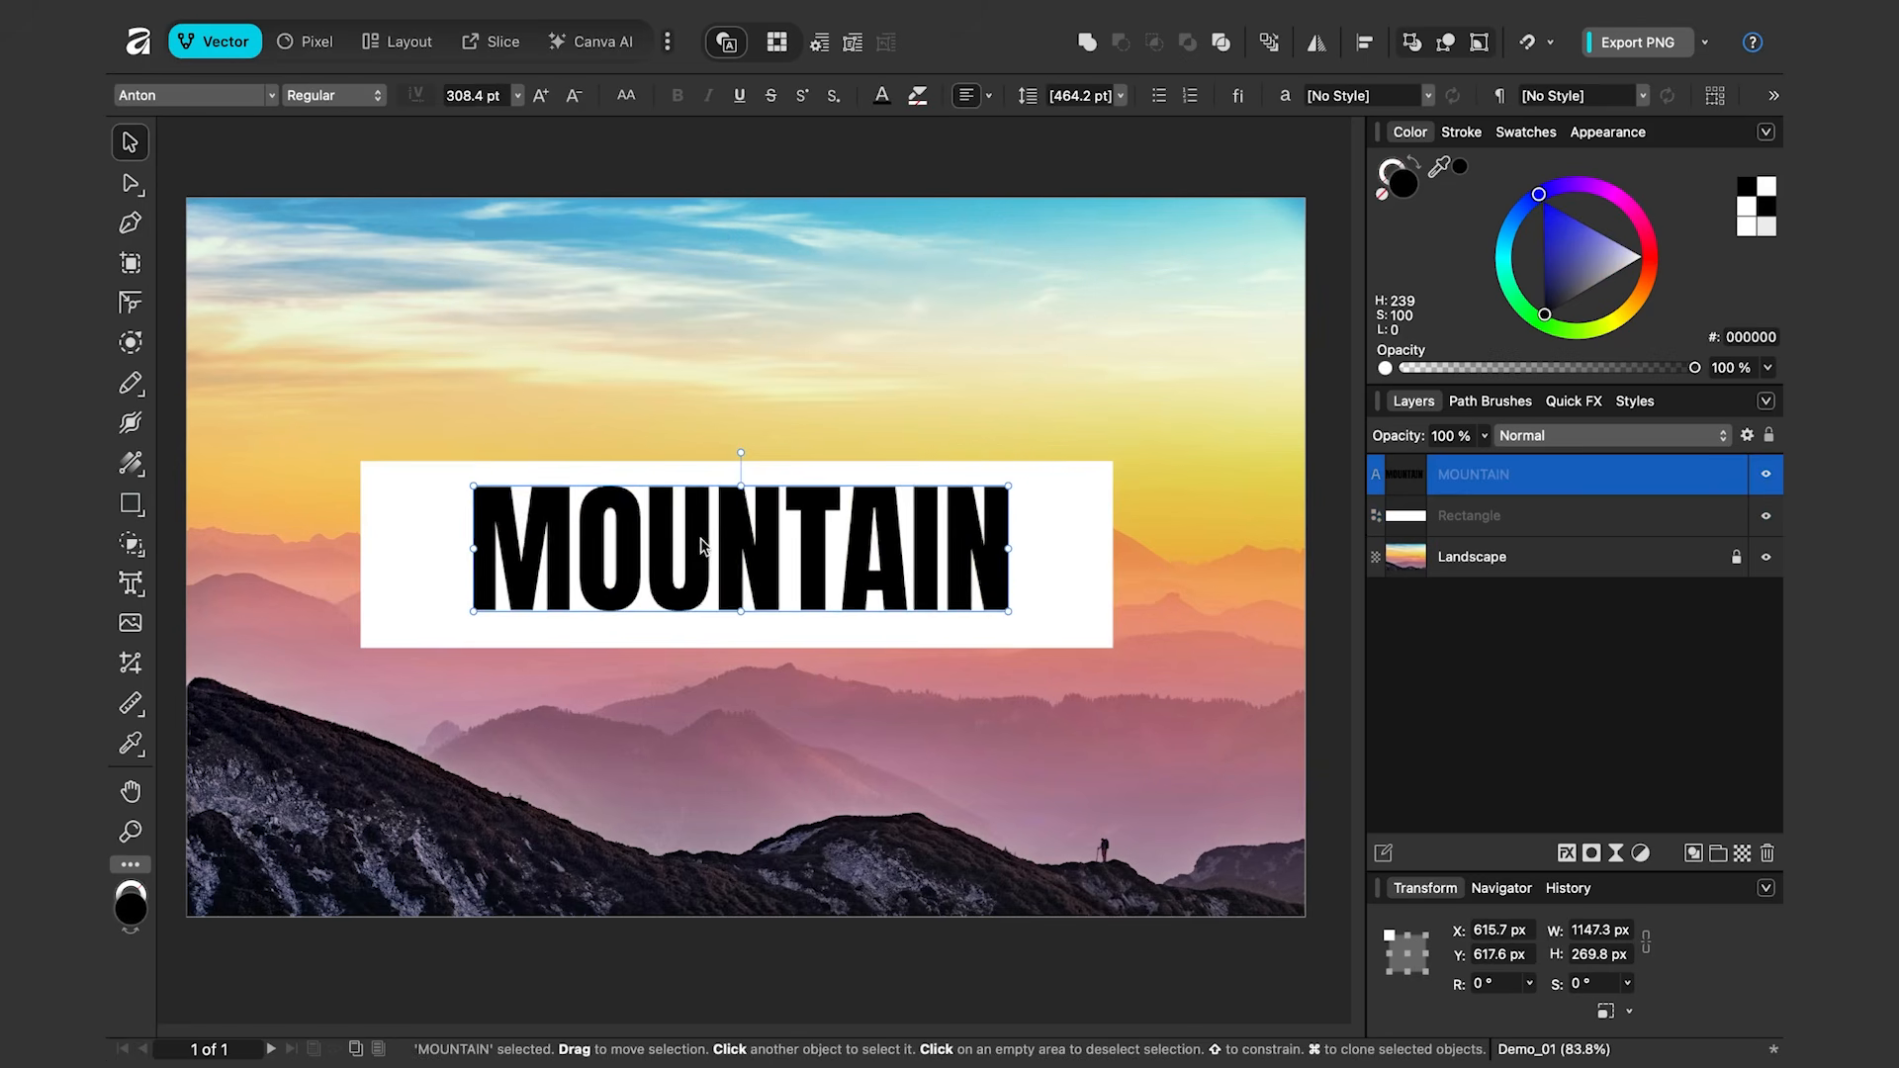
Narrow the white rectangle from both sides to about 1343 px wide so it fits closer around the text
click(1056, 562)
drag(1112, 555, 1056, 555)
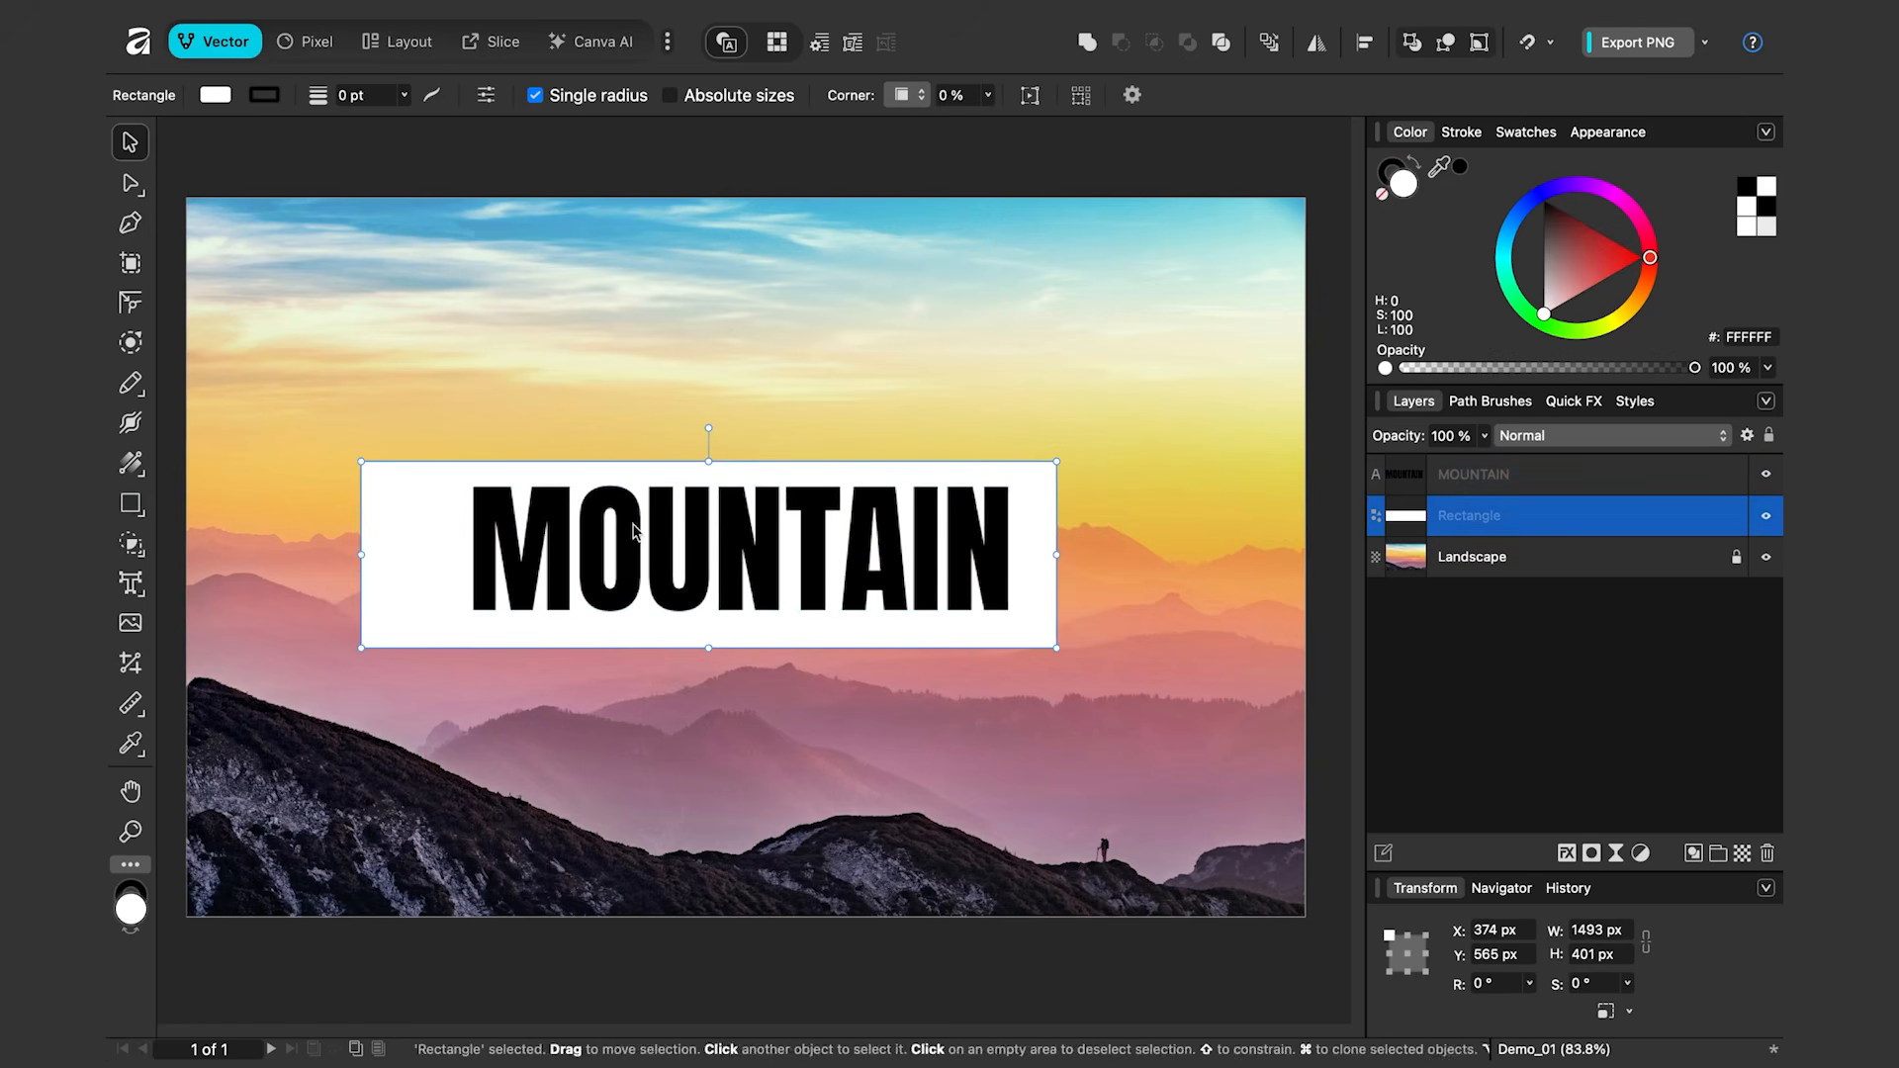
drag(361, 555, 430, 555)
Centre the MOUNTAIN text and the rectangle on each other, both horizontally and vertically, within the selection bounds
shift+click(742, 549)
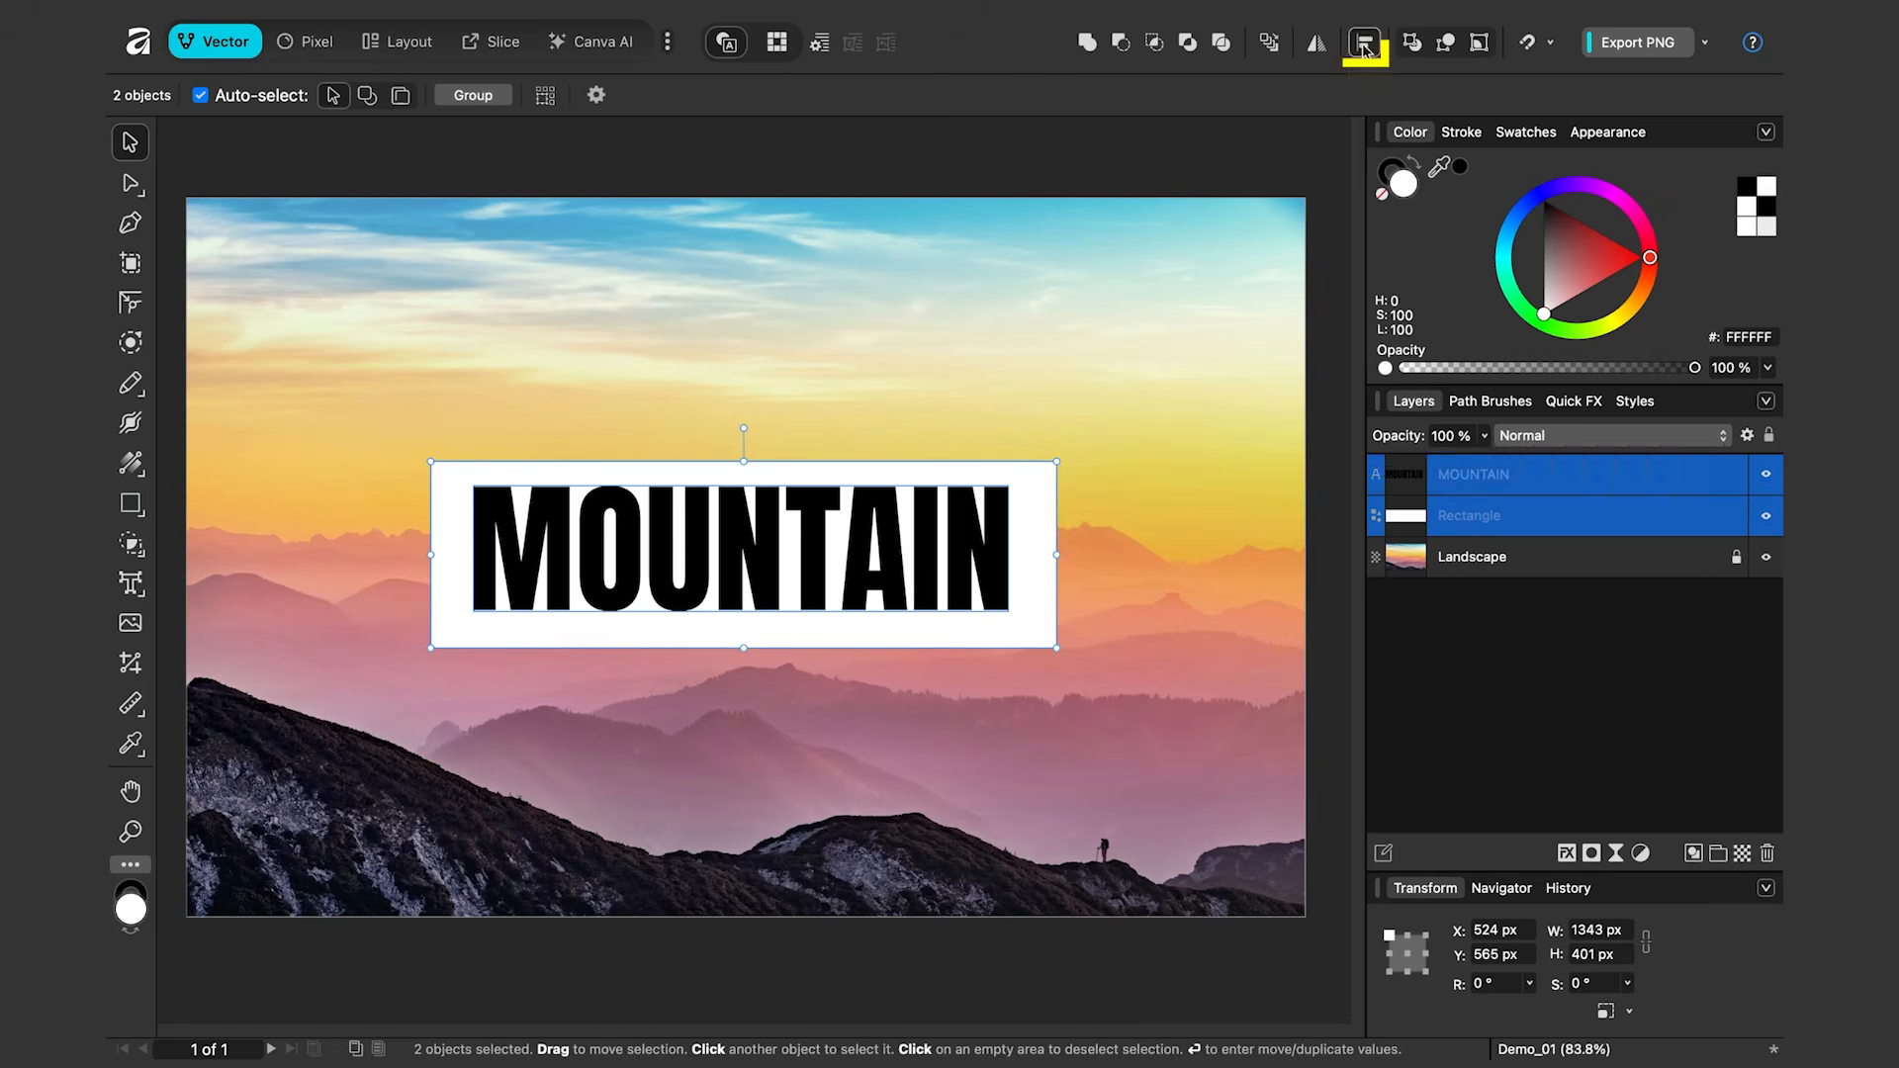
click(1364, 45)
click(1623, 111)
click(1623, 247)
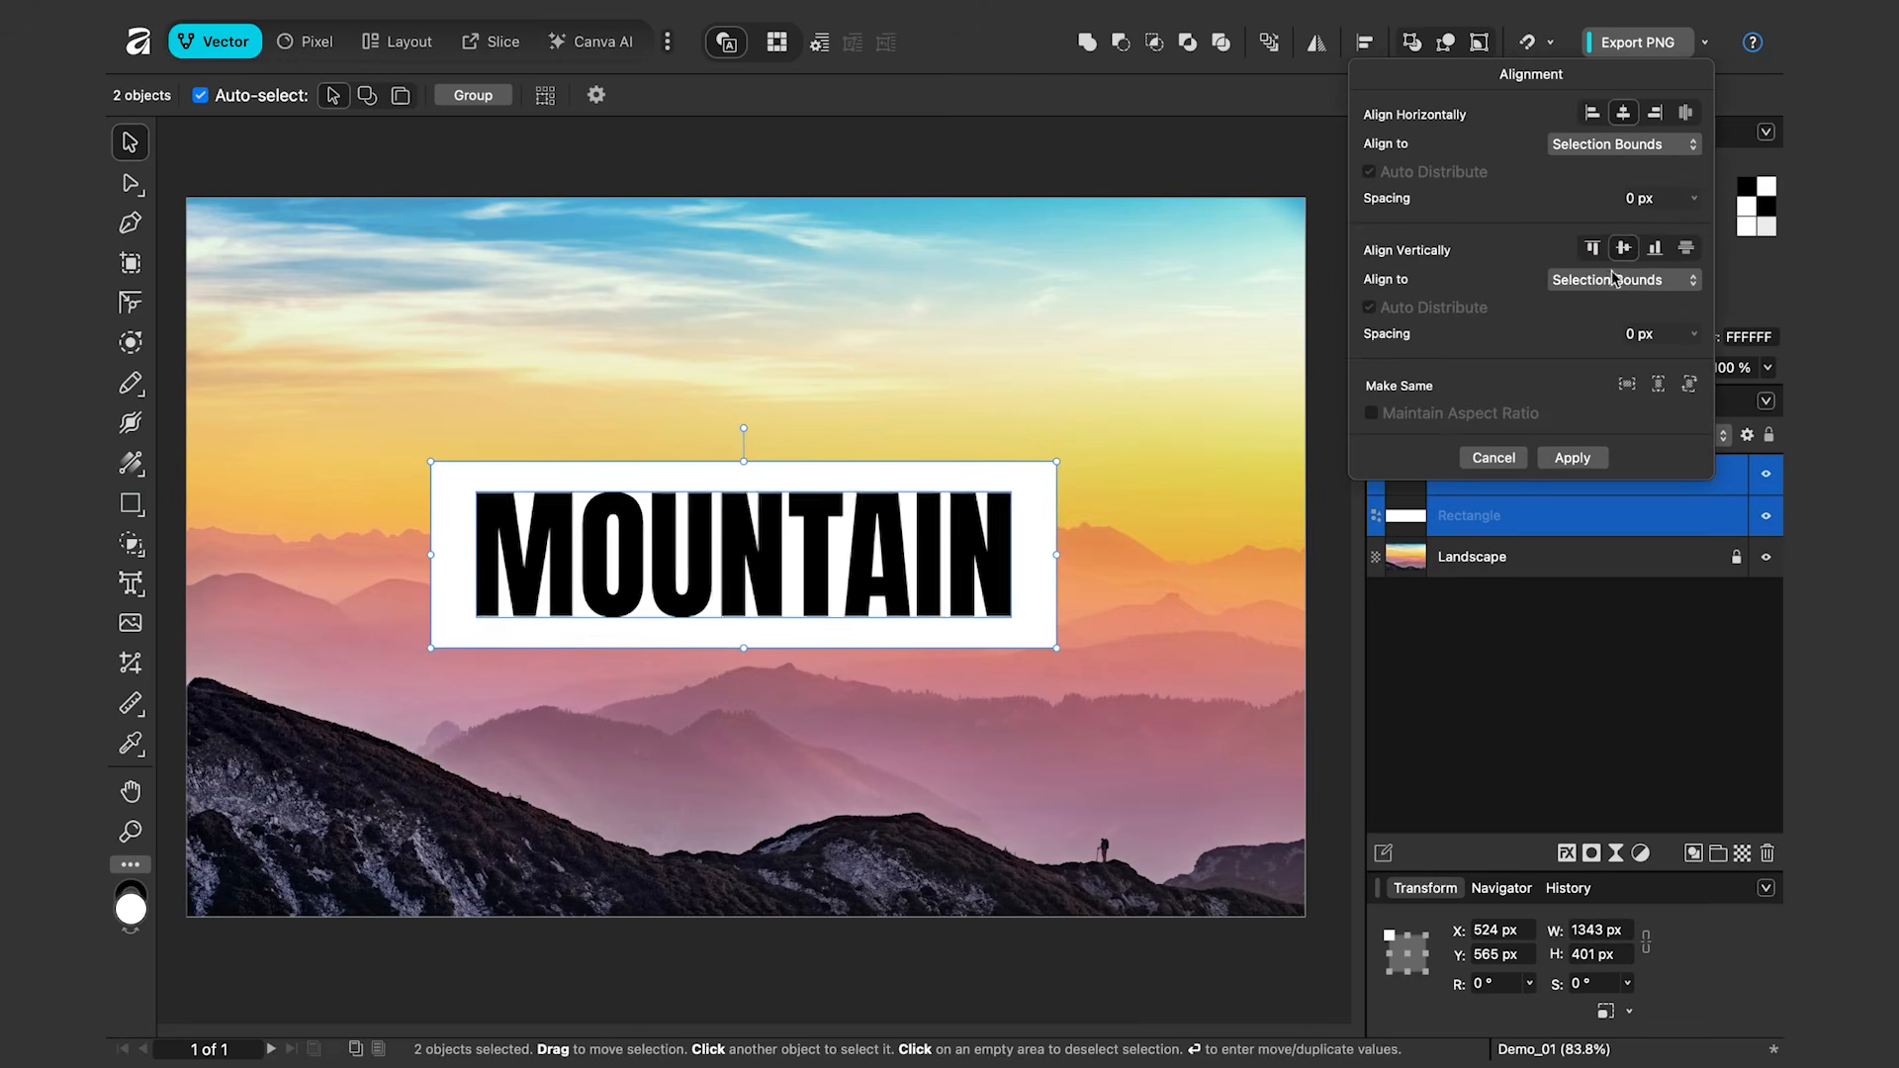
click(1573, 457)
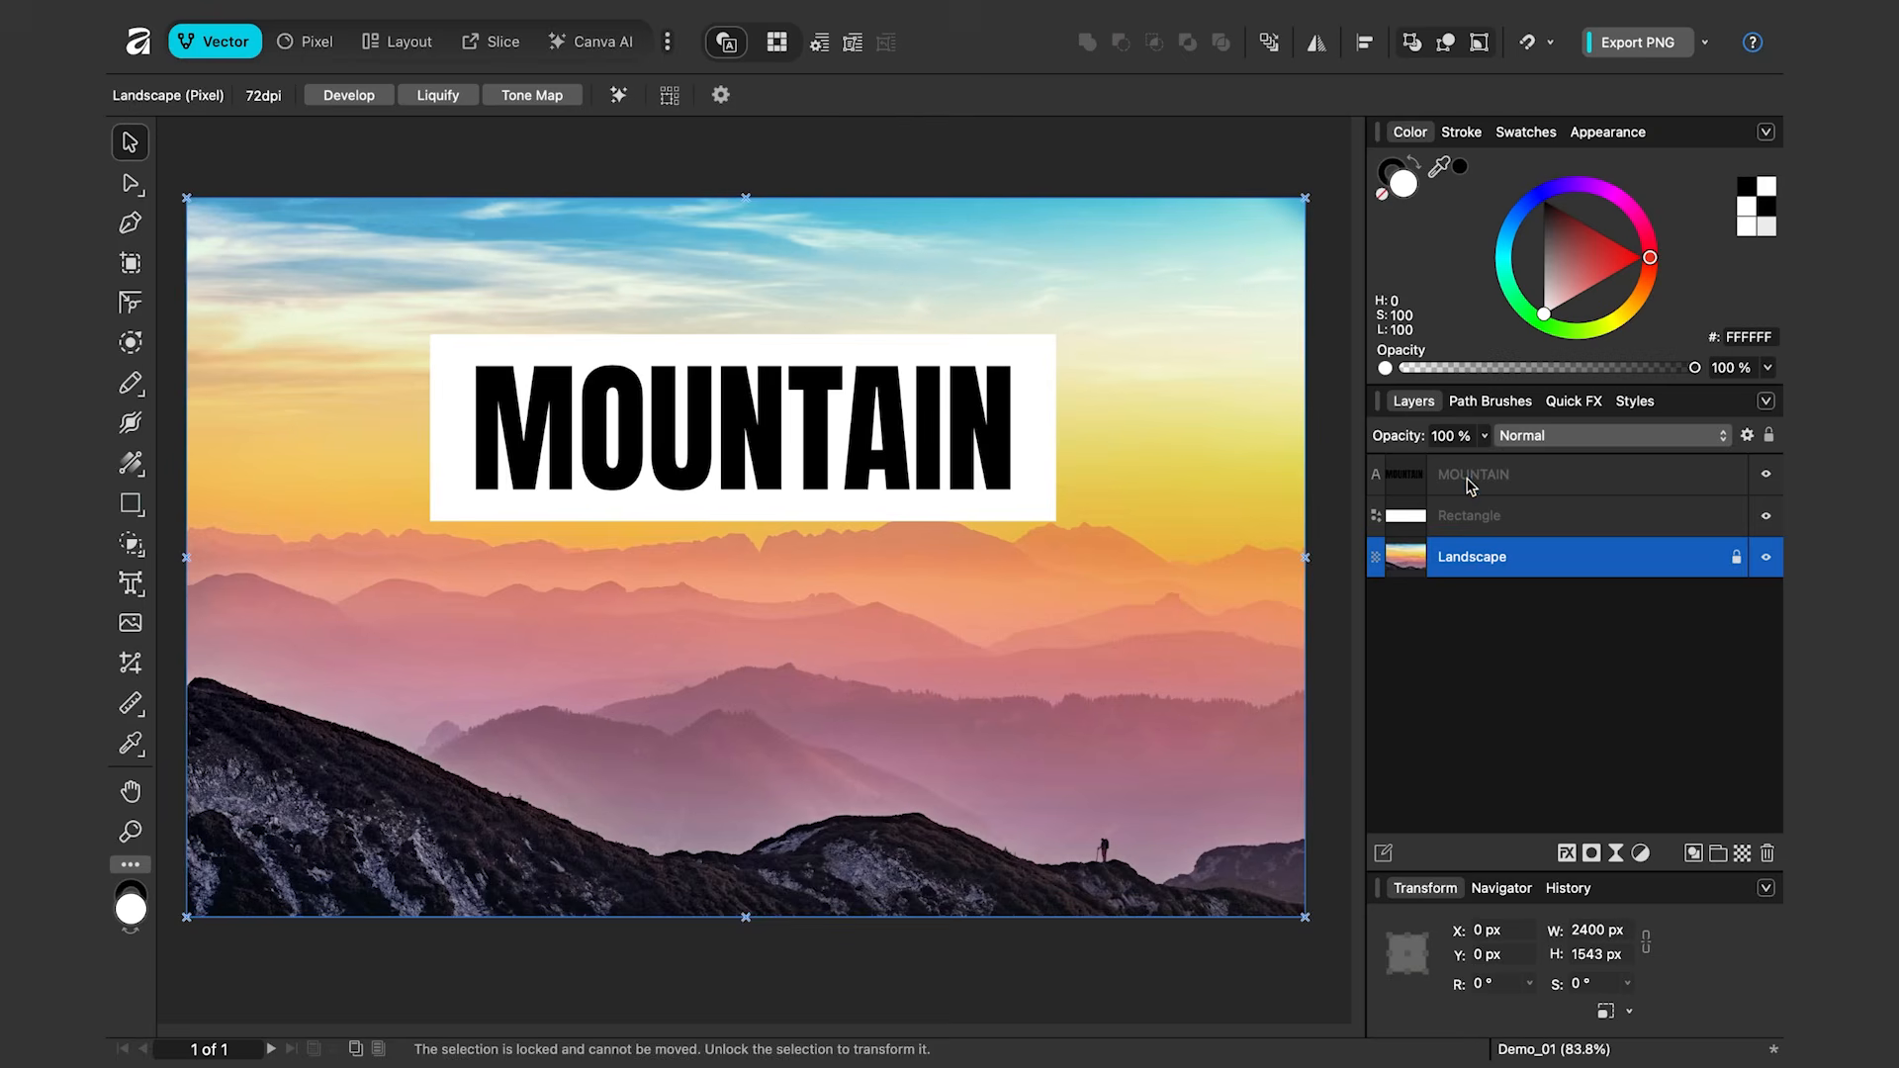
Select the MOUNTAIN text layer and the Rectangle layer together
click(1471, 476)
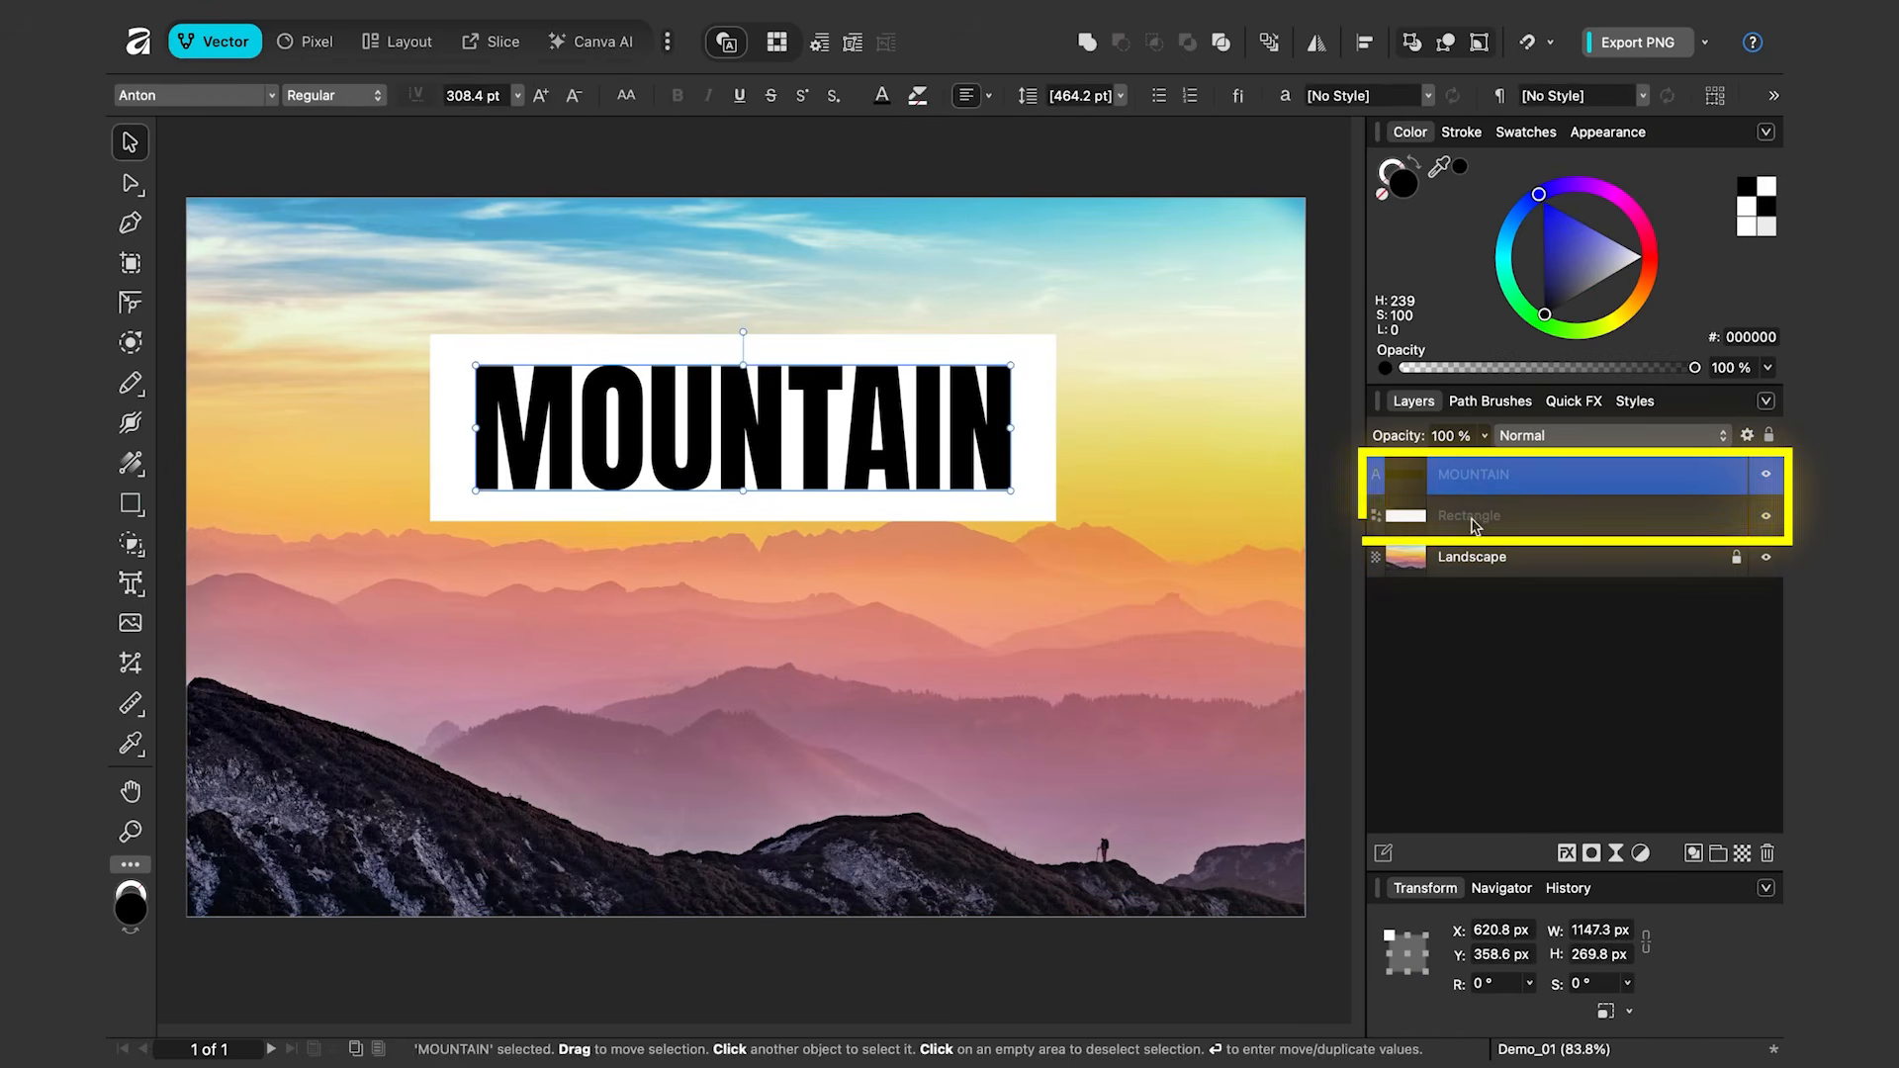
shift+click(1498, 519)
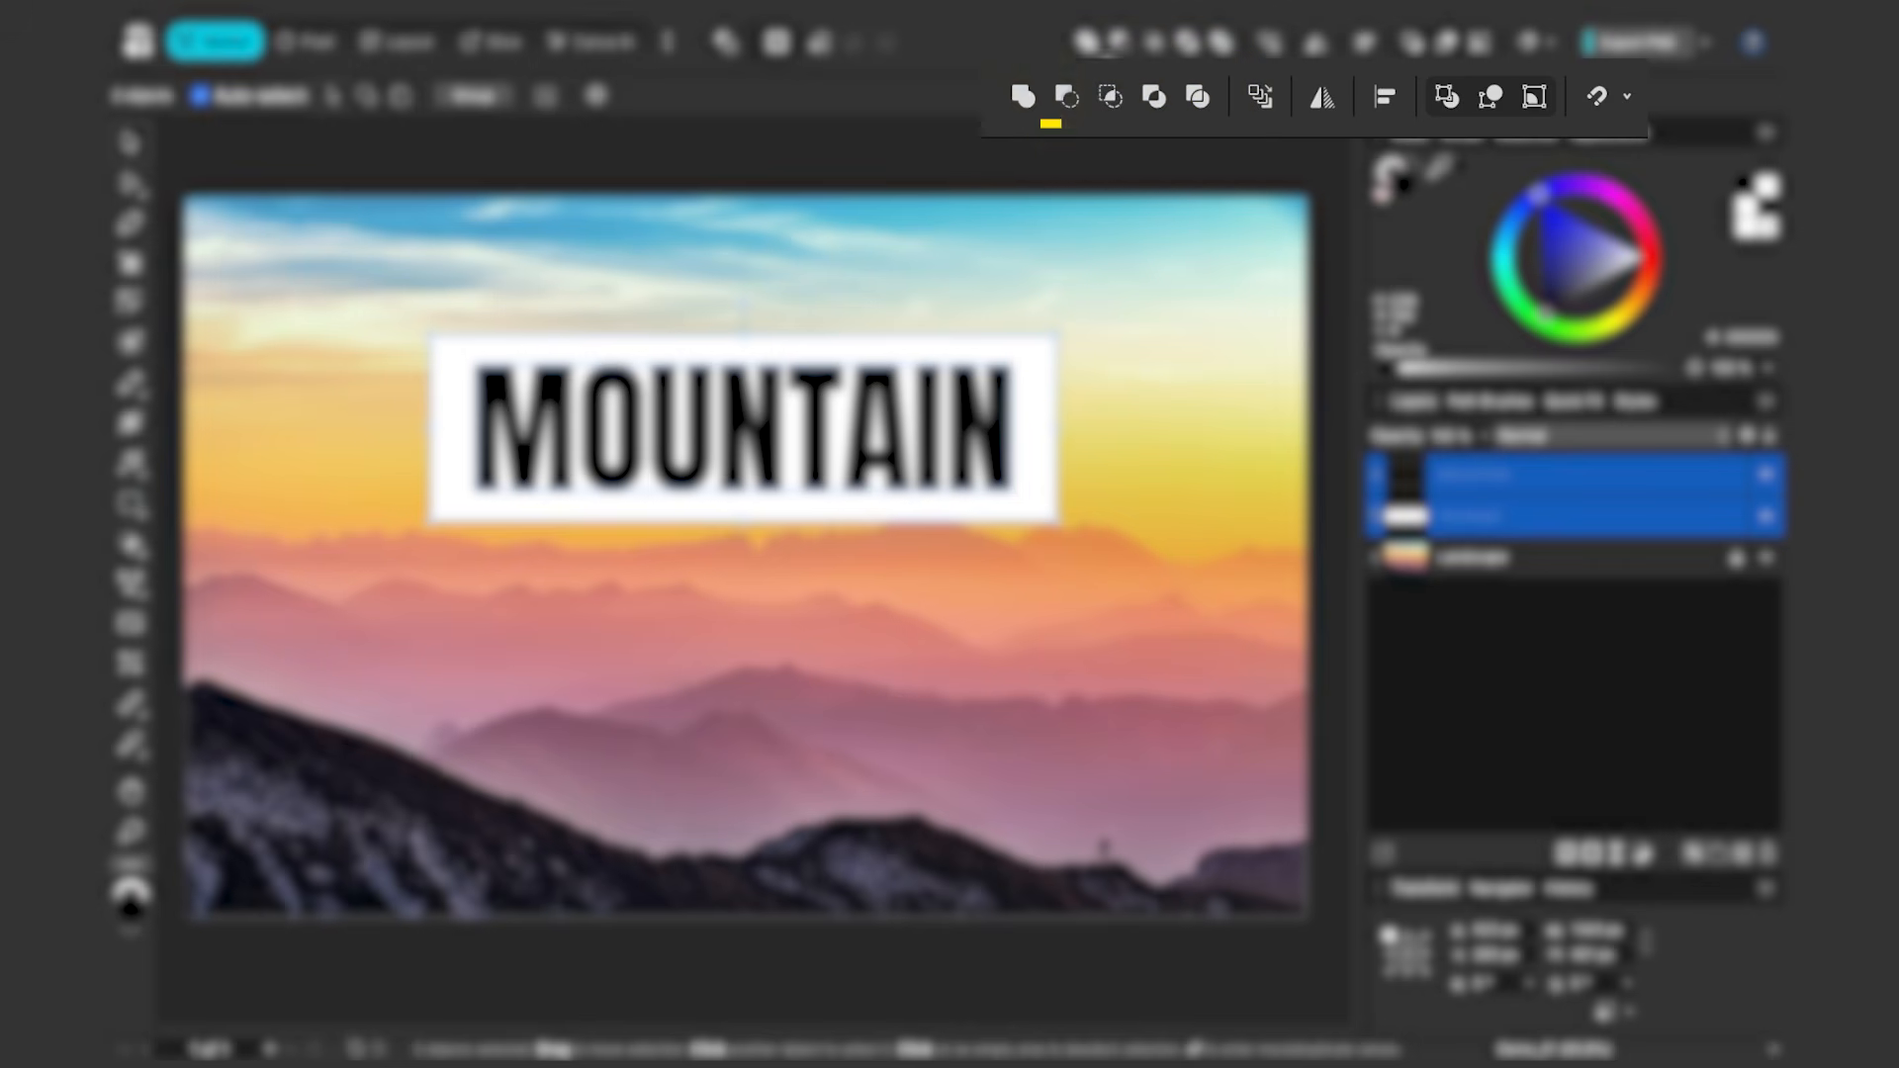
Look through the toolbar customization options for the Boolean operations, then close them
right_click(1009, 46)
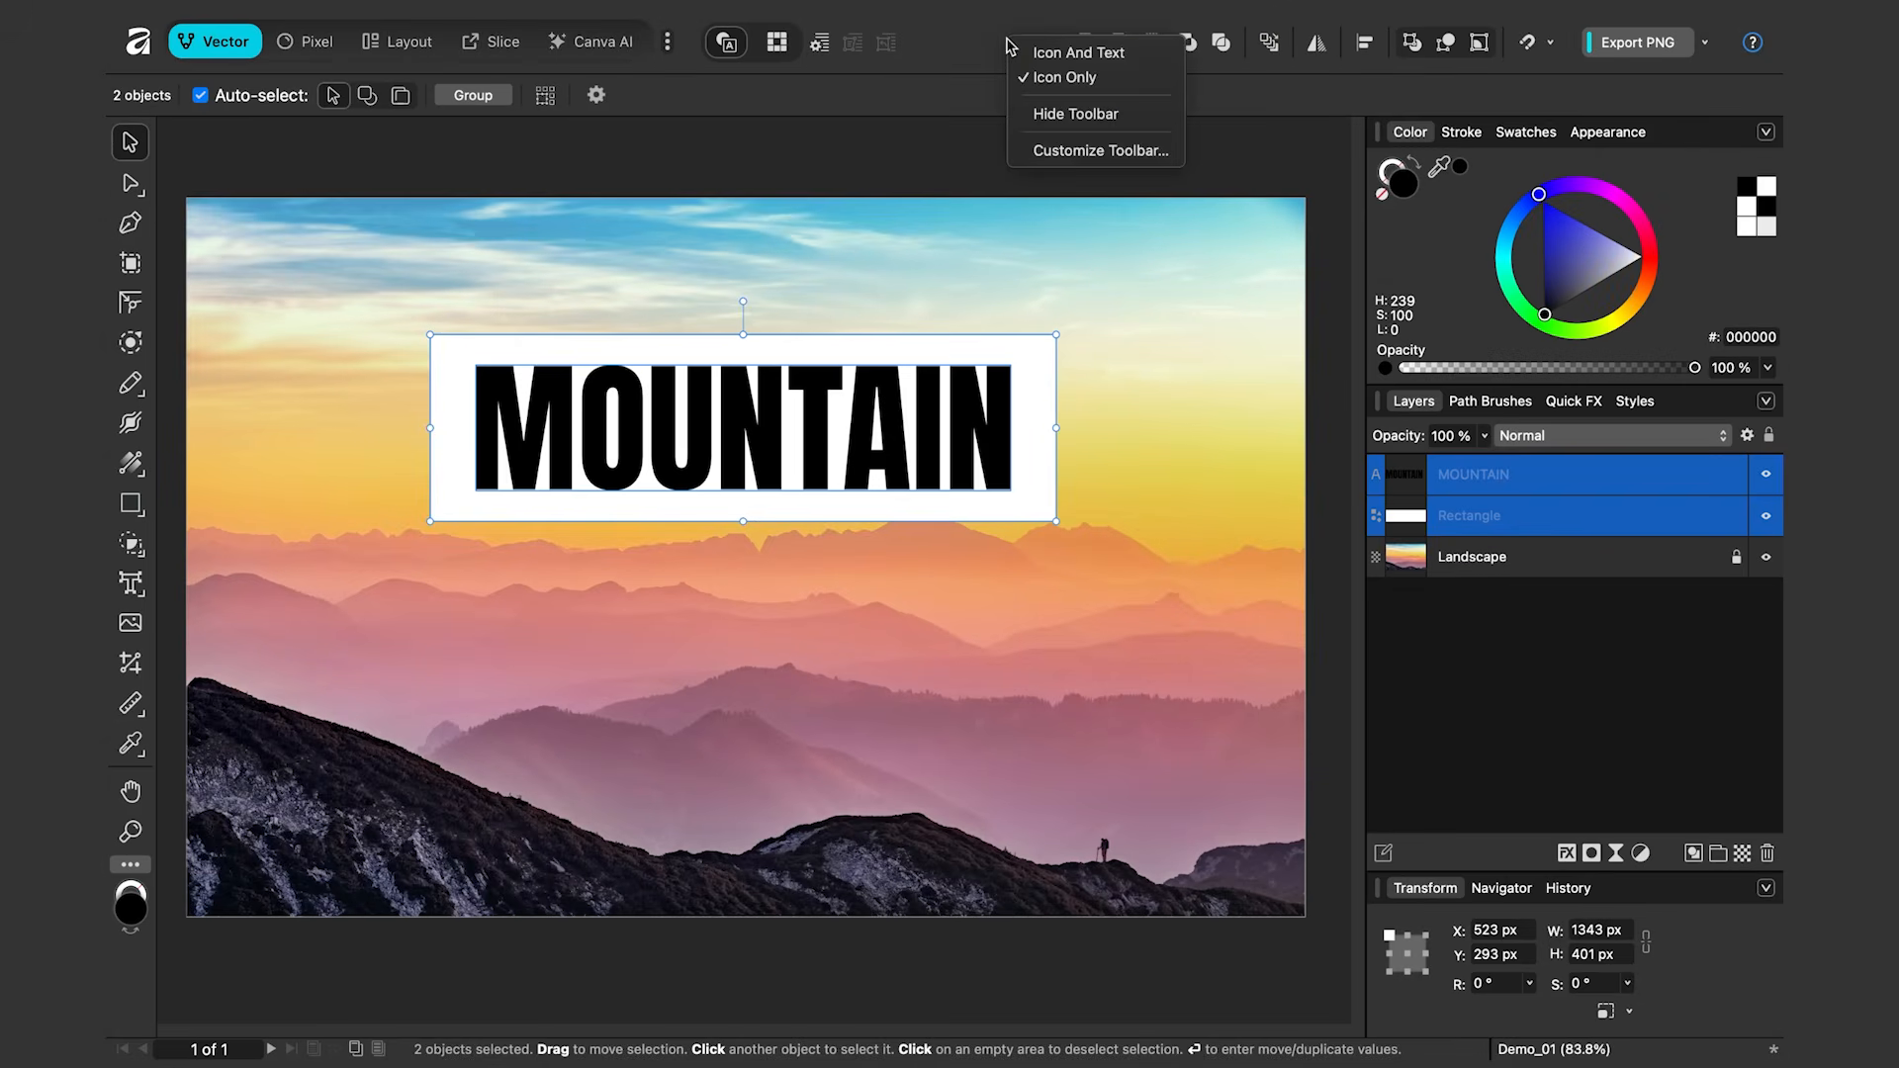
click(1107, 151)
drag(1365, 299, 1372, 311)
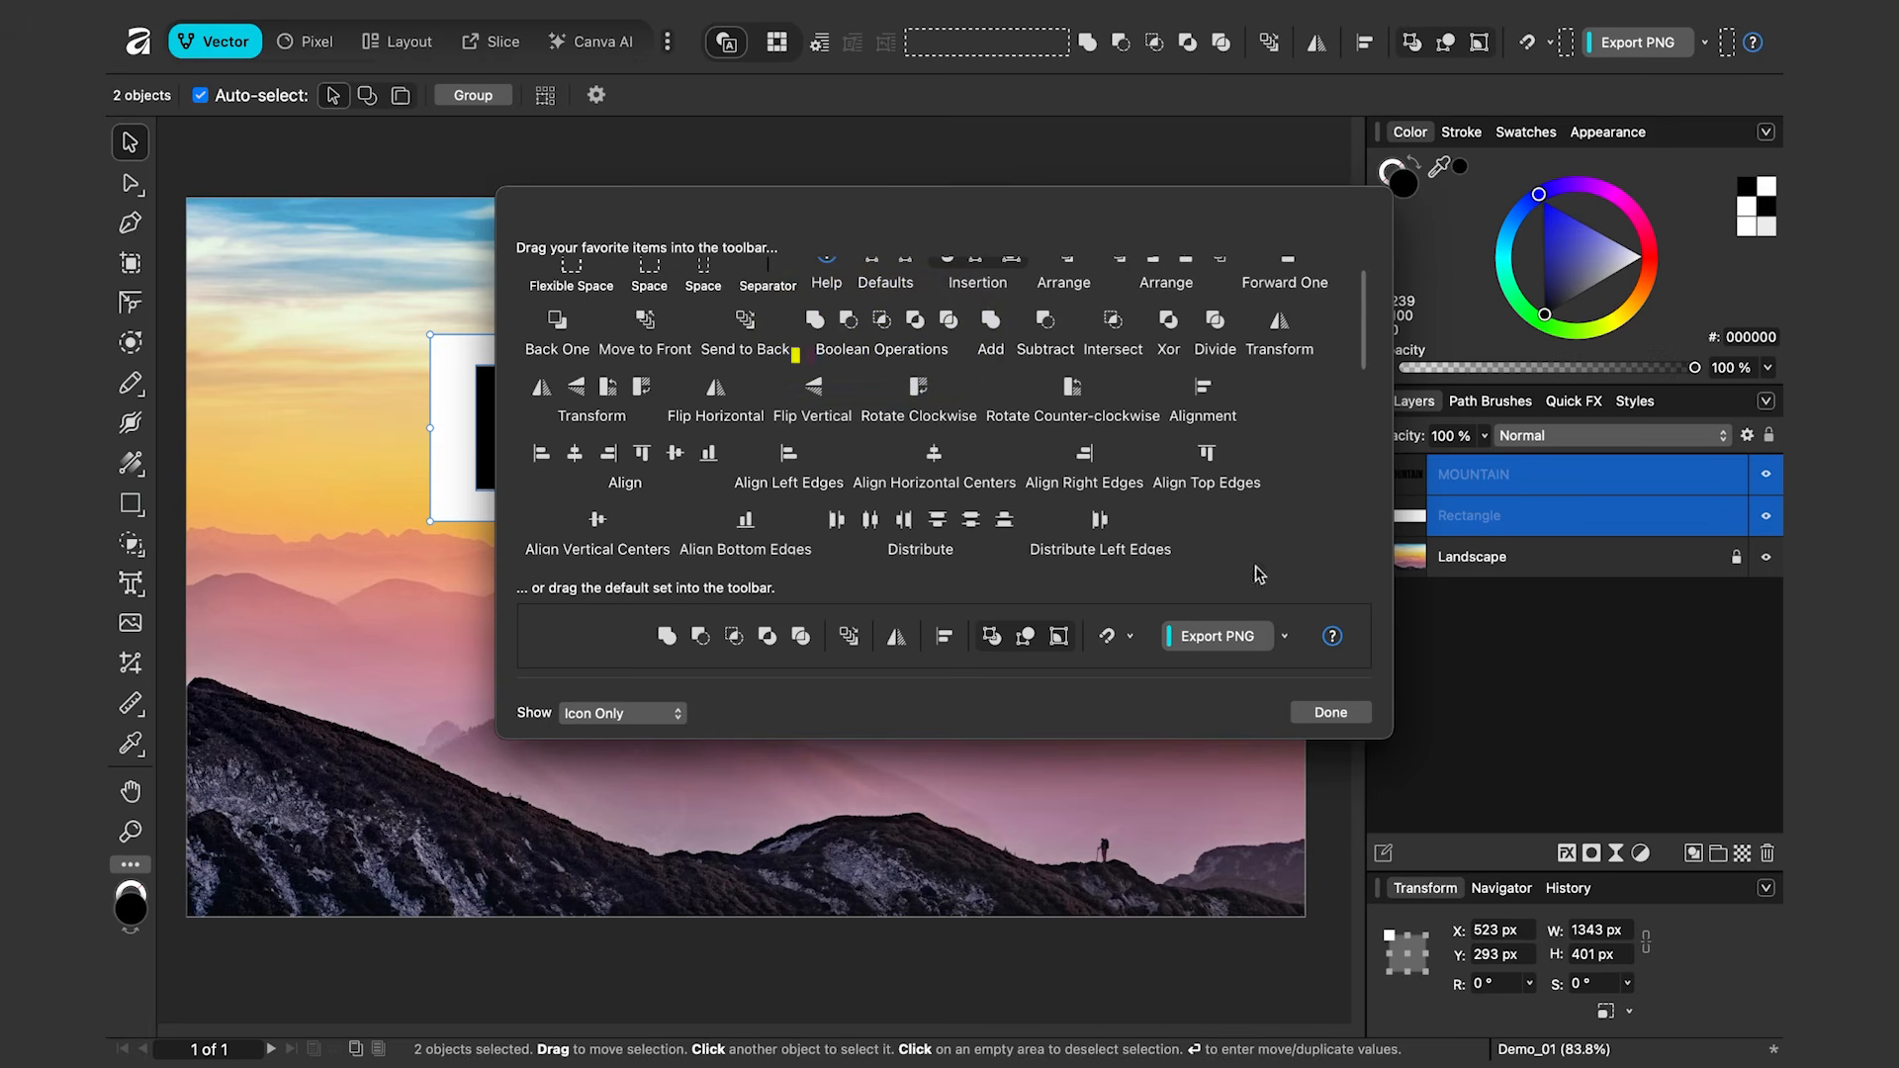
click(1341, 716)
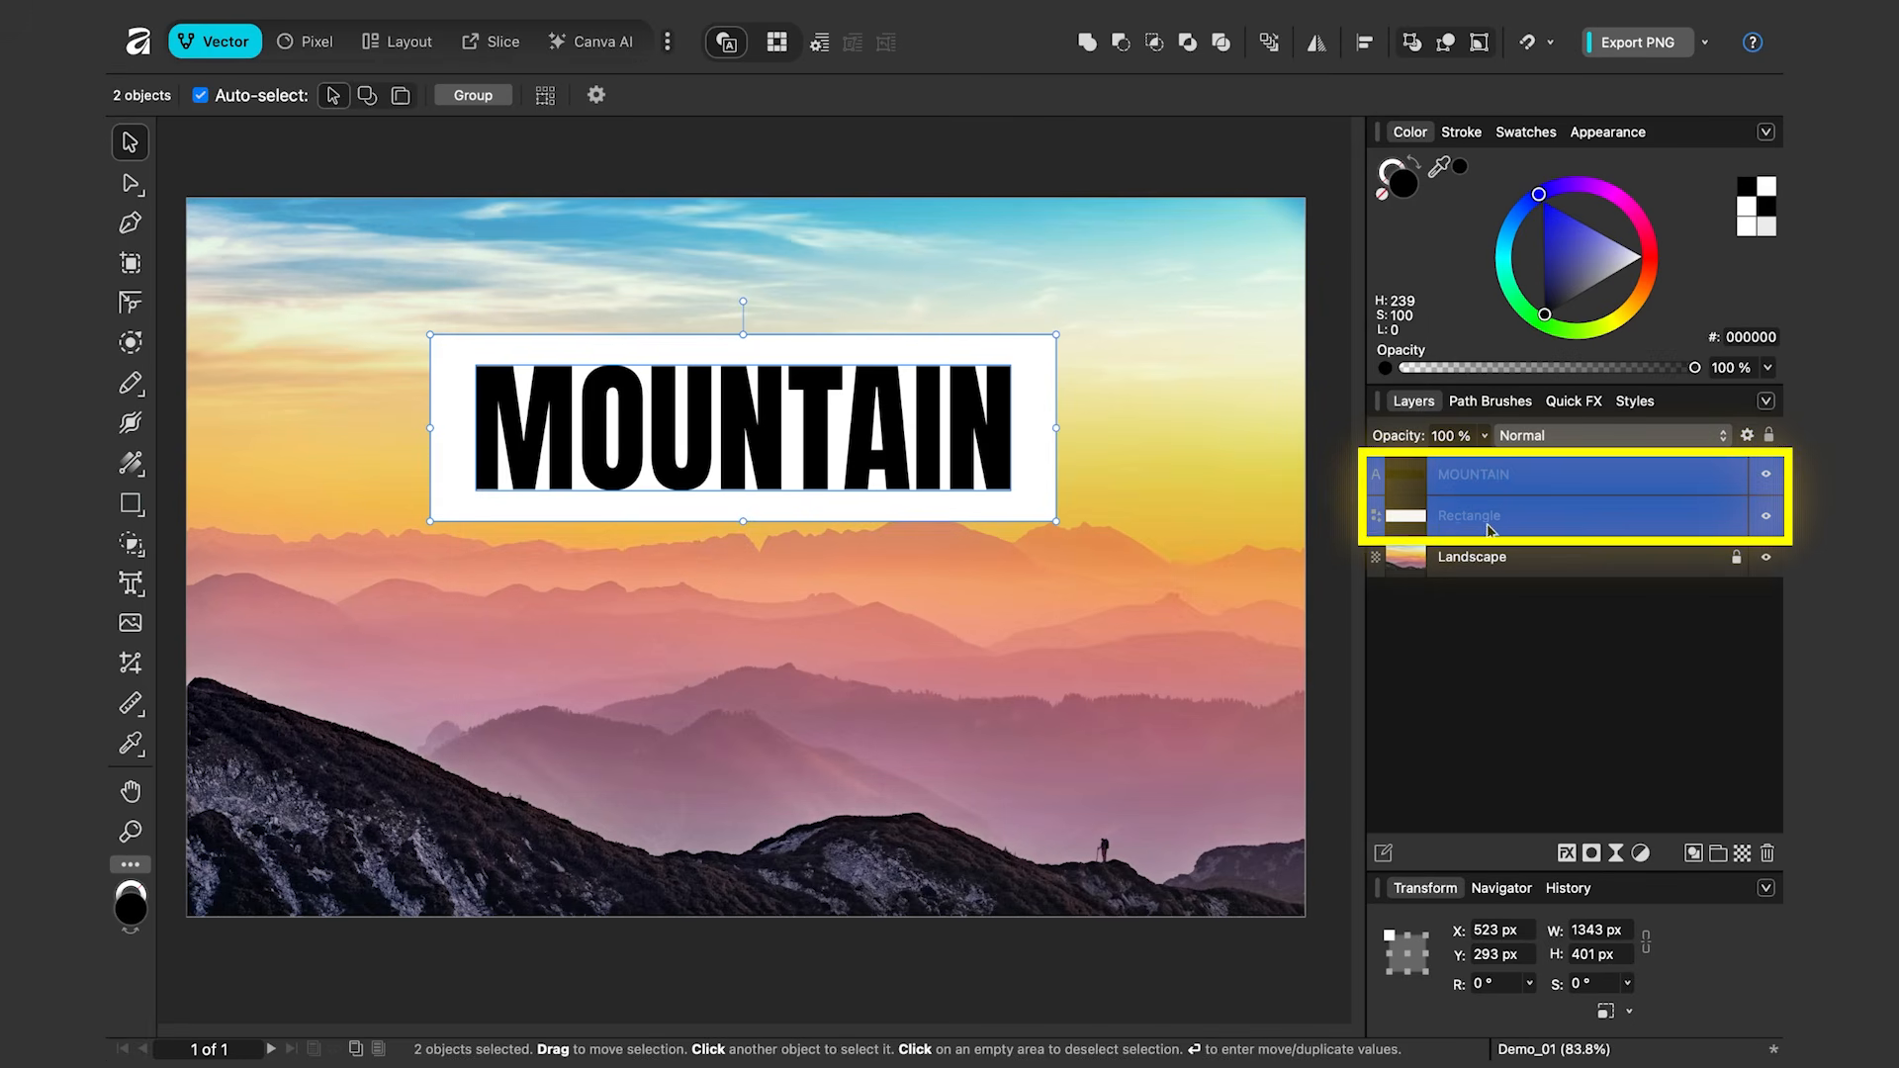
Subtract the MOUNTAIN text from the white rectangle to cut see-through letters into it
click(1119, 45)
click(941, 423)
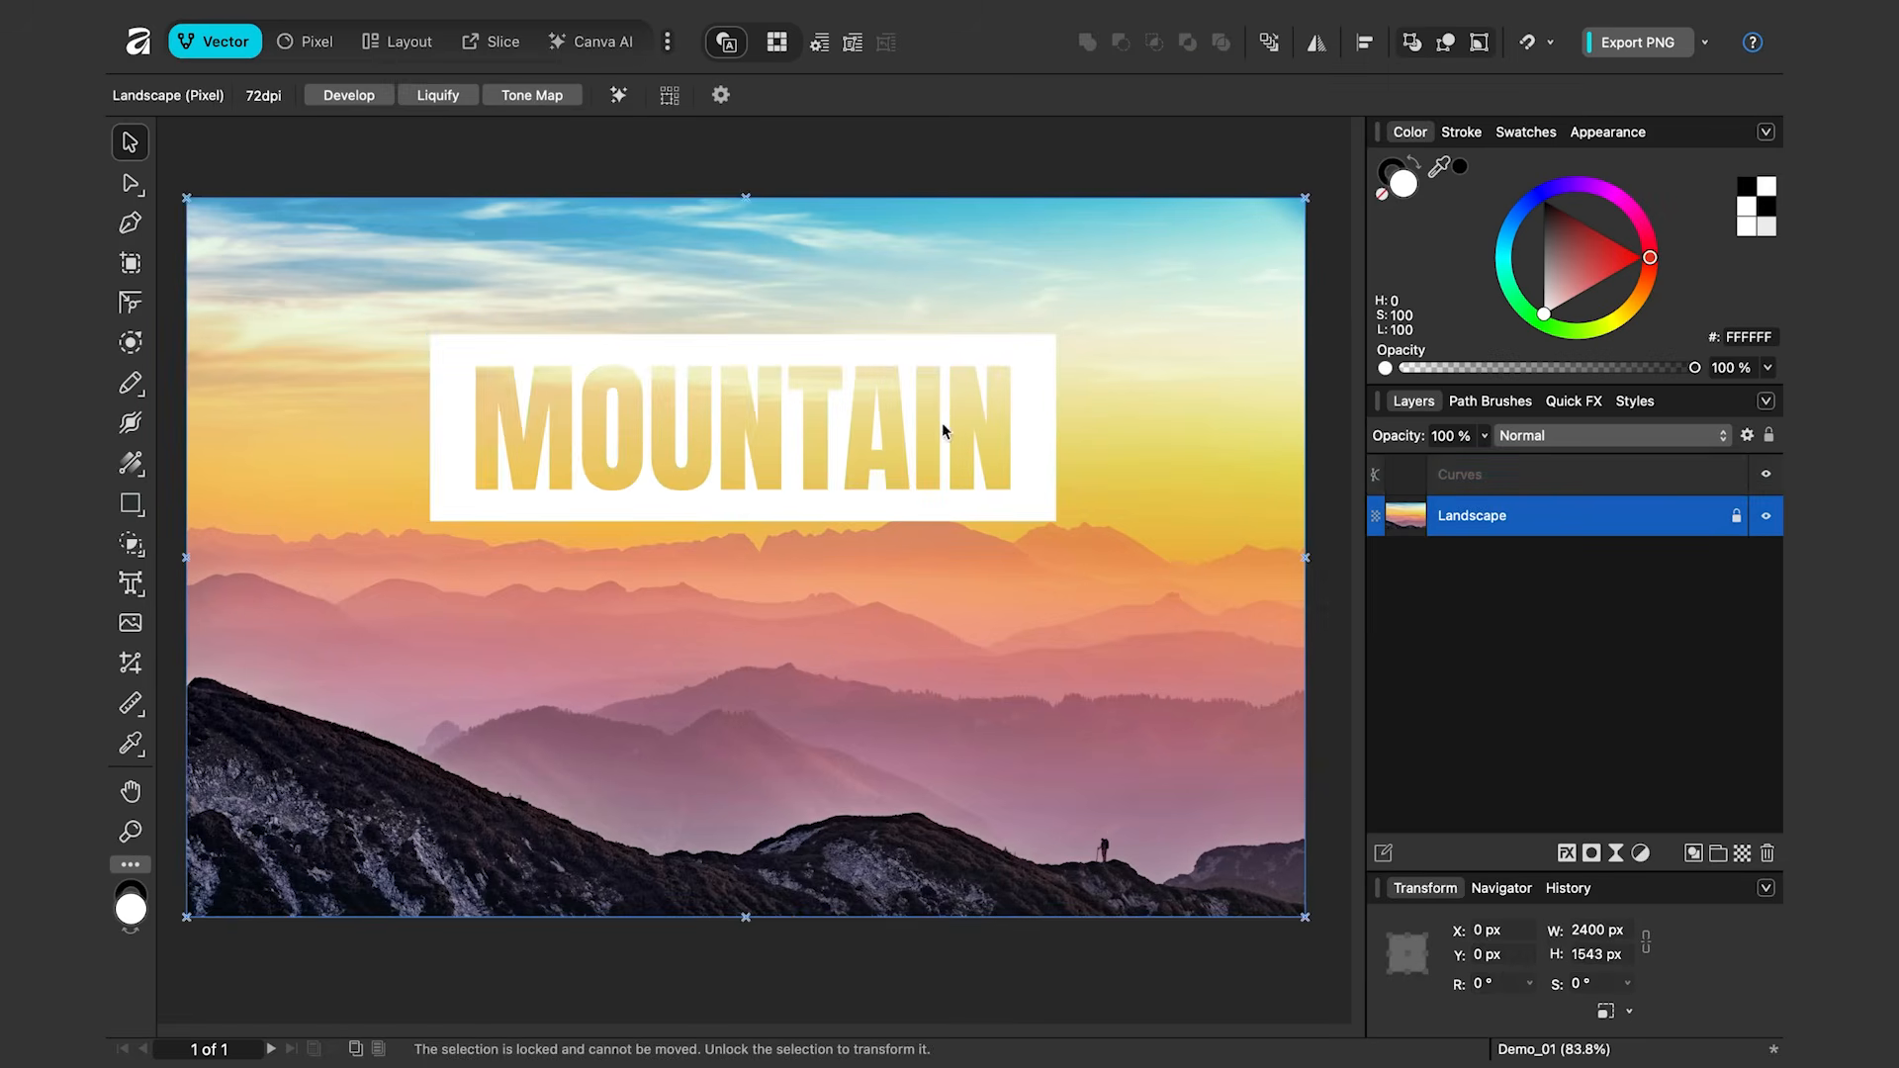
Enlarge the cut-out rectangle to about 1999 by 597 px and place it over the mountain ridges, then deselect it
click(1409, 482)
drag(899, 424, 767, 746)
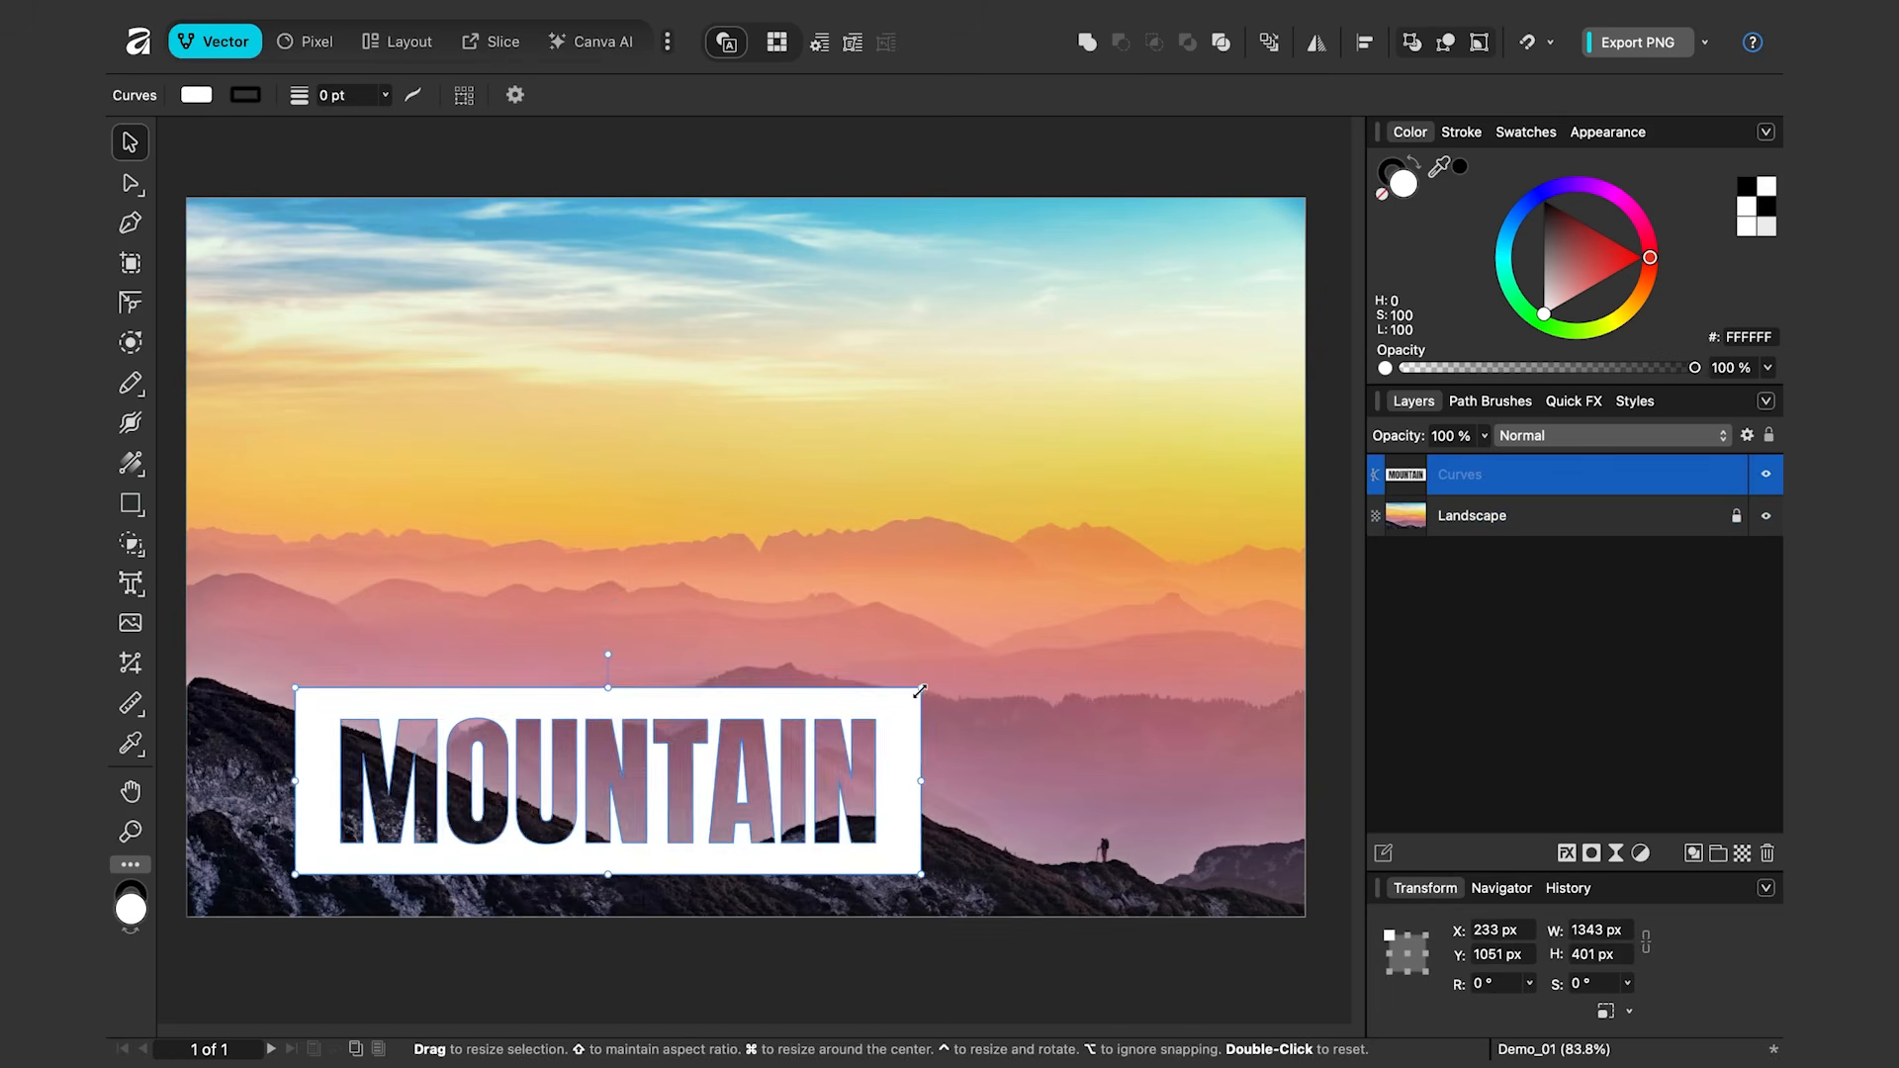
drag(921, 671, 1232, 593)
drag(957, 740, 957, 527)
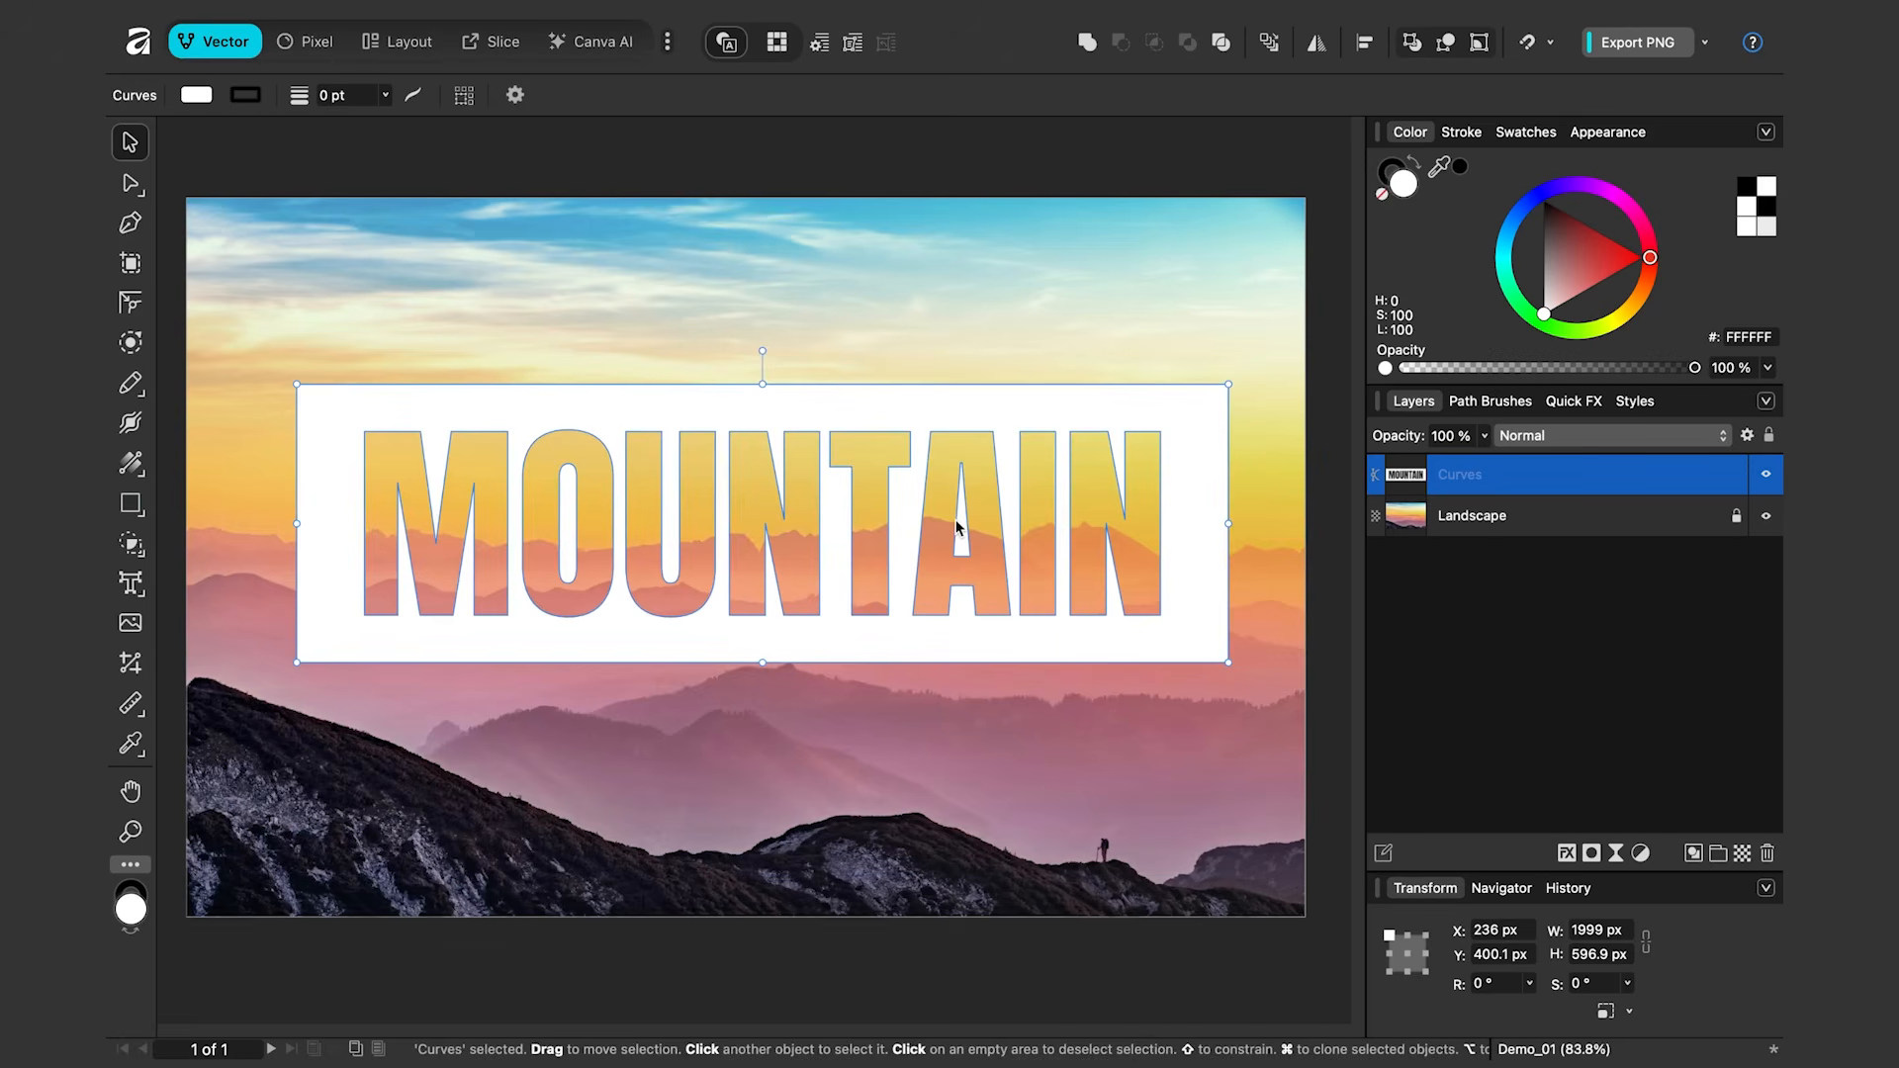
click(1024, 344)
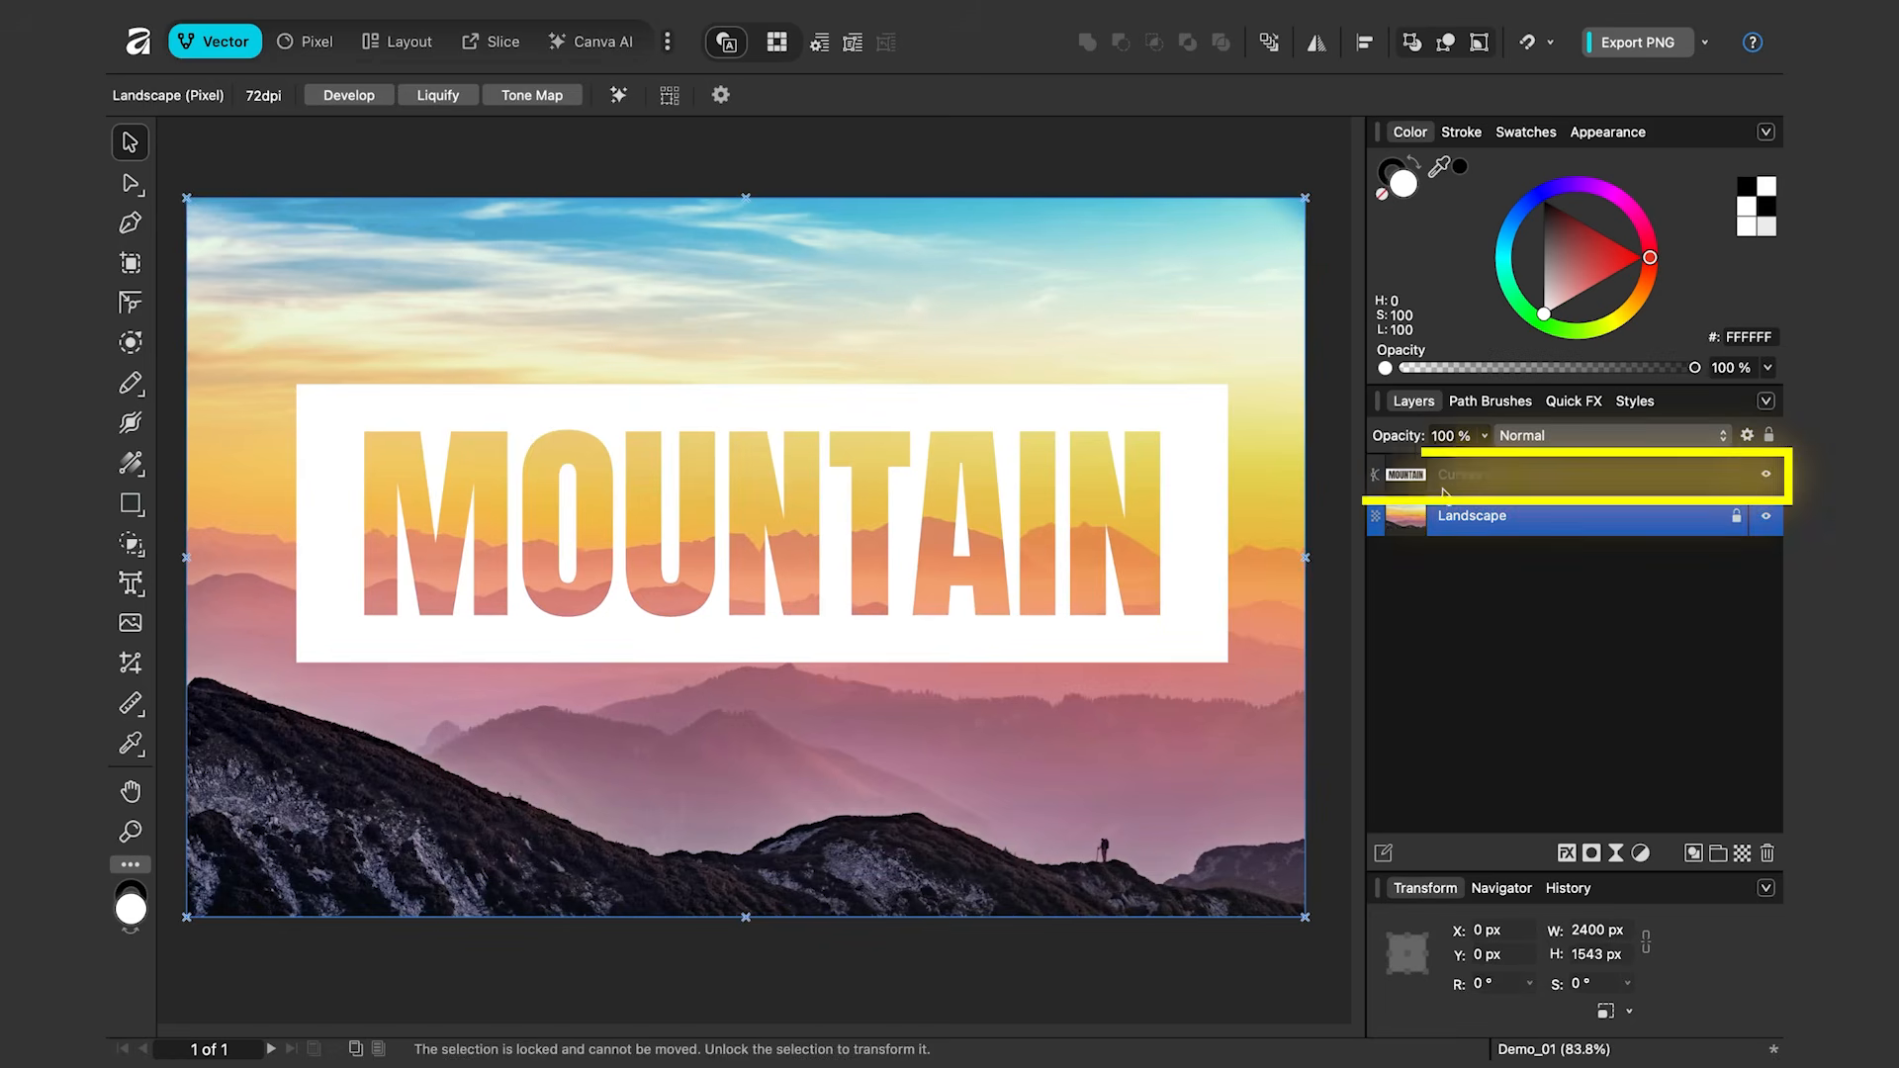
Try to shift the nodes along the top of the cut-out's letter U, and undo the shift
click(1515, 485)
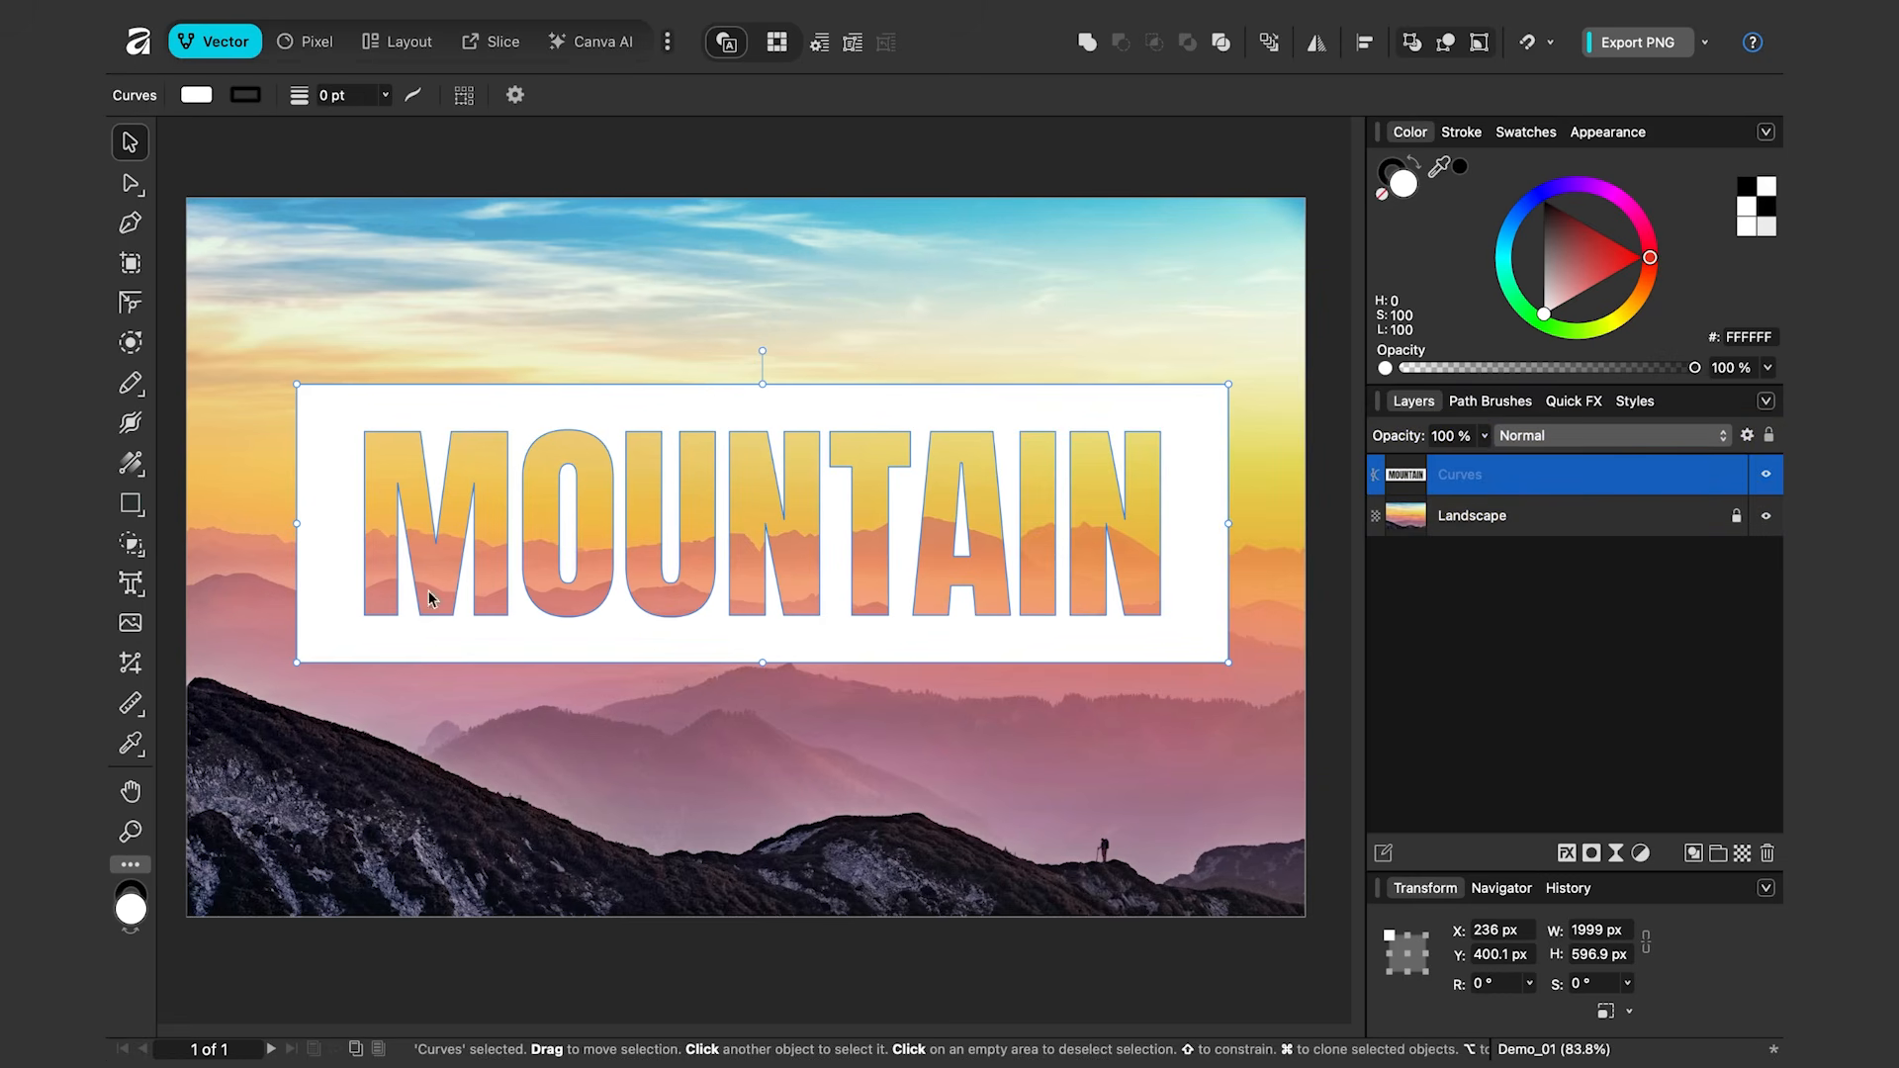
click(125, 185)
mouse_move(713, 431)
mouse_down()
mouse_move(830, 398)
mouse_move(718, 433)
mouse_up()
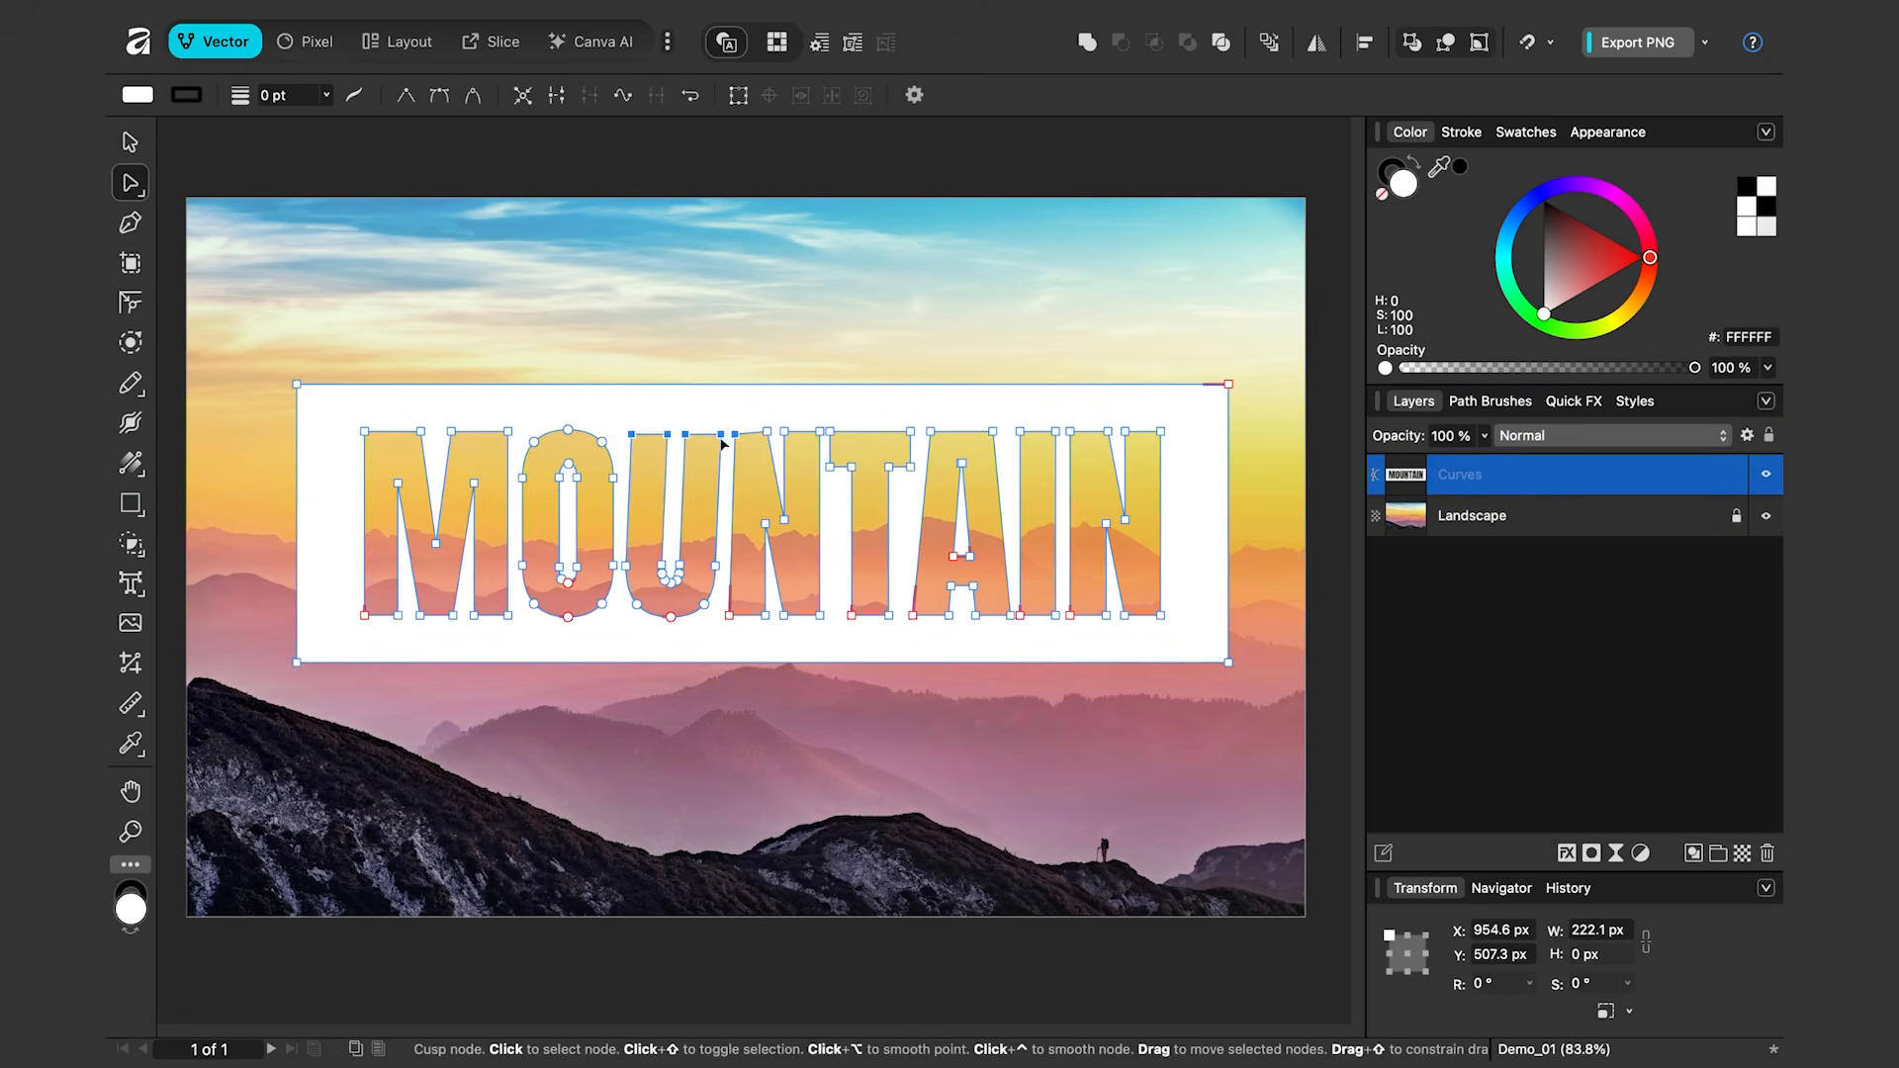
key(super+z)
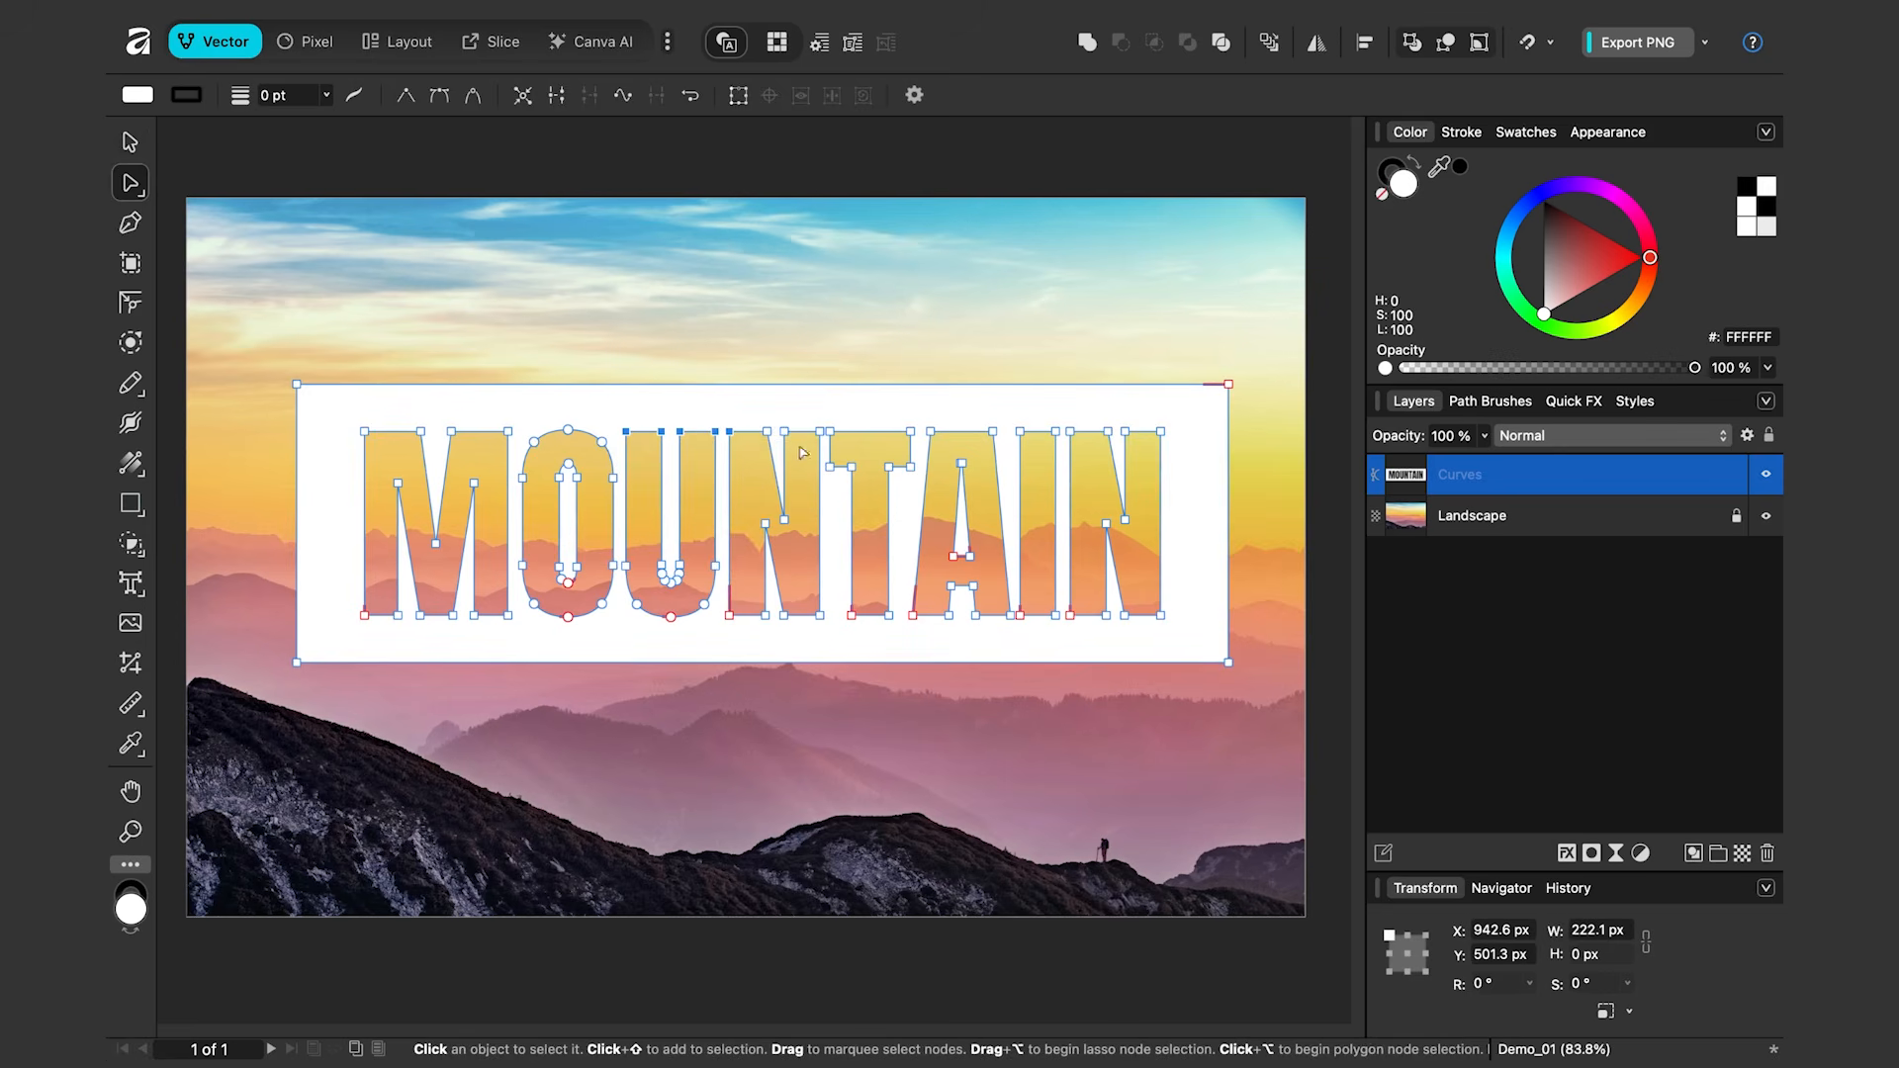
key(v)
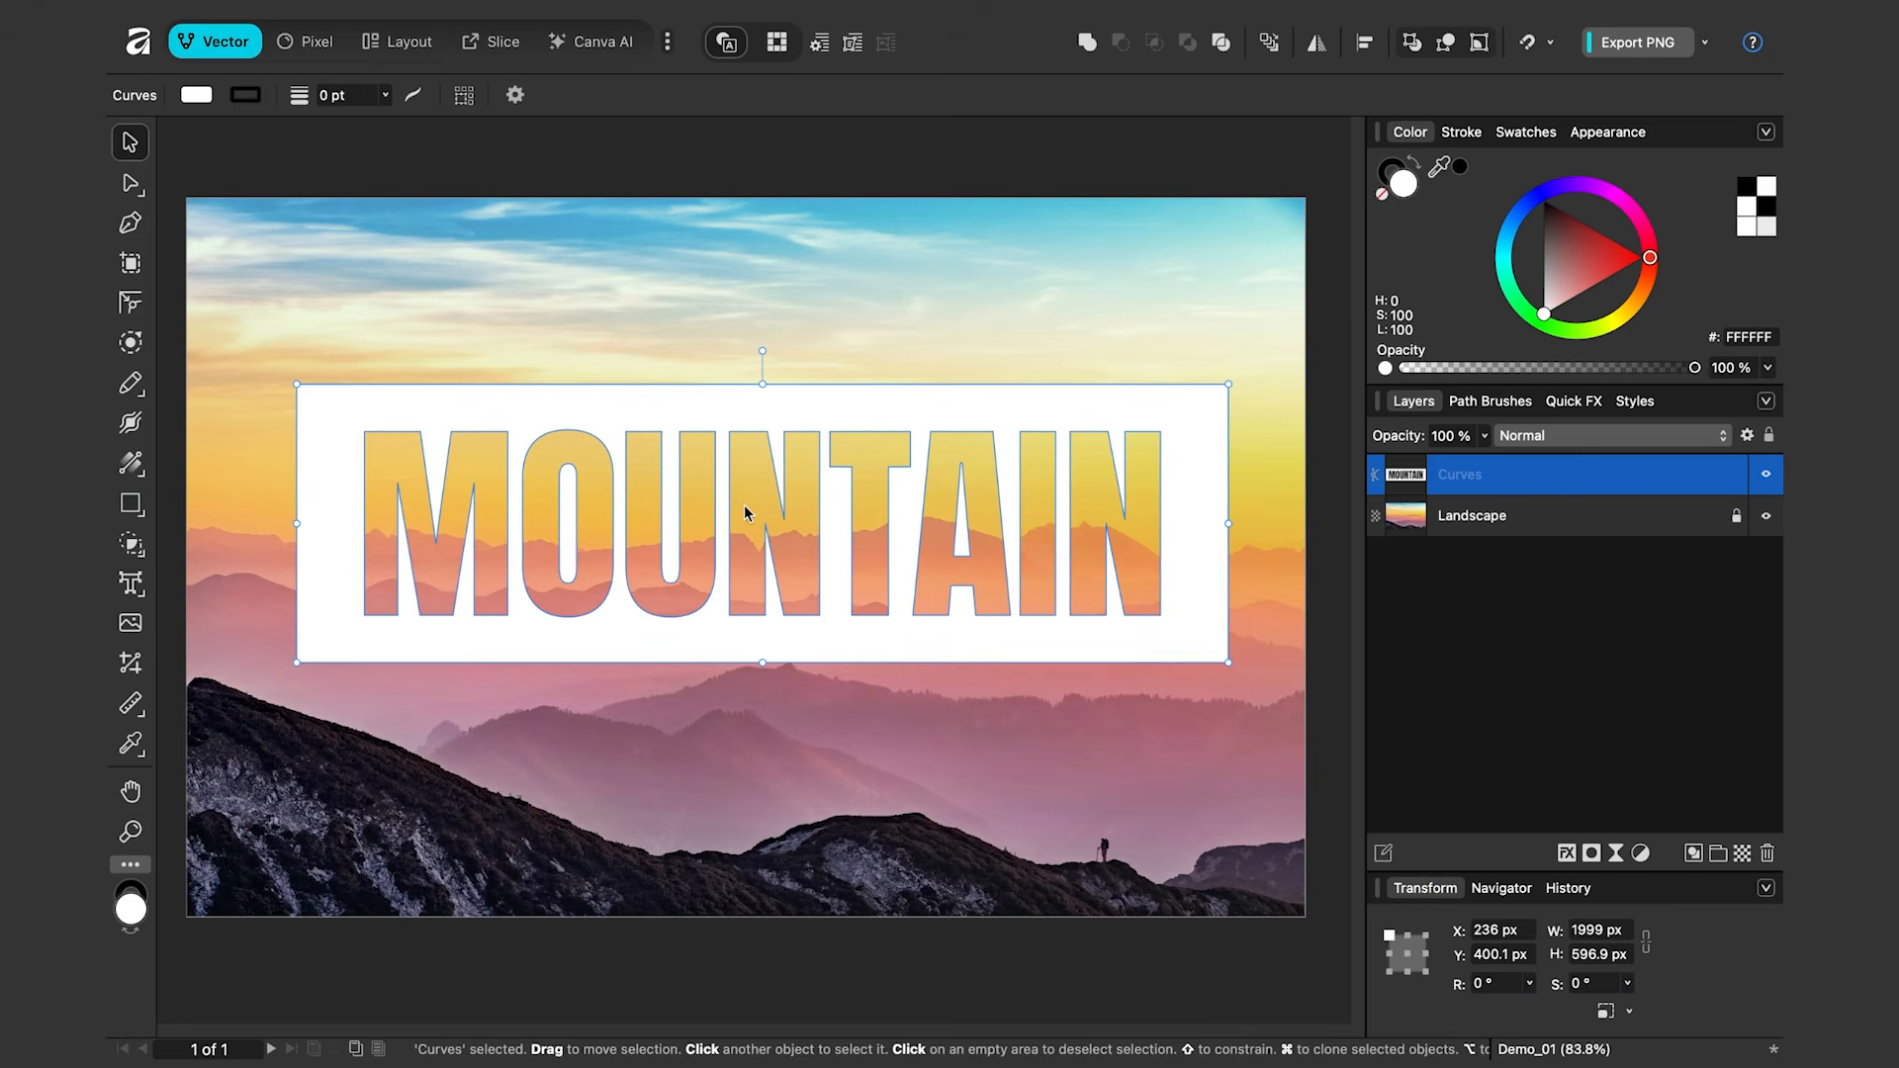
Undo the cut-out's repositioning, scaling and subtraction until the text and rectangle are separate layers again
key(super+z)
key(super+z)
key(super+z)
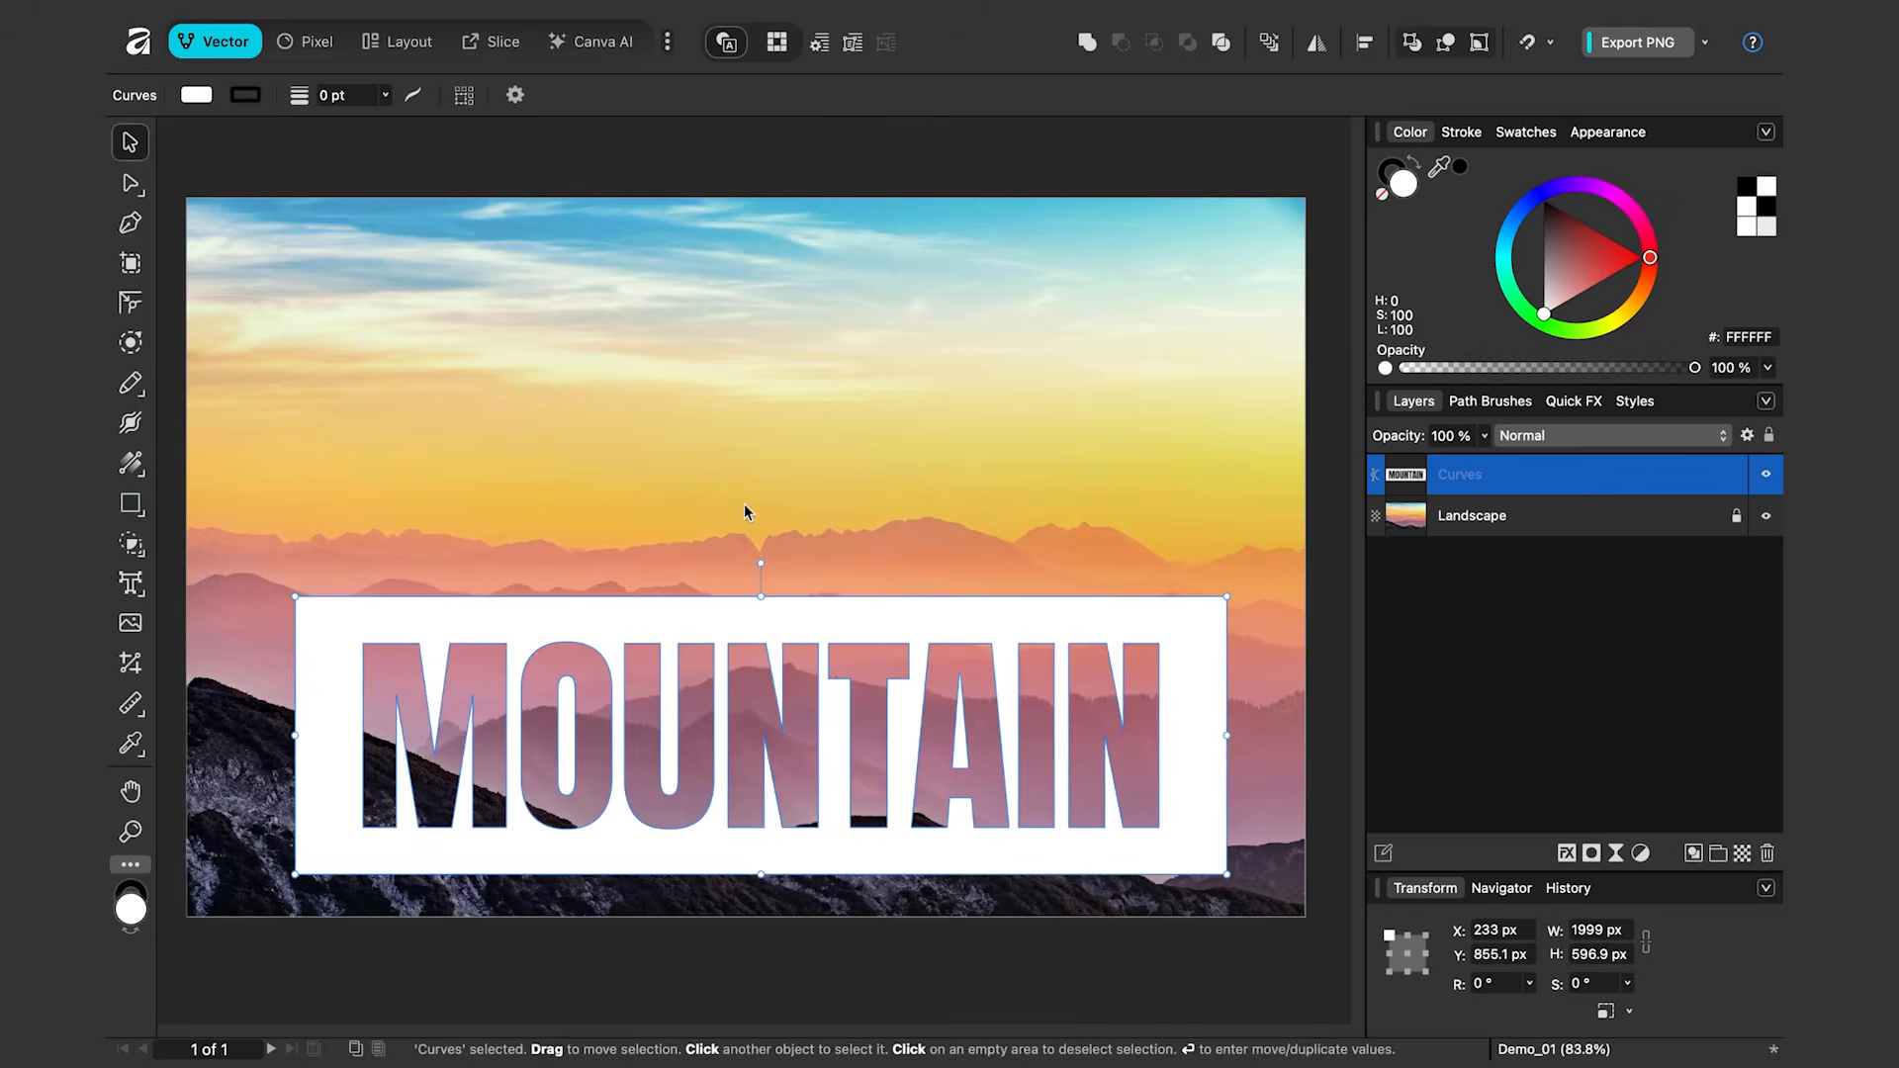
key(super+z)
key(super+z)
key(super+z)
key(super+z)
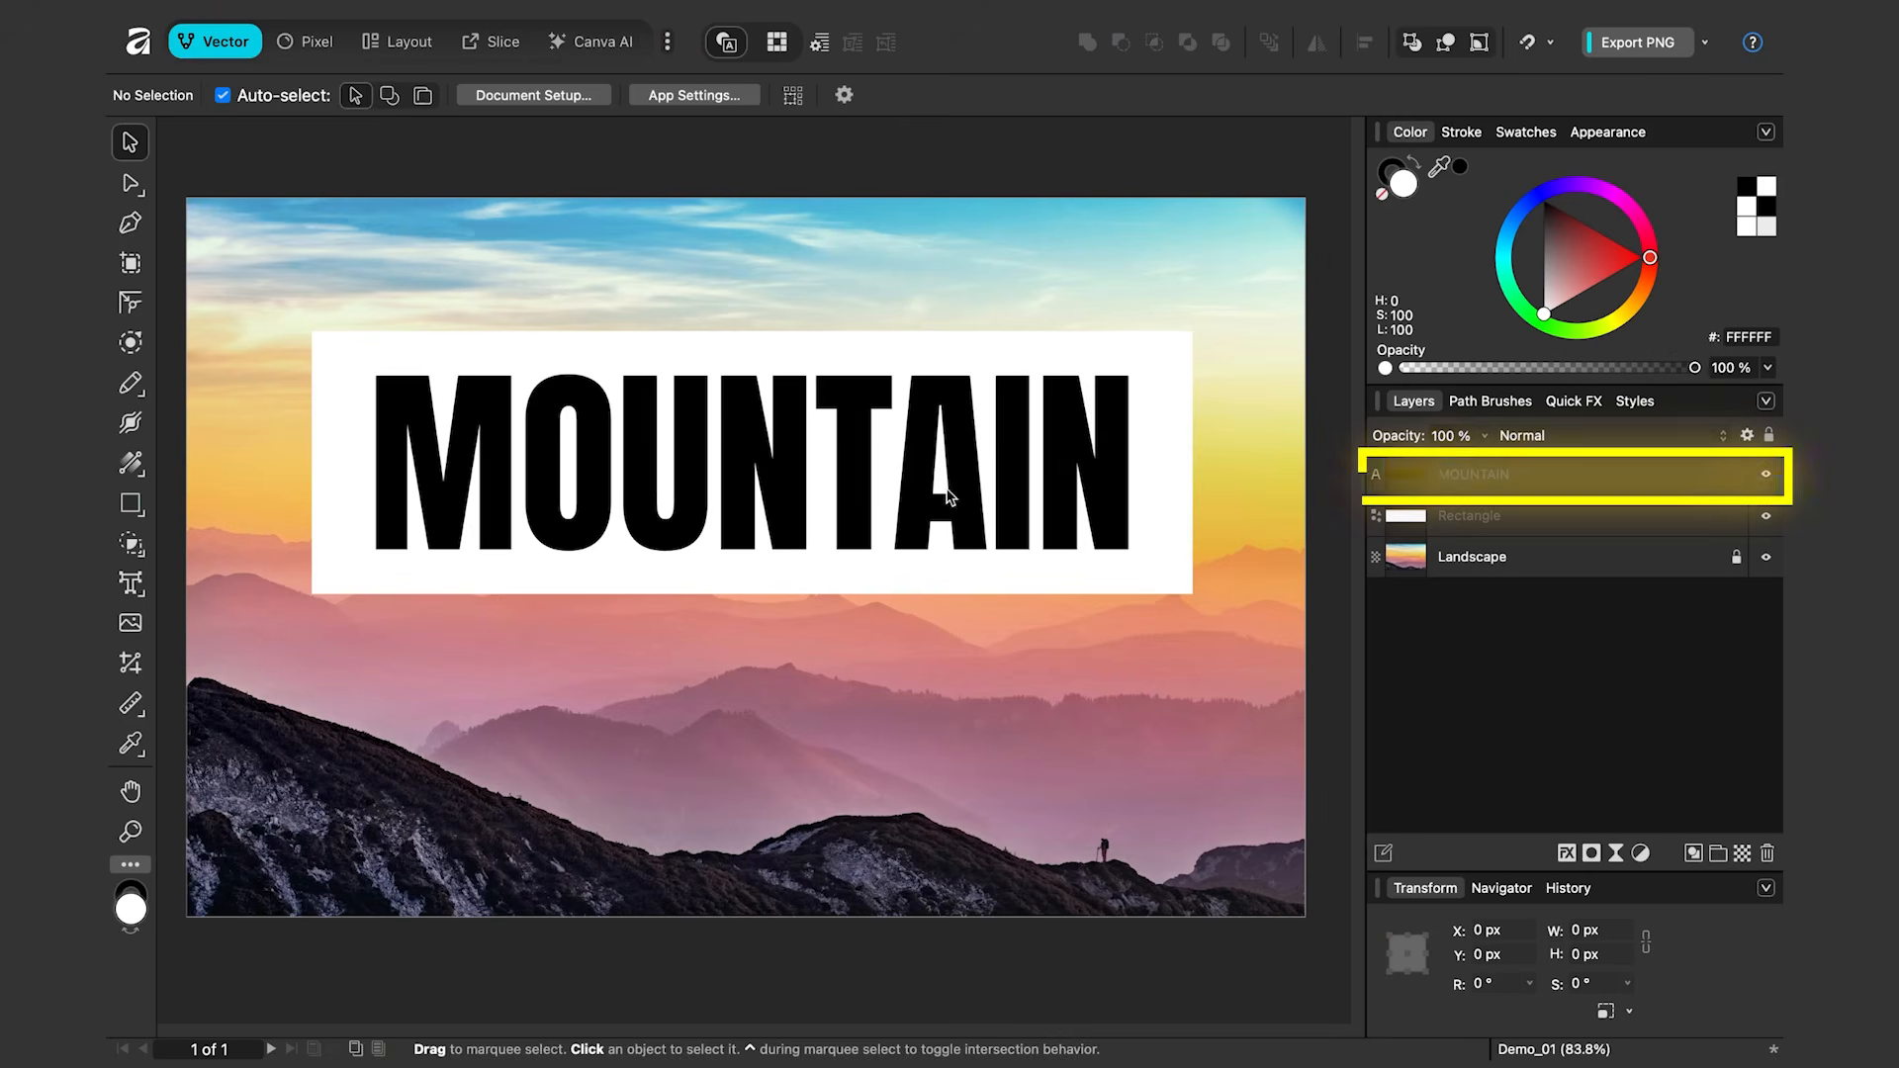
Set the MOUNTAIN text's blend mode to Erase, move it to about X 421, Y 373 px, and deselect it
click(956, 497)
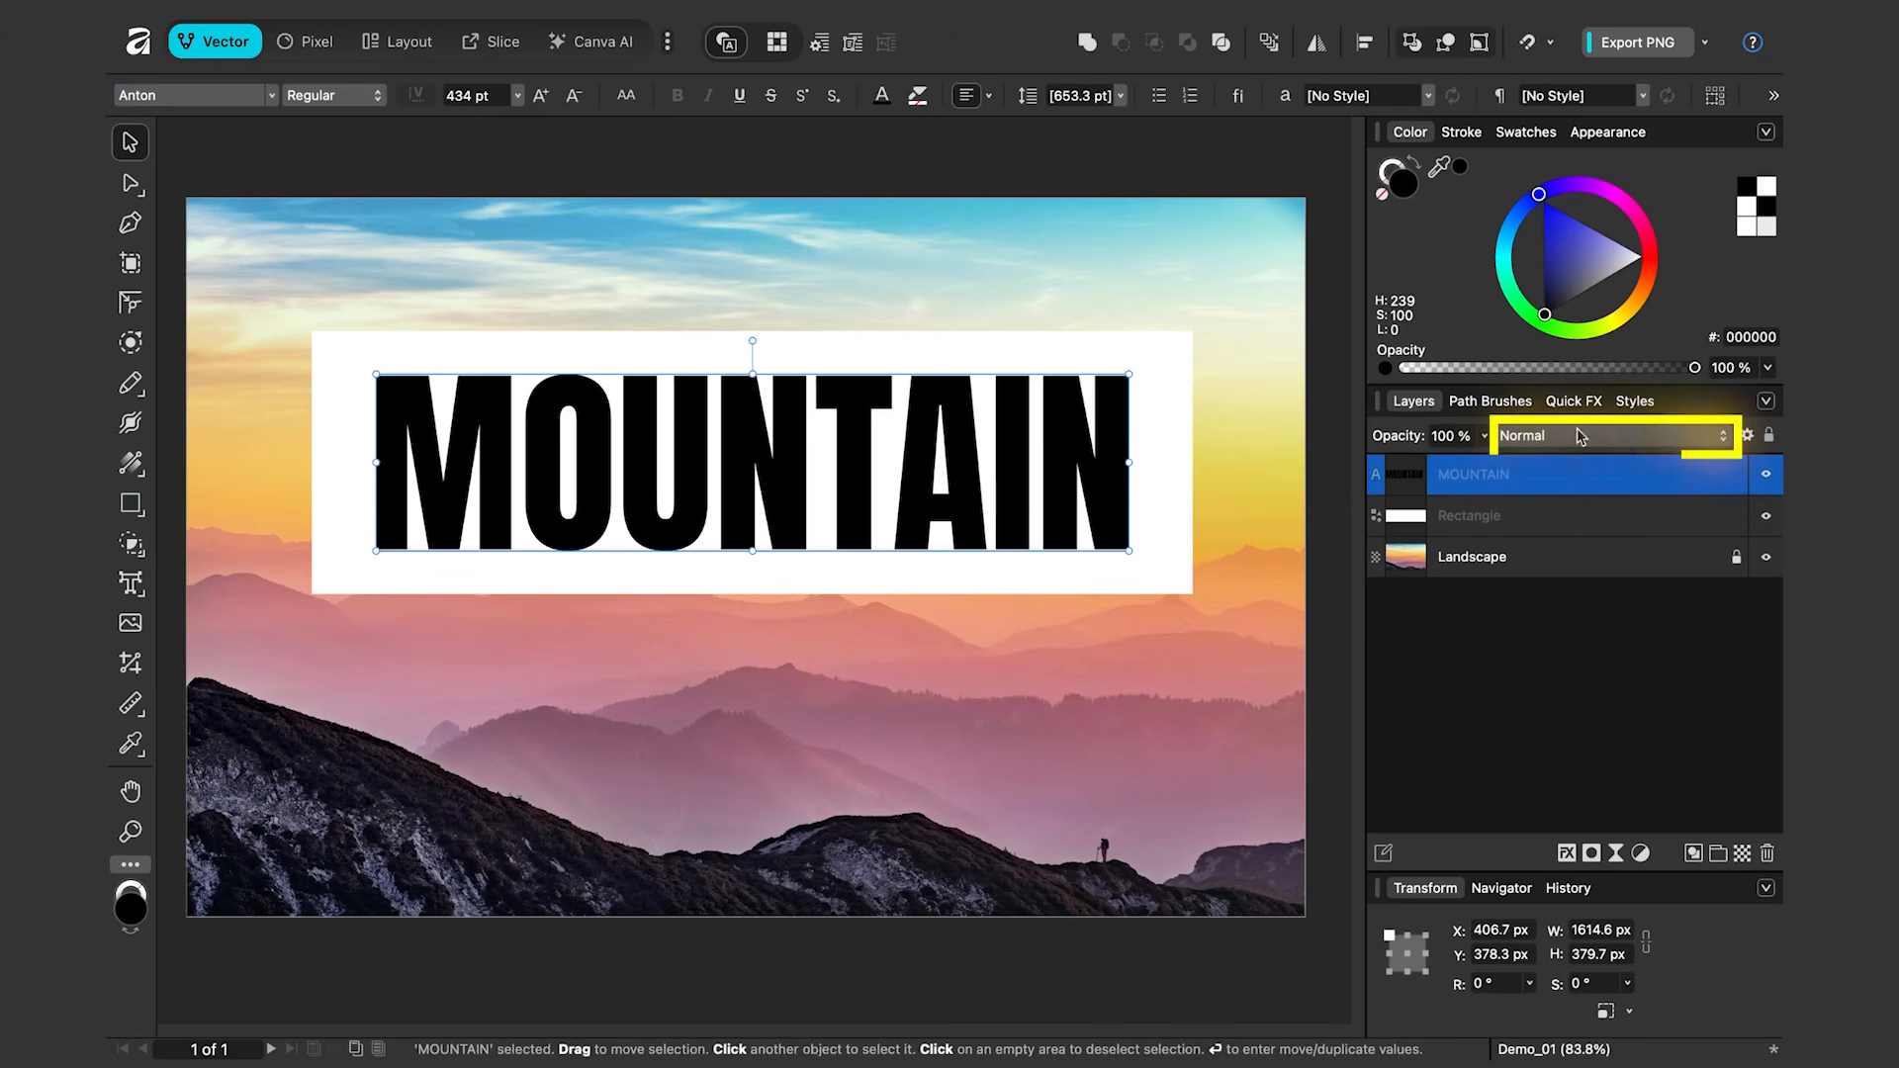
click(1717, 447)
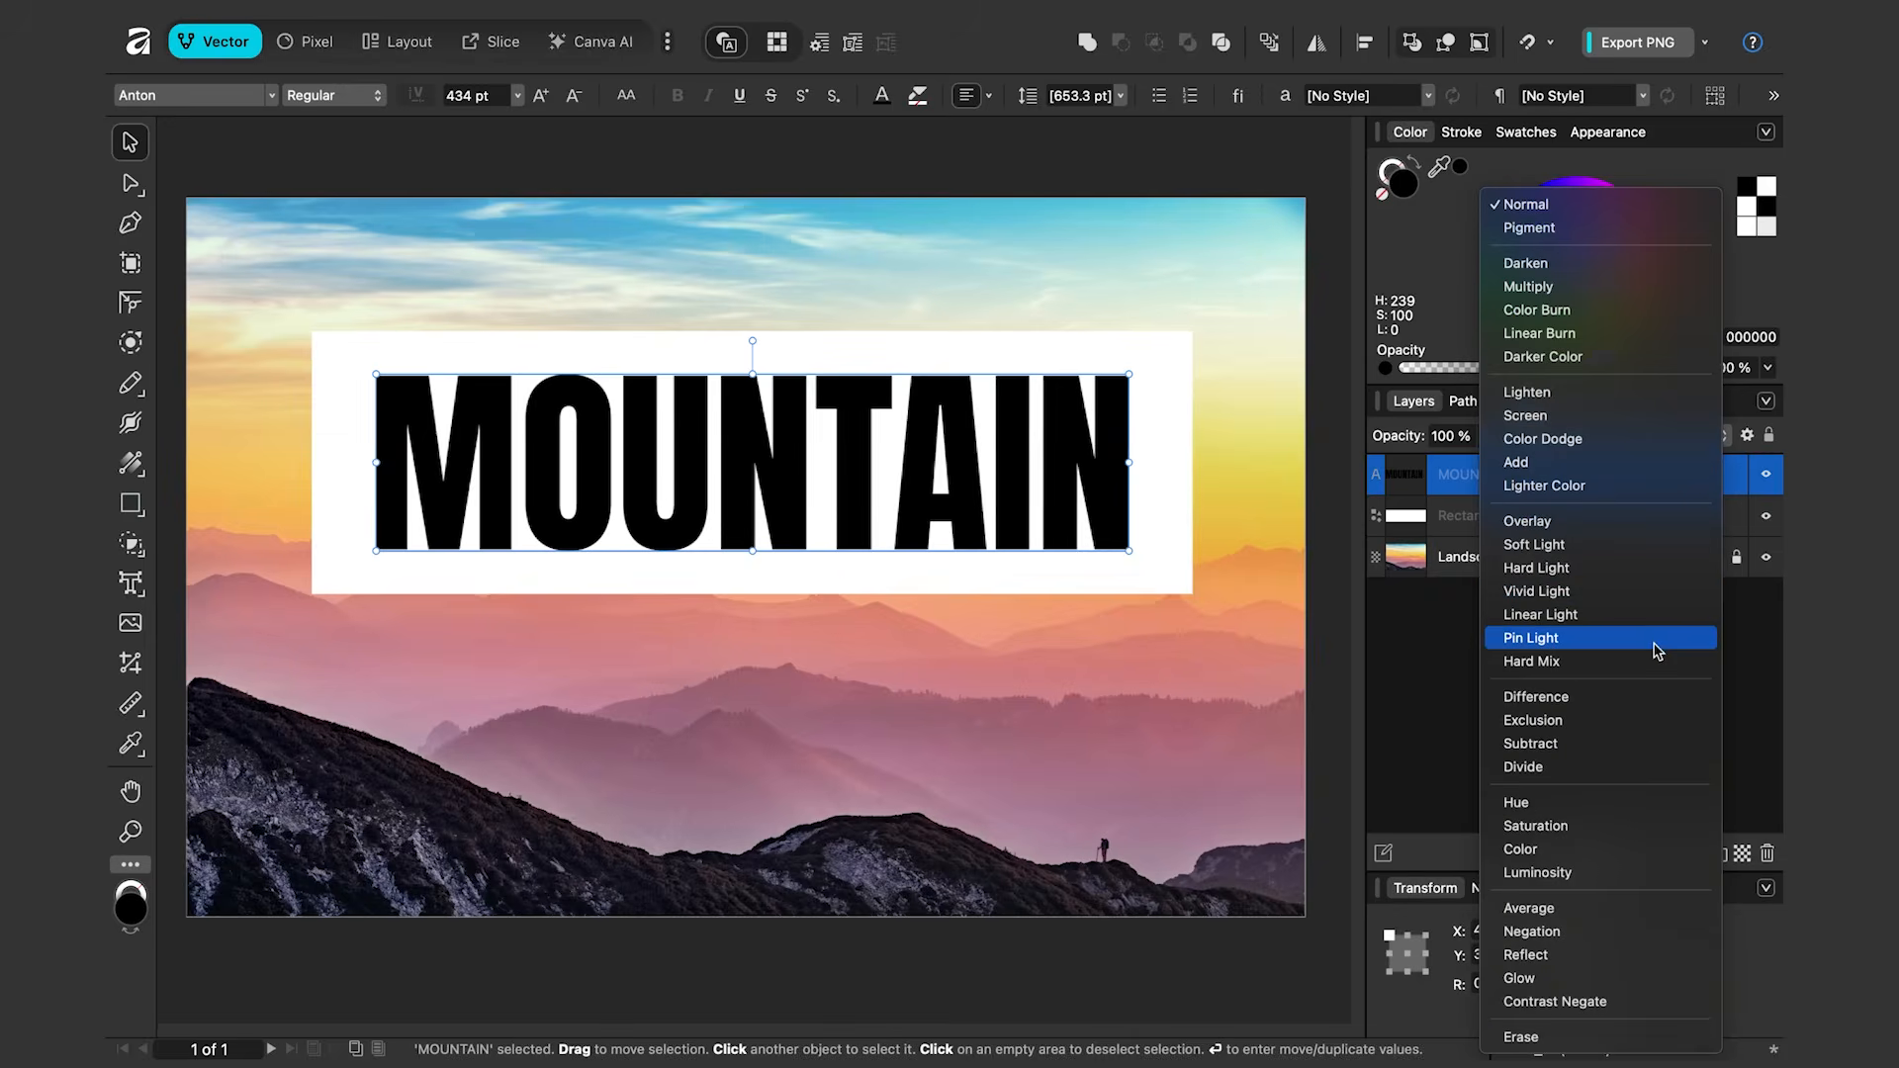
click(1581, 1038)
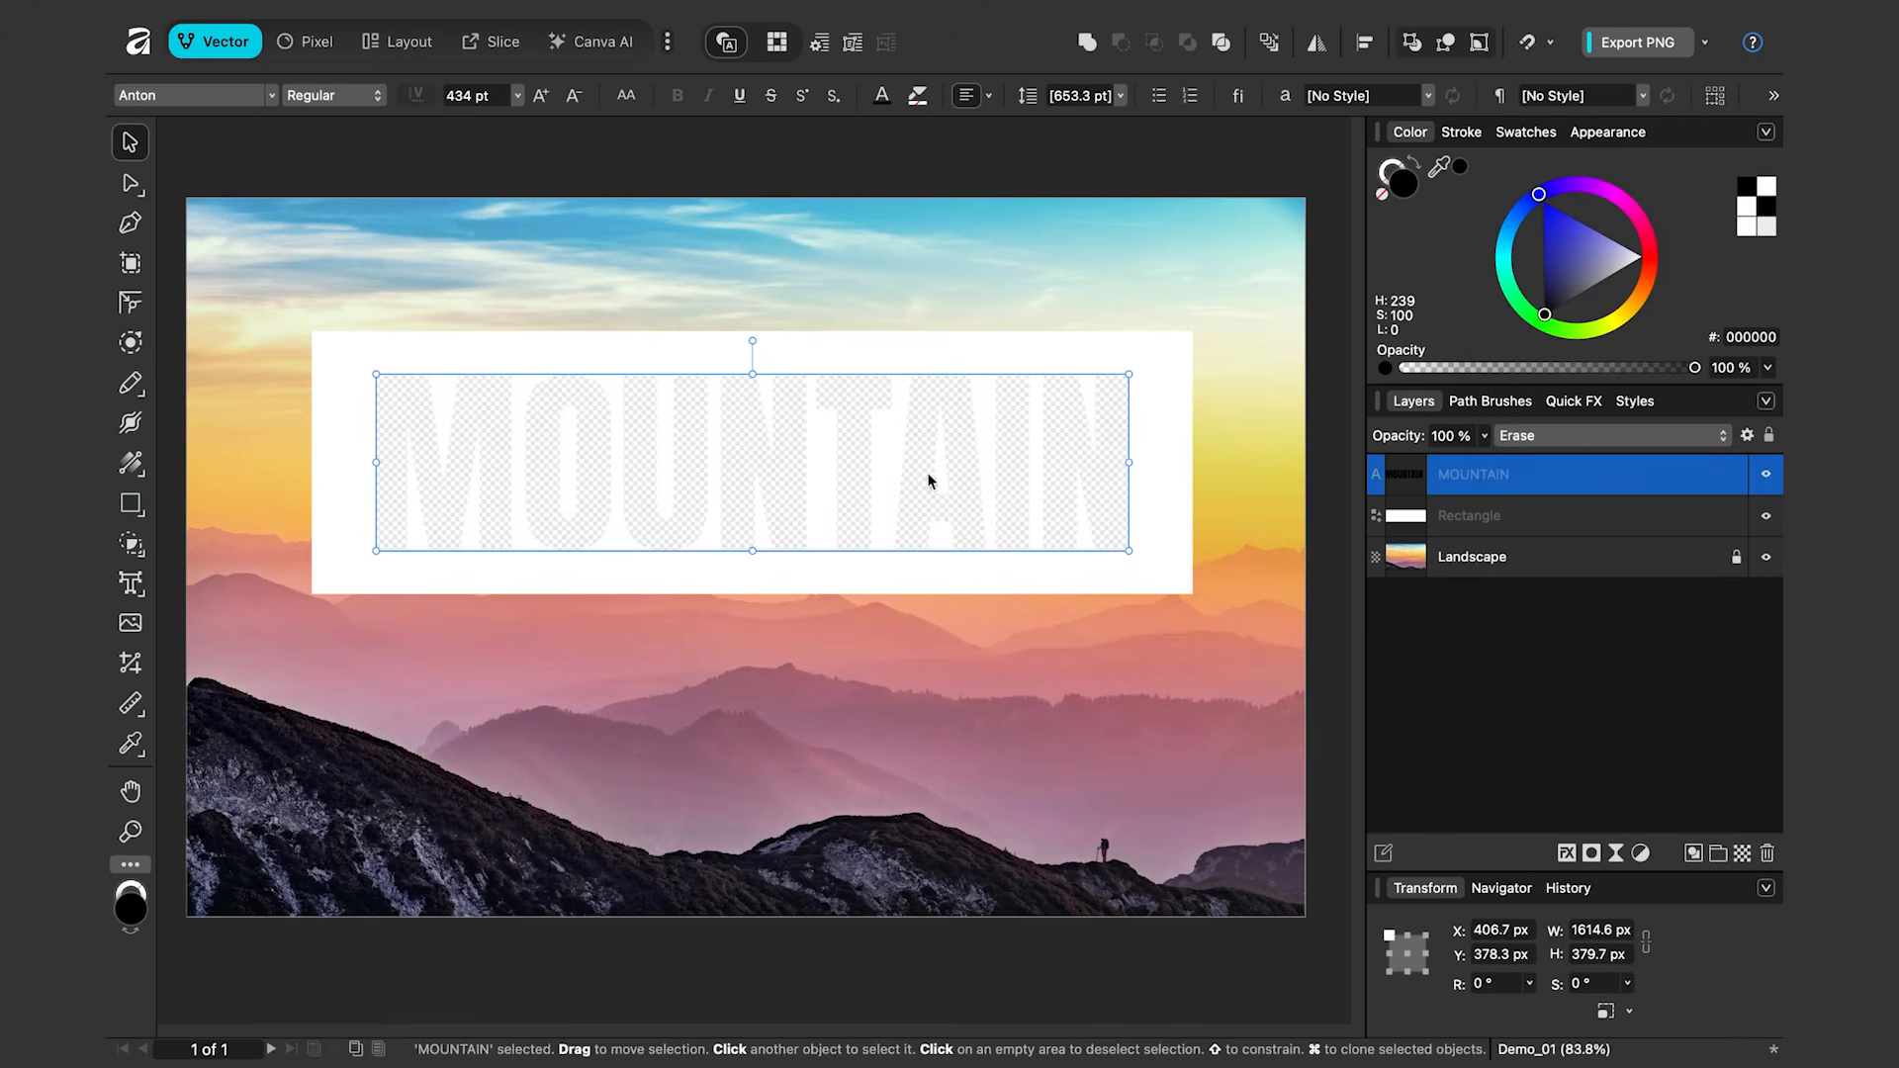
mouse_move(843, 438)
mouse_down()
mouse_move(919, 517)
mouse_move(852, 636)
mouse_move(856, 403)
mouse_move(850, 436)
mouse_up()
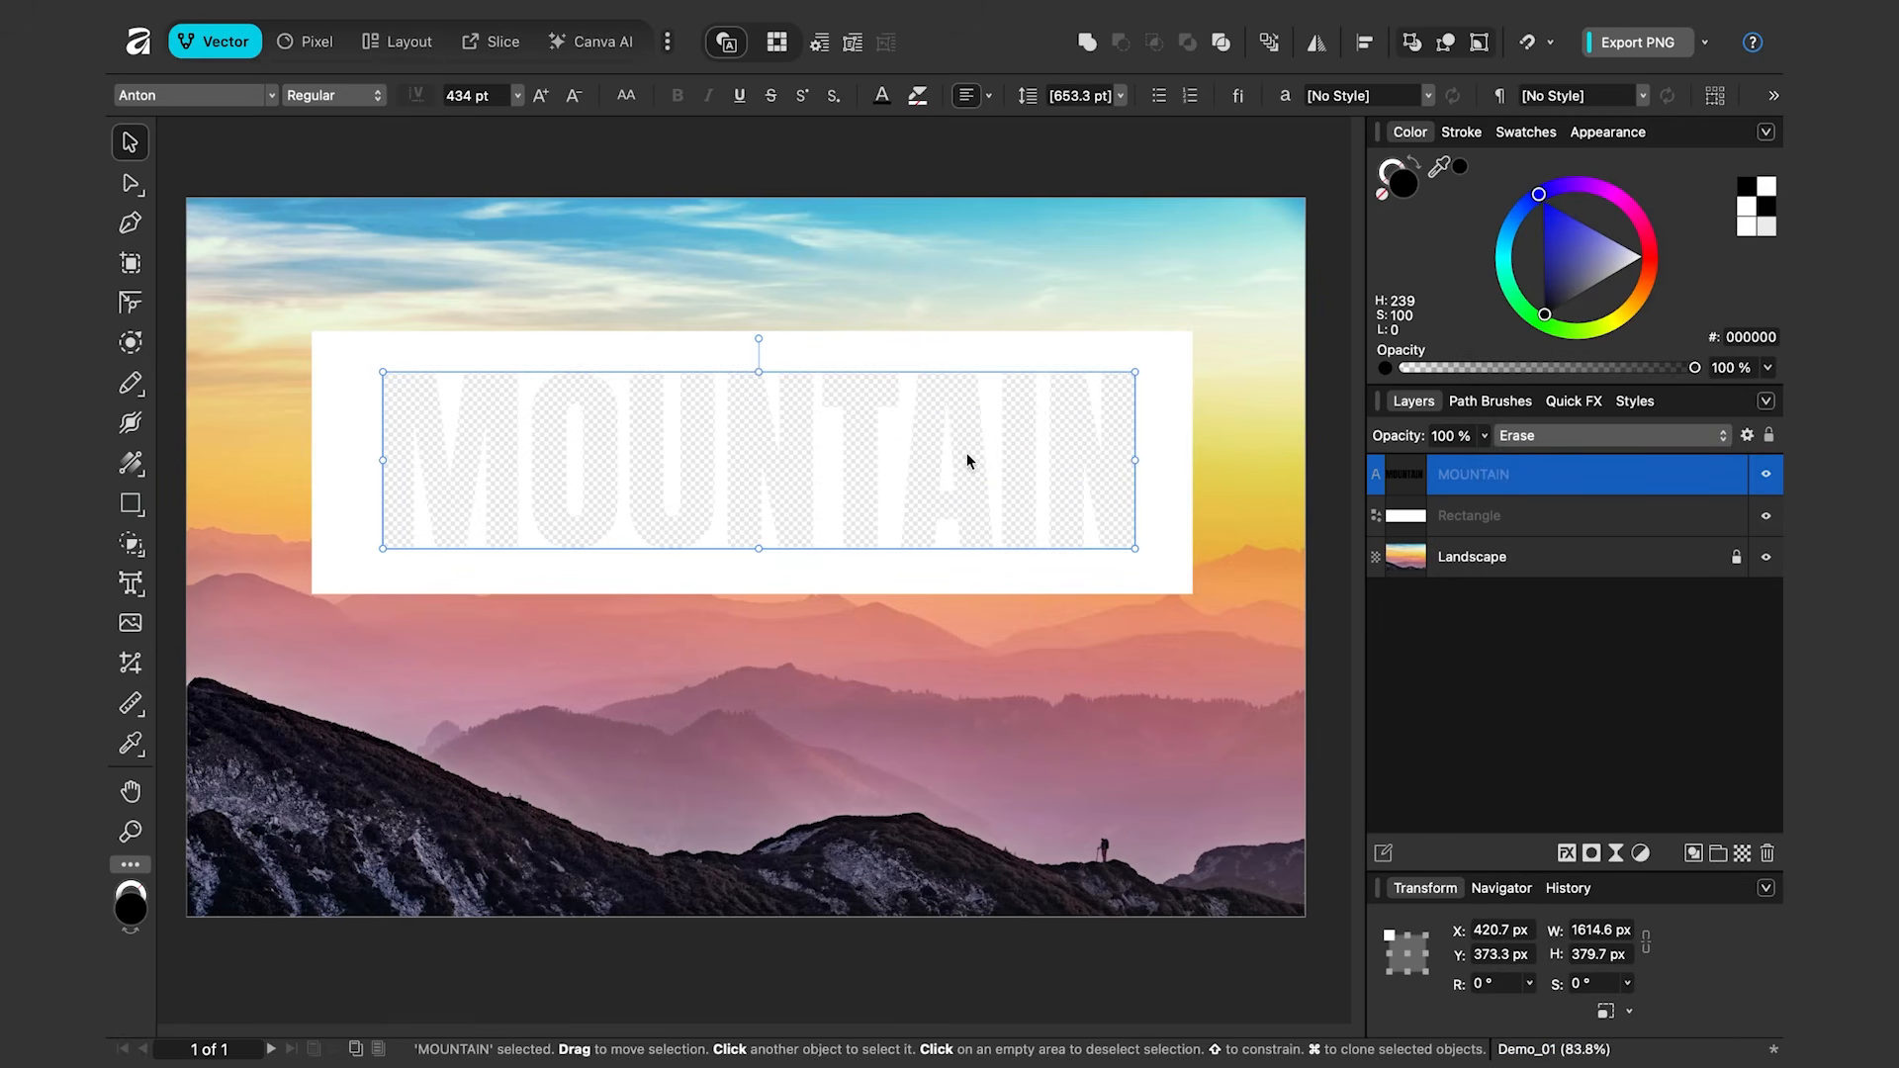
click(1424, 624)
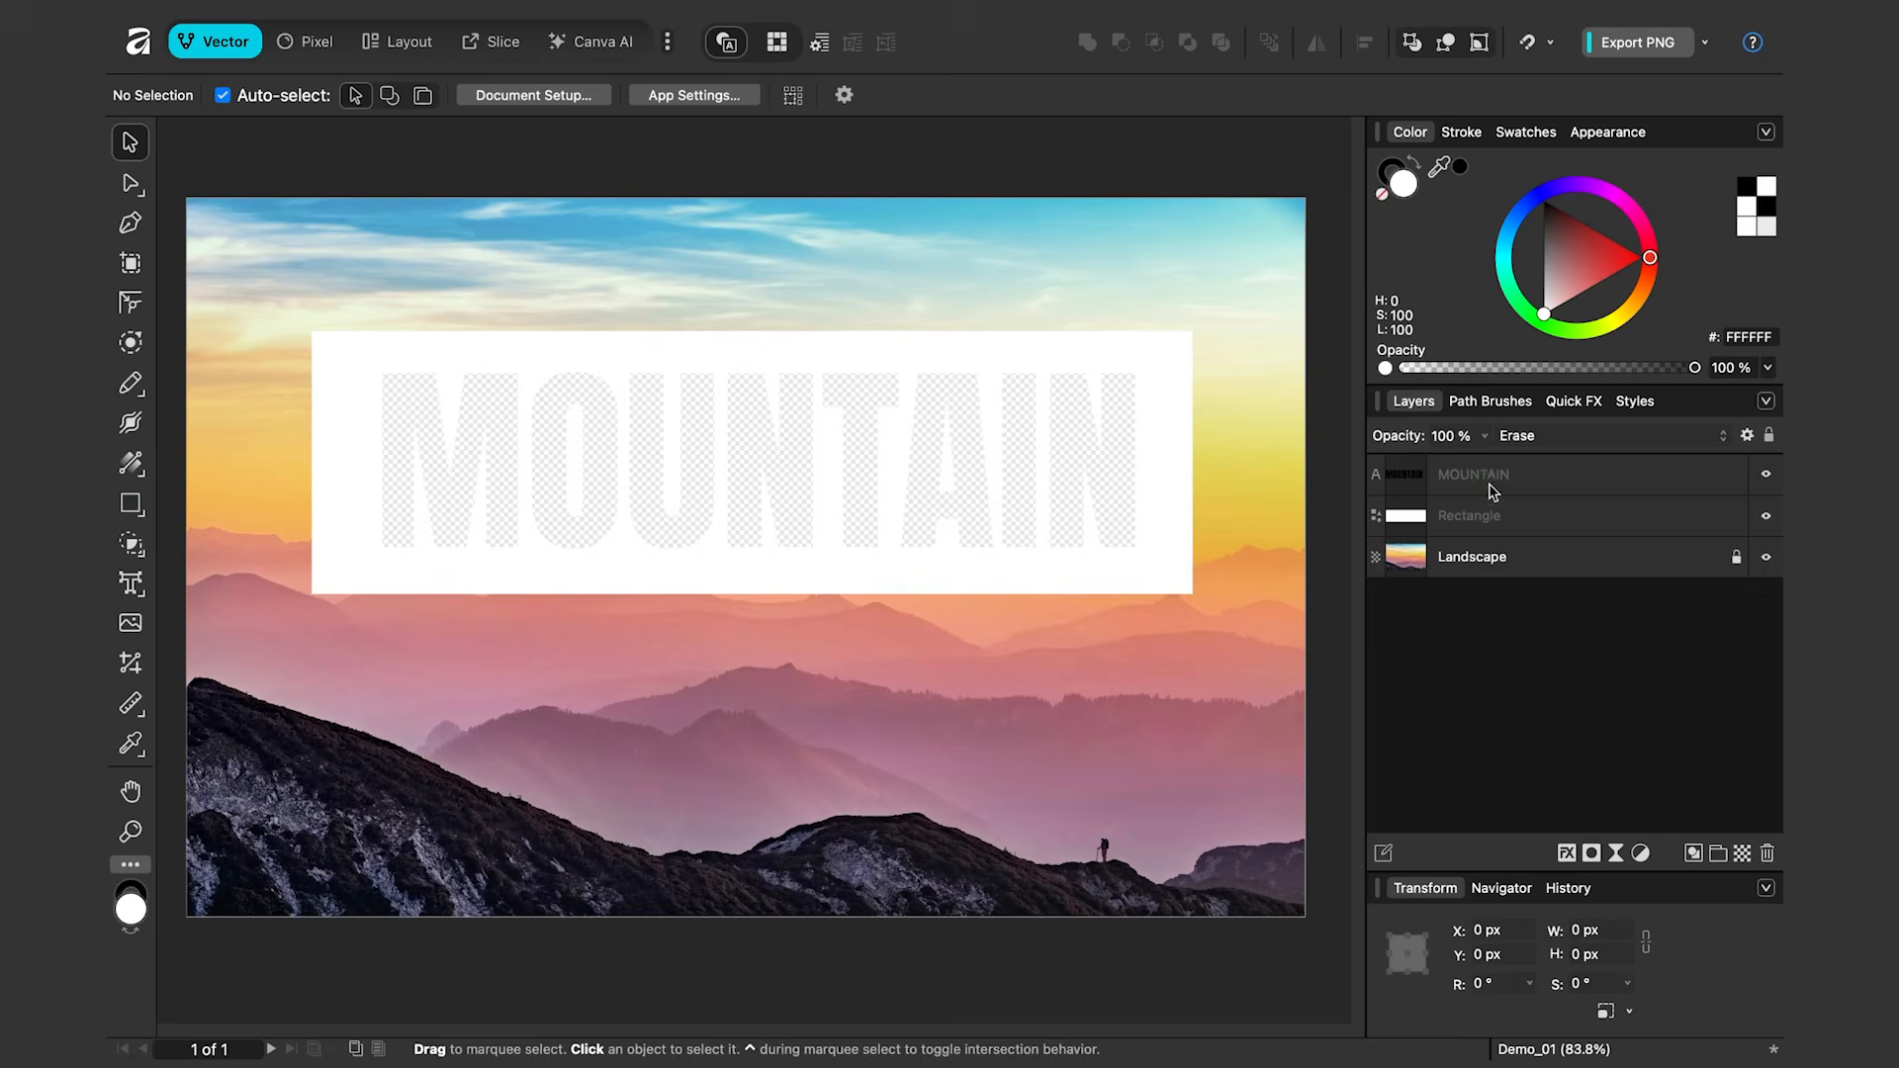
Group the MOUNTAIN text with the rectangle and move the group to about X 307, Y 378 px over the ridges
click(1490, 479)
shift+click(1499, 524)
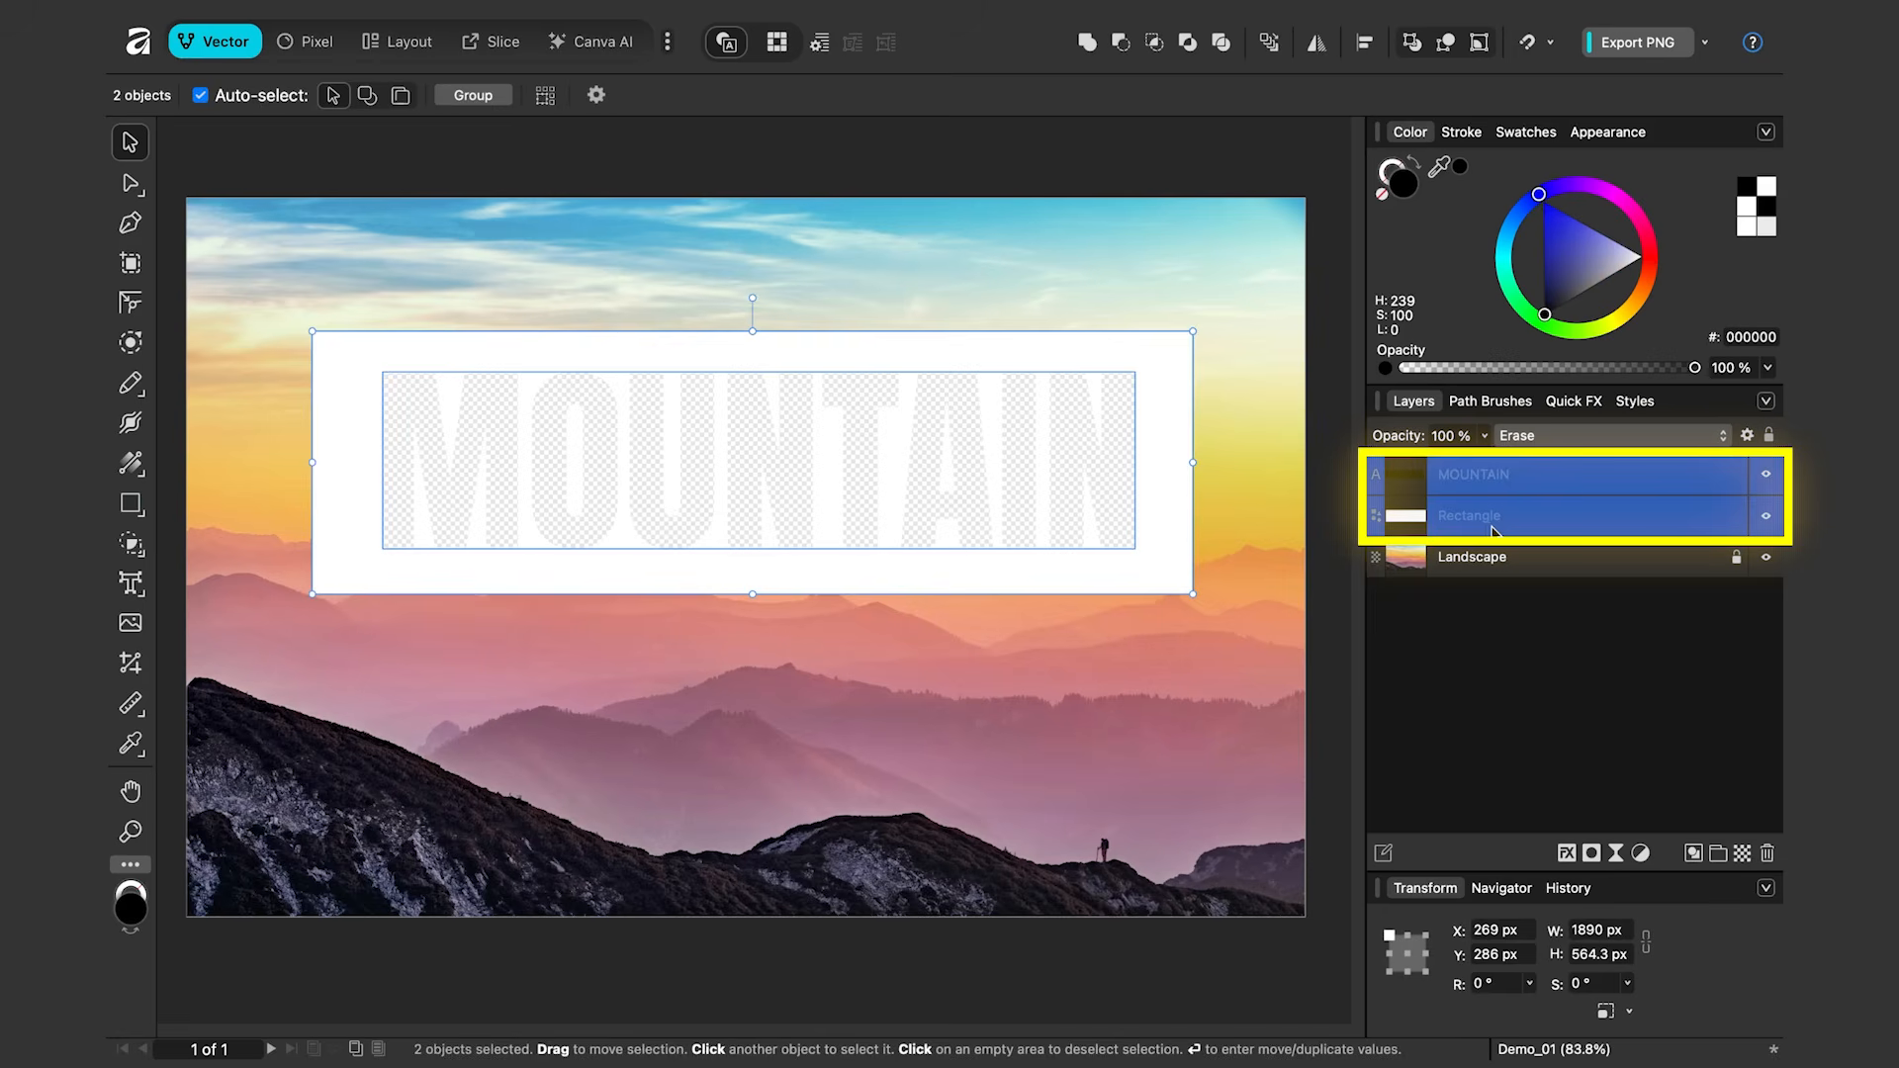
click(1719, 854)
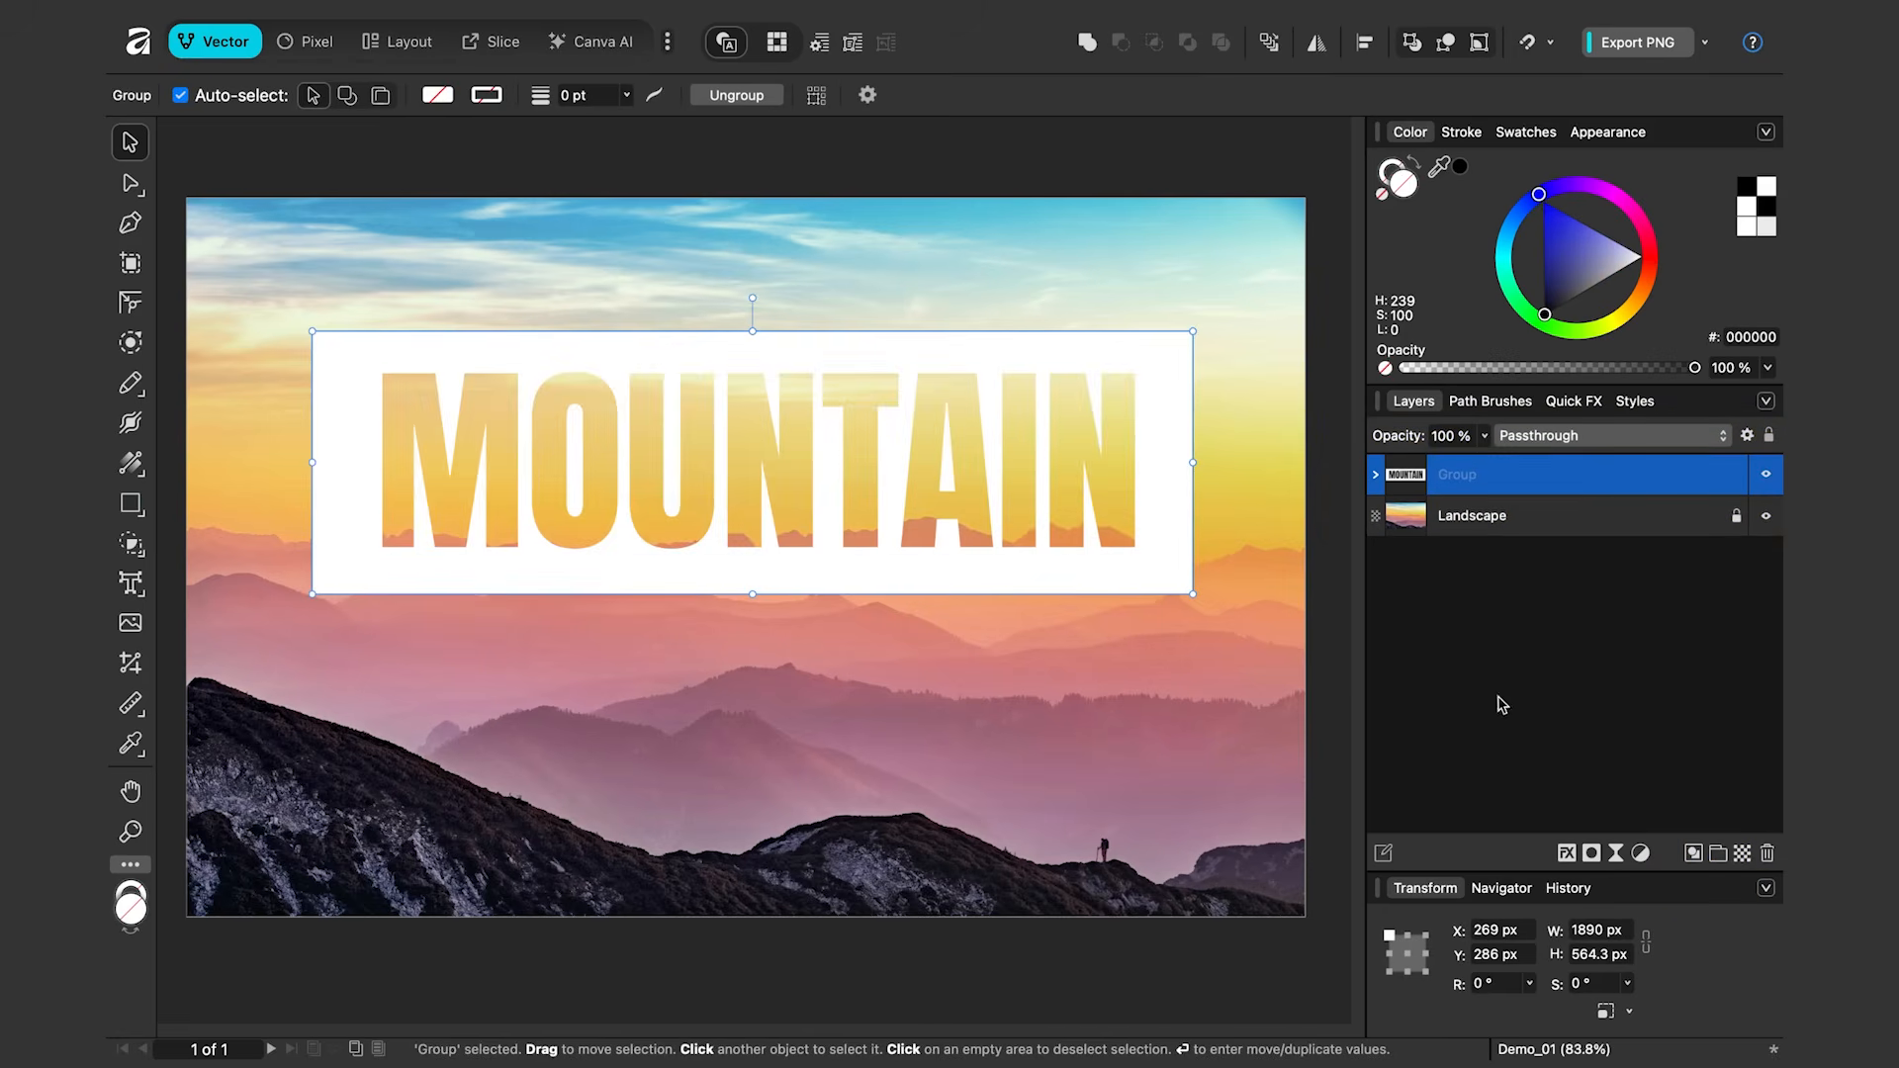
drag(1088, 329, 1049, 467)
click(1399, 485)
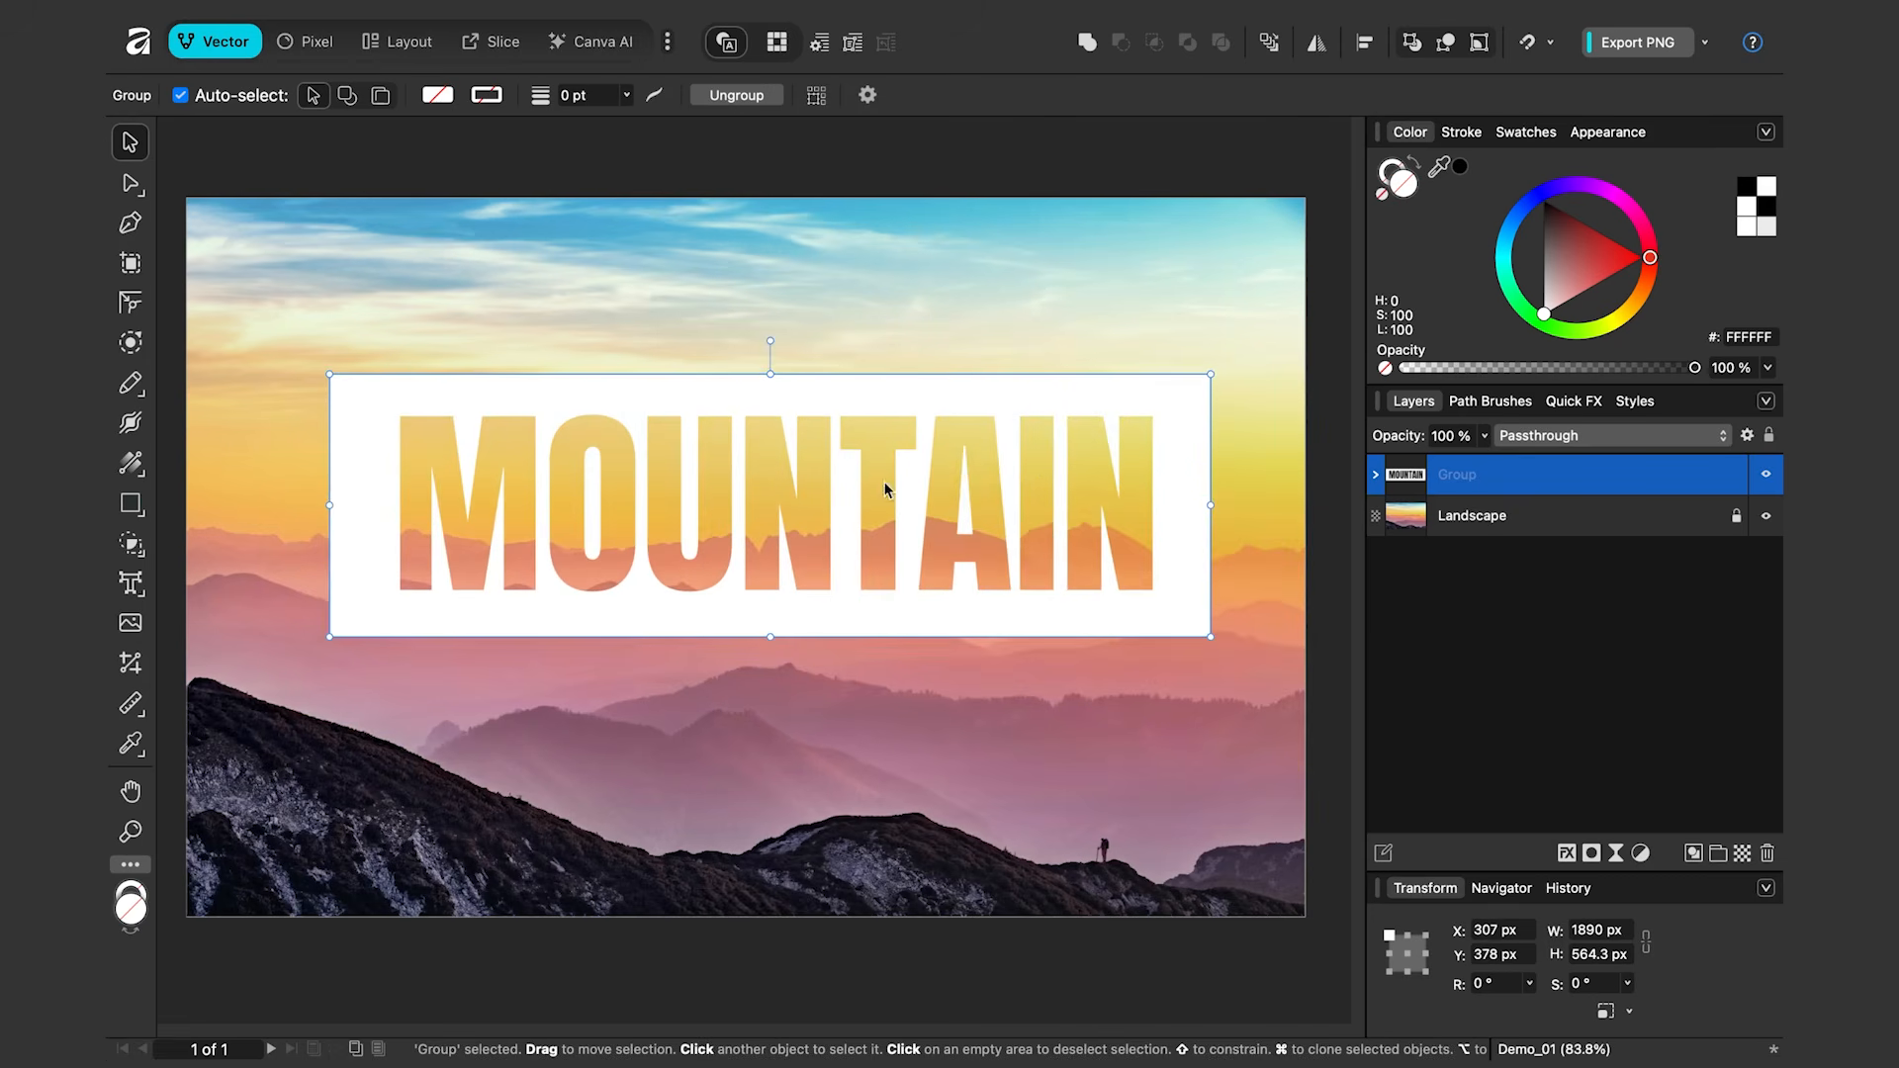
Replace the grouped text MOUNTAIN with VACATION and move it to about X 532, Y 453 px
click(1374, 474)
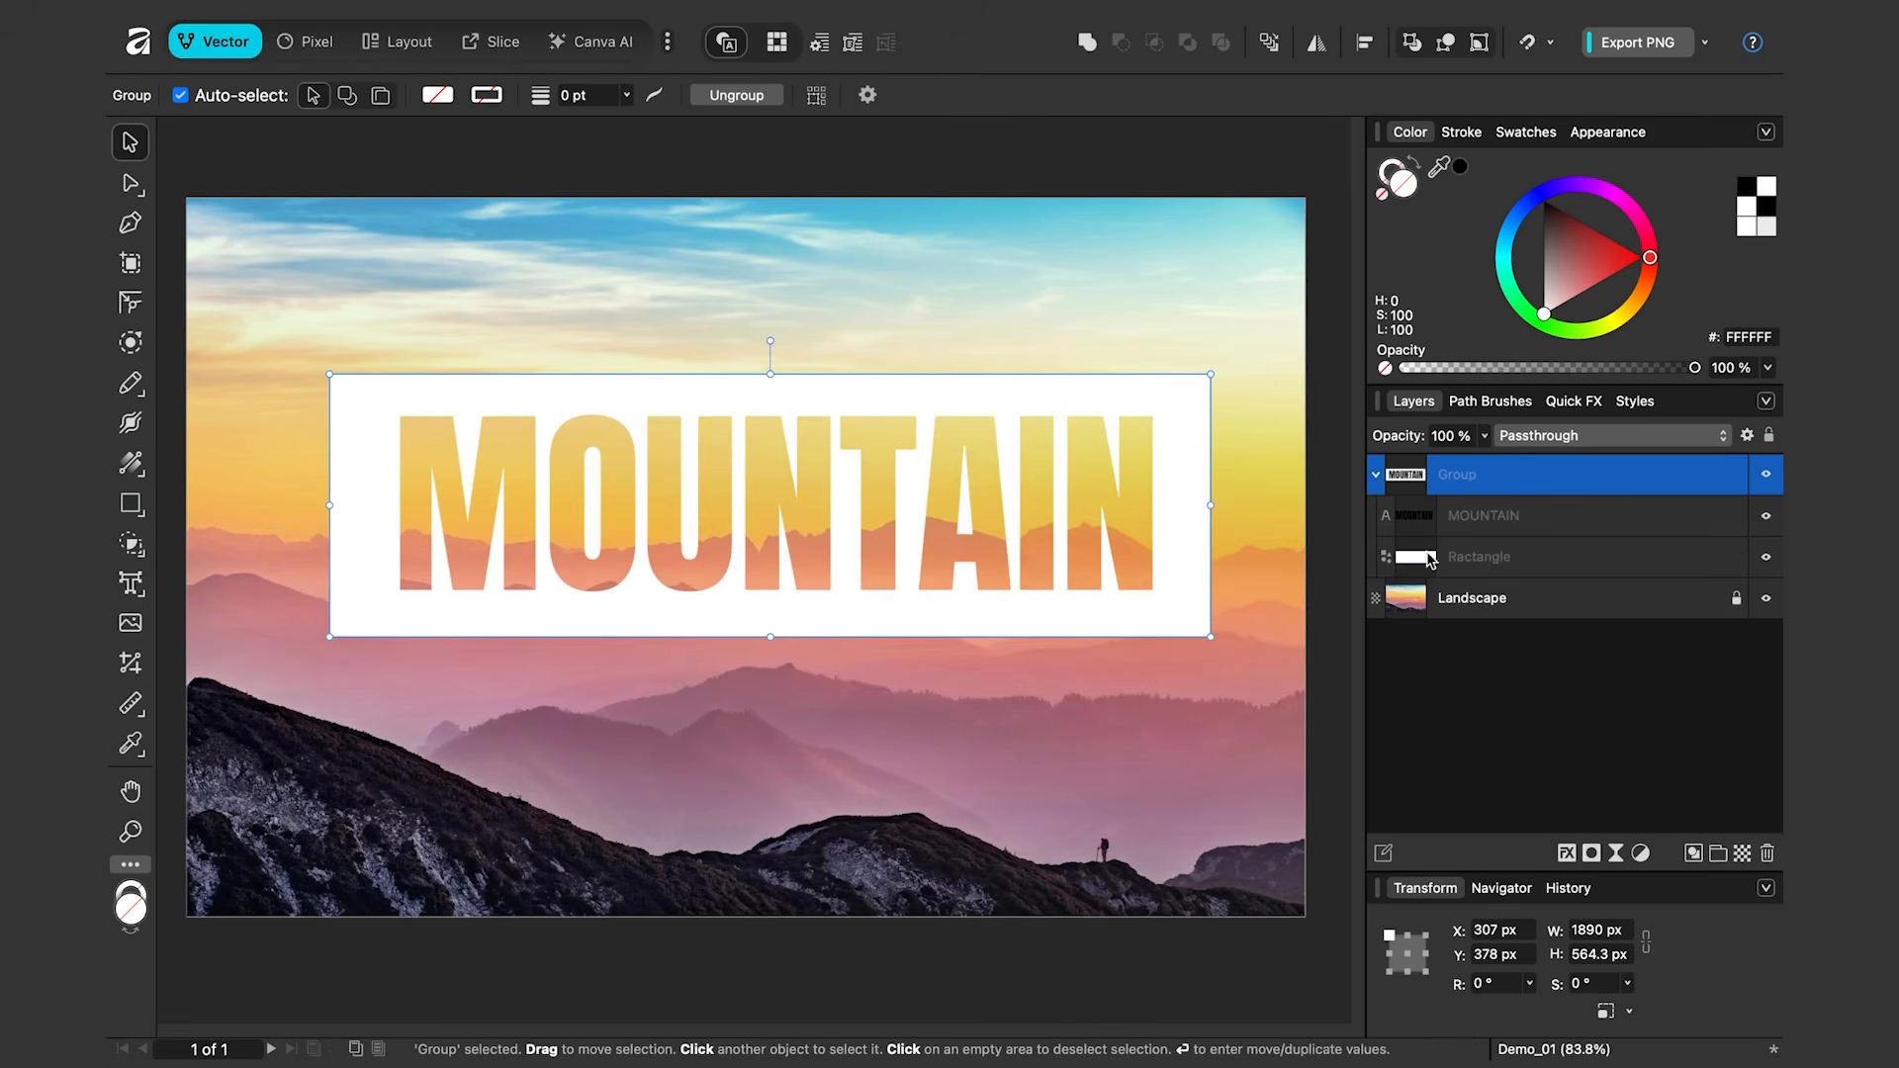
click(1491, 521)
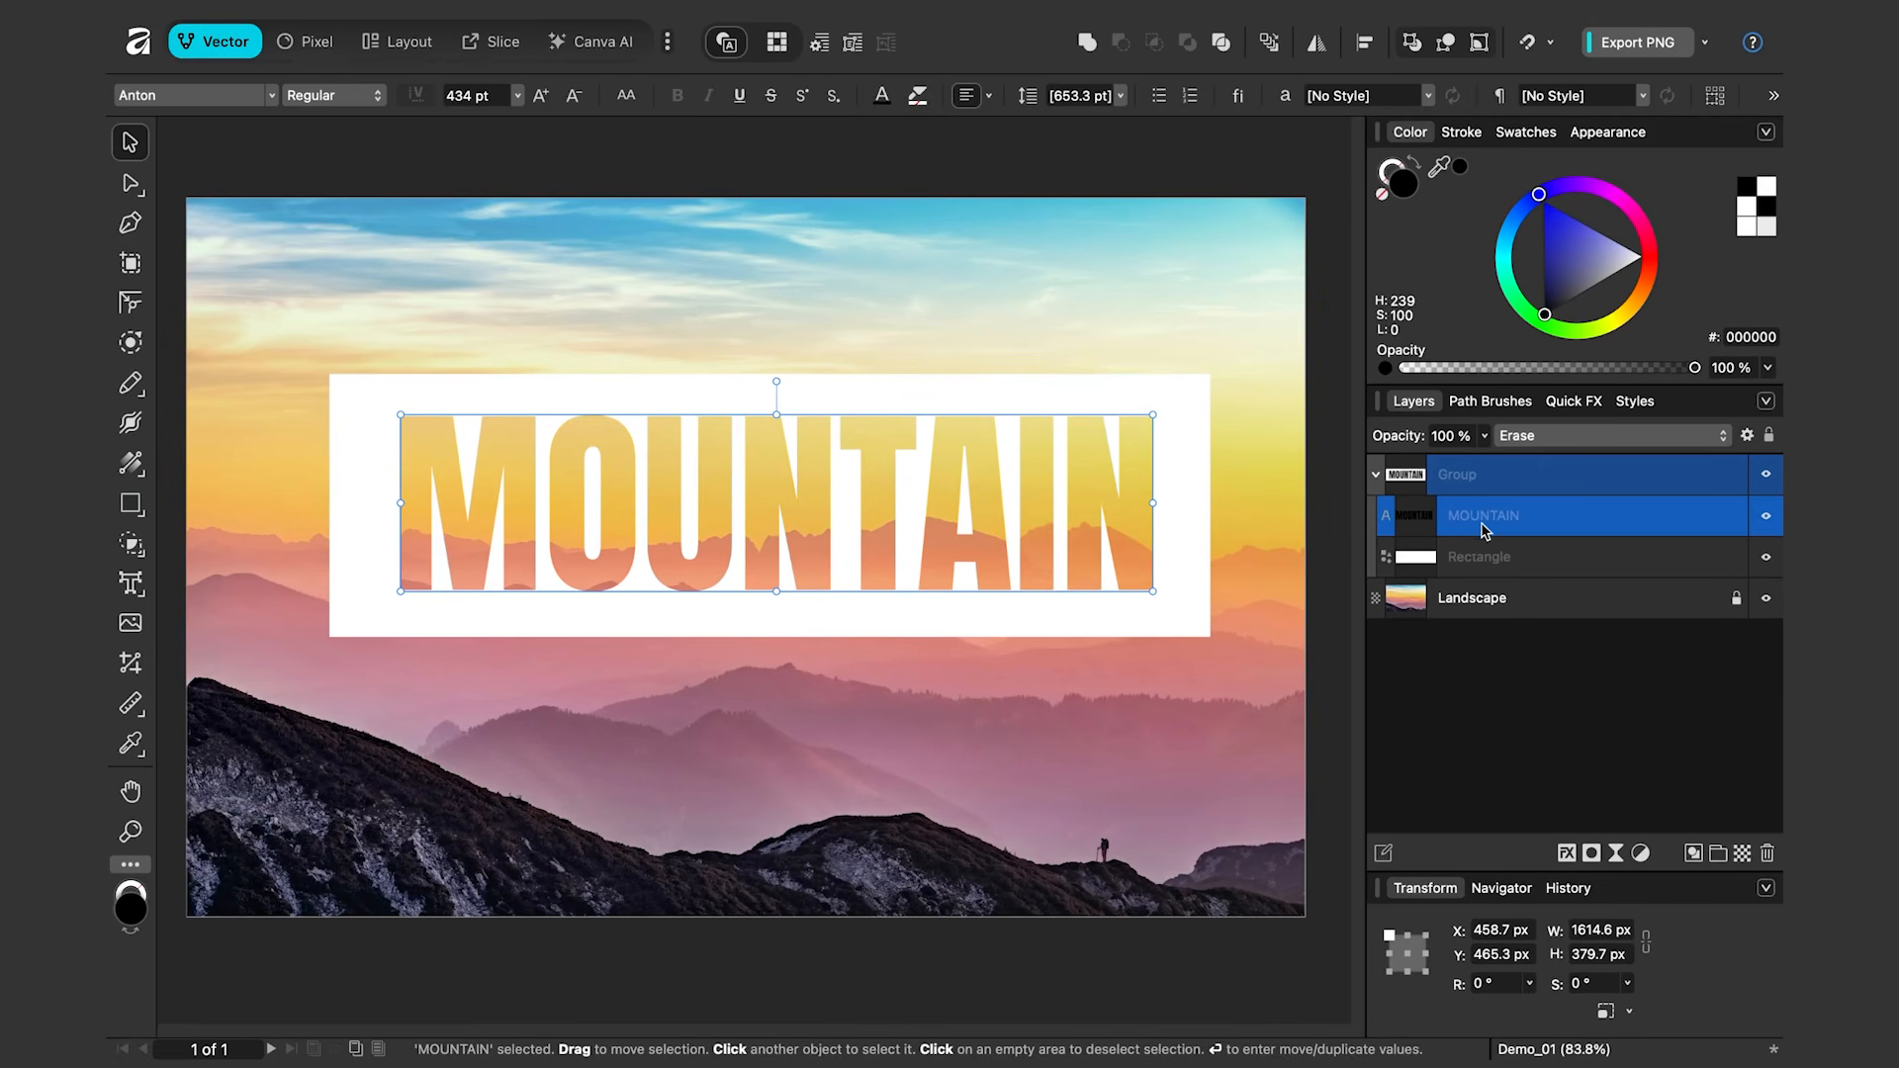
double_click(779, 510)
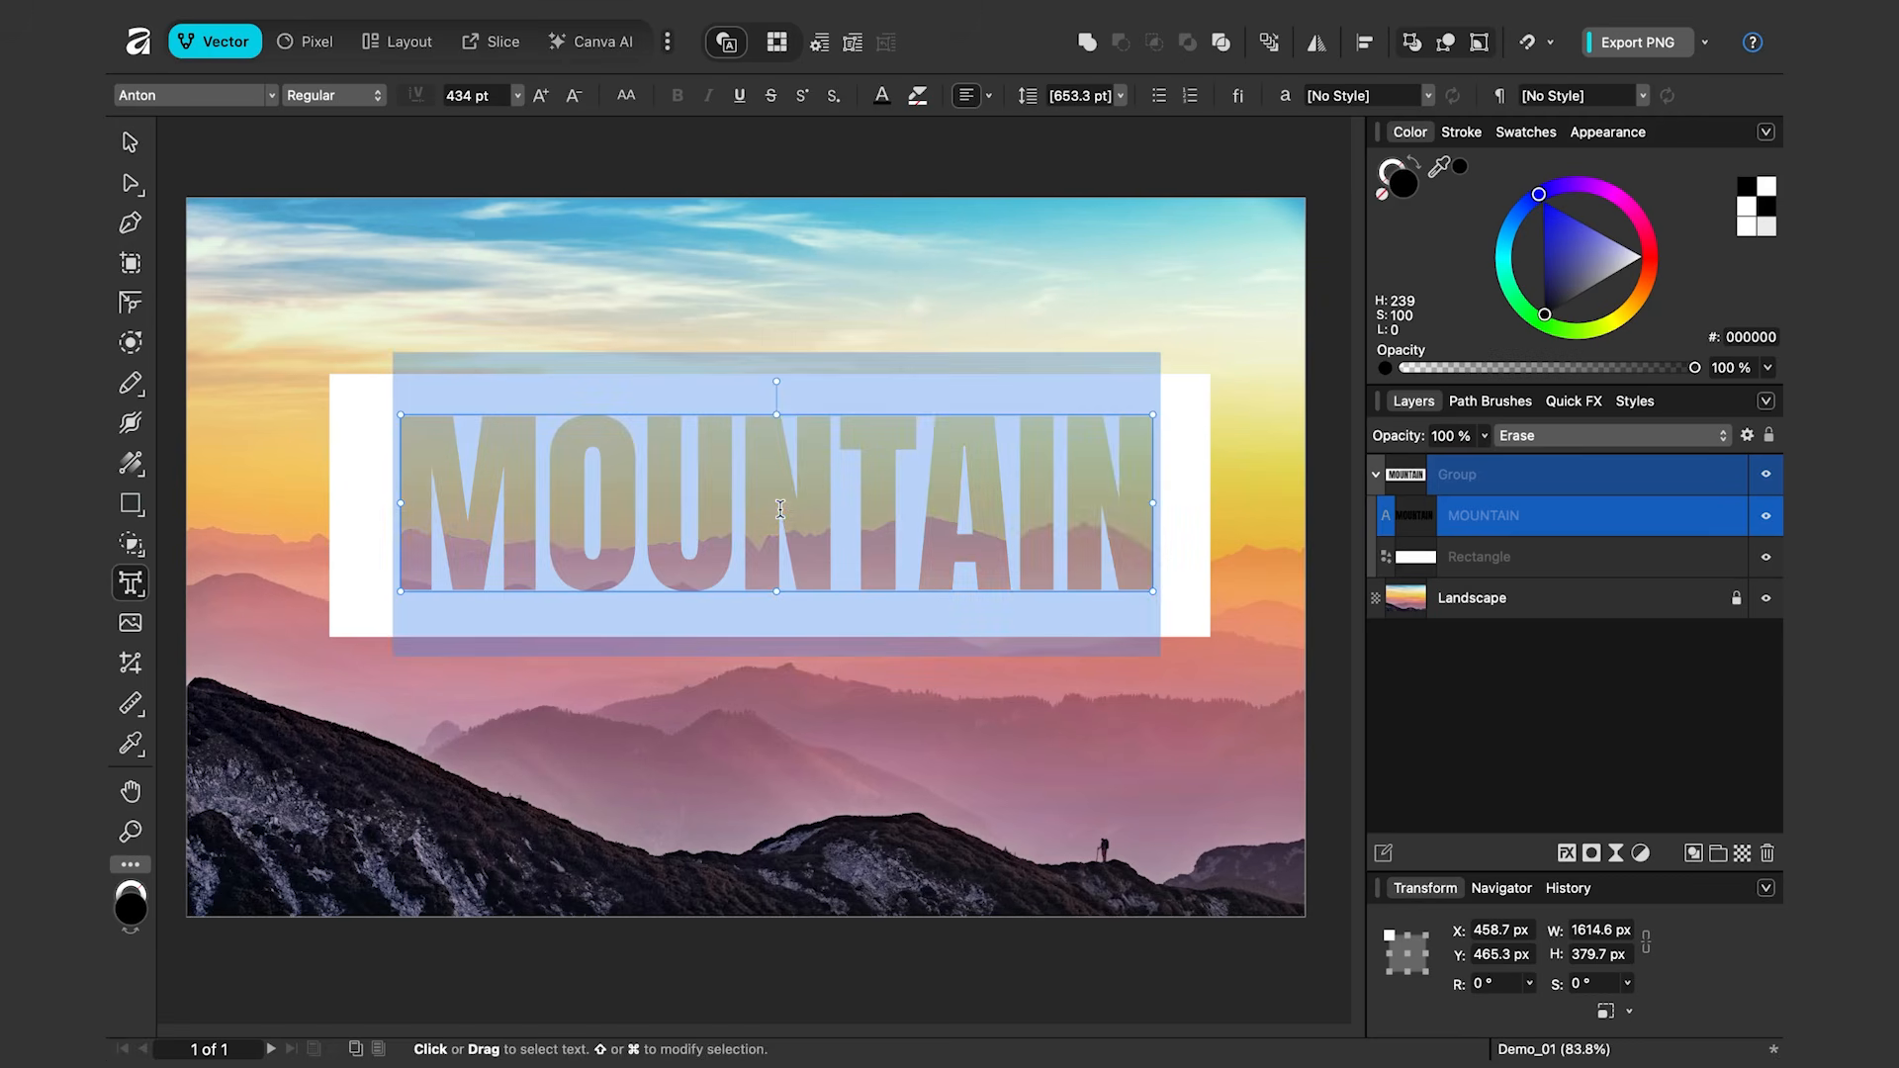
text(VACATION)
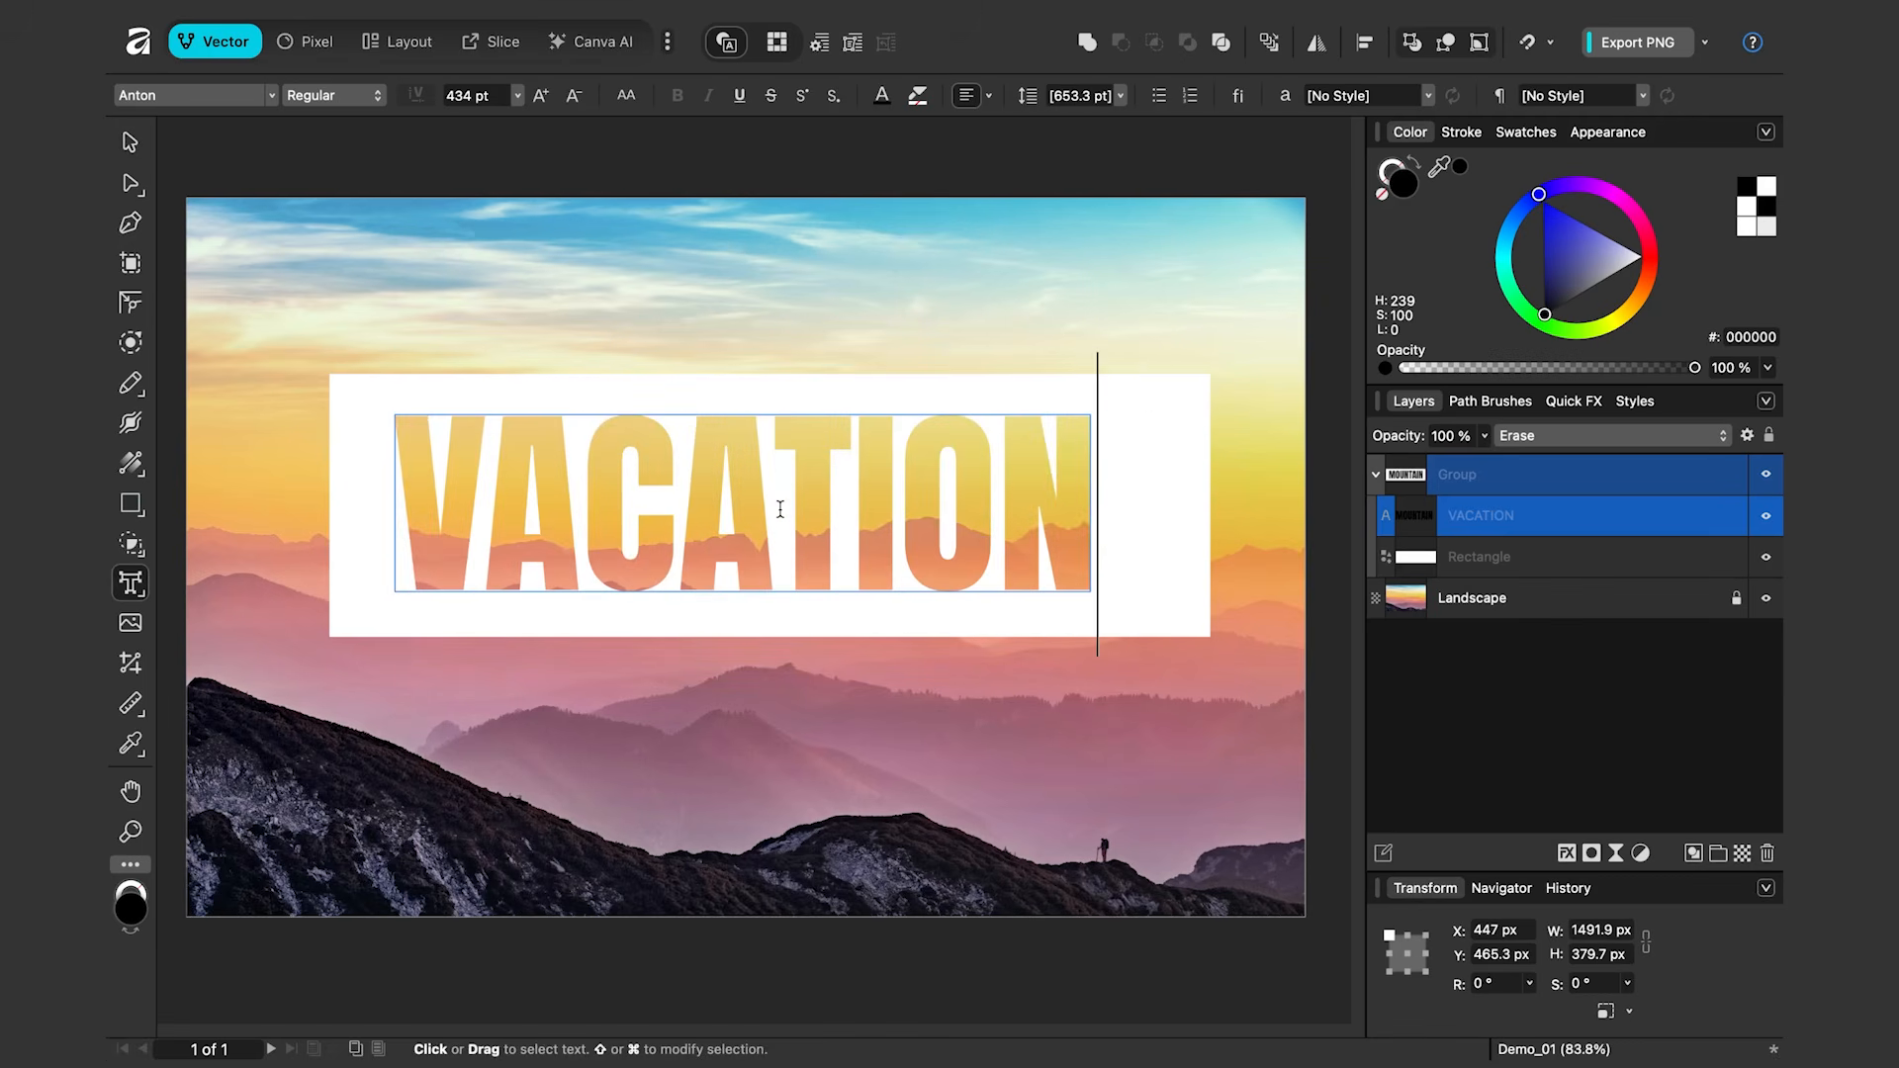
key(Escape)
mouse_move(762, 464)
mouse_down()
mouse_move(716, 483)
mouse_move(744, 453)
mouse_up()
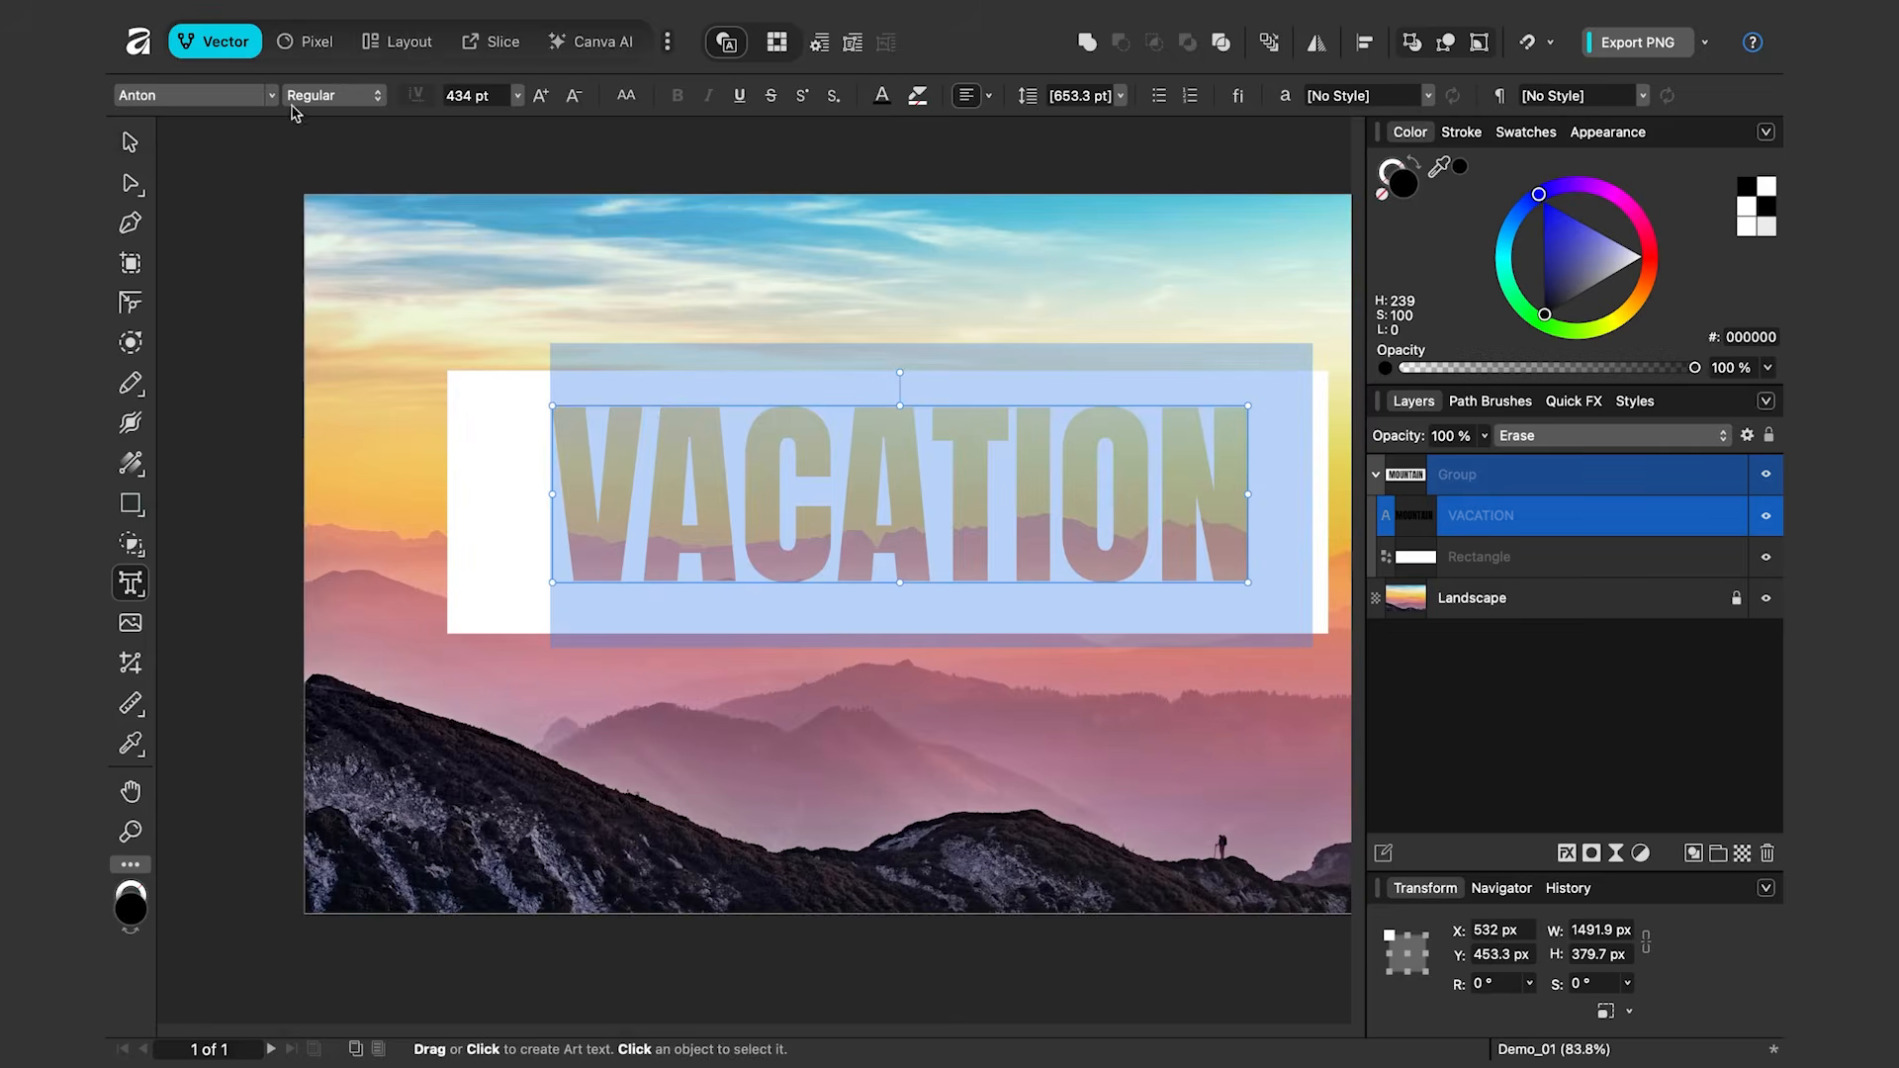
Try Arial Black on the VACATION text and dismiss the font choice
click(221, 95)
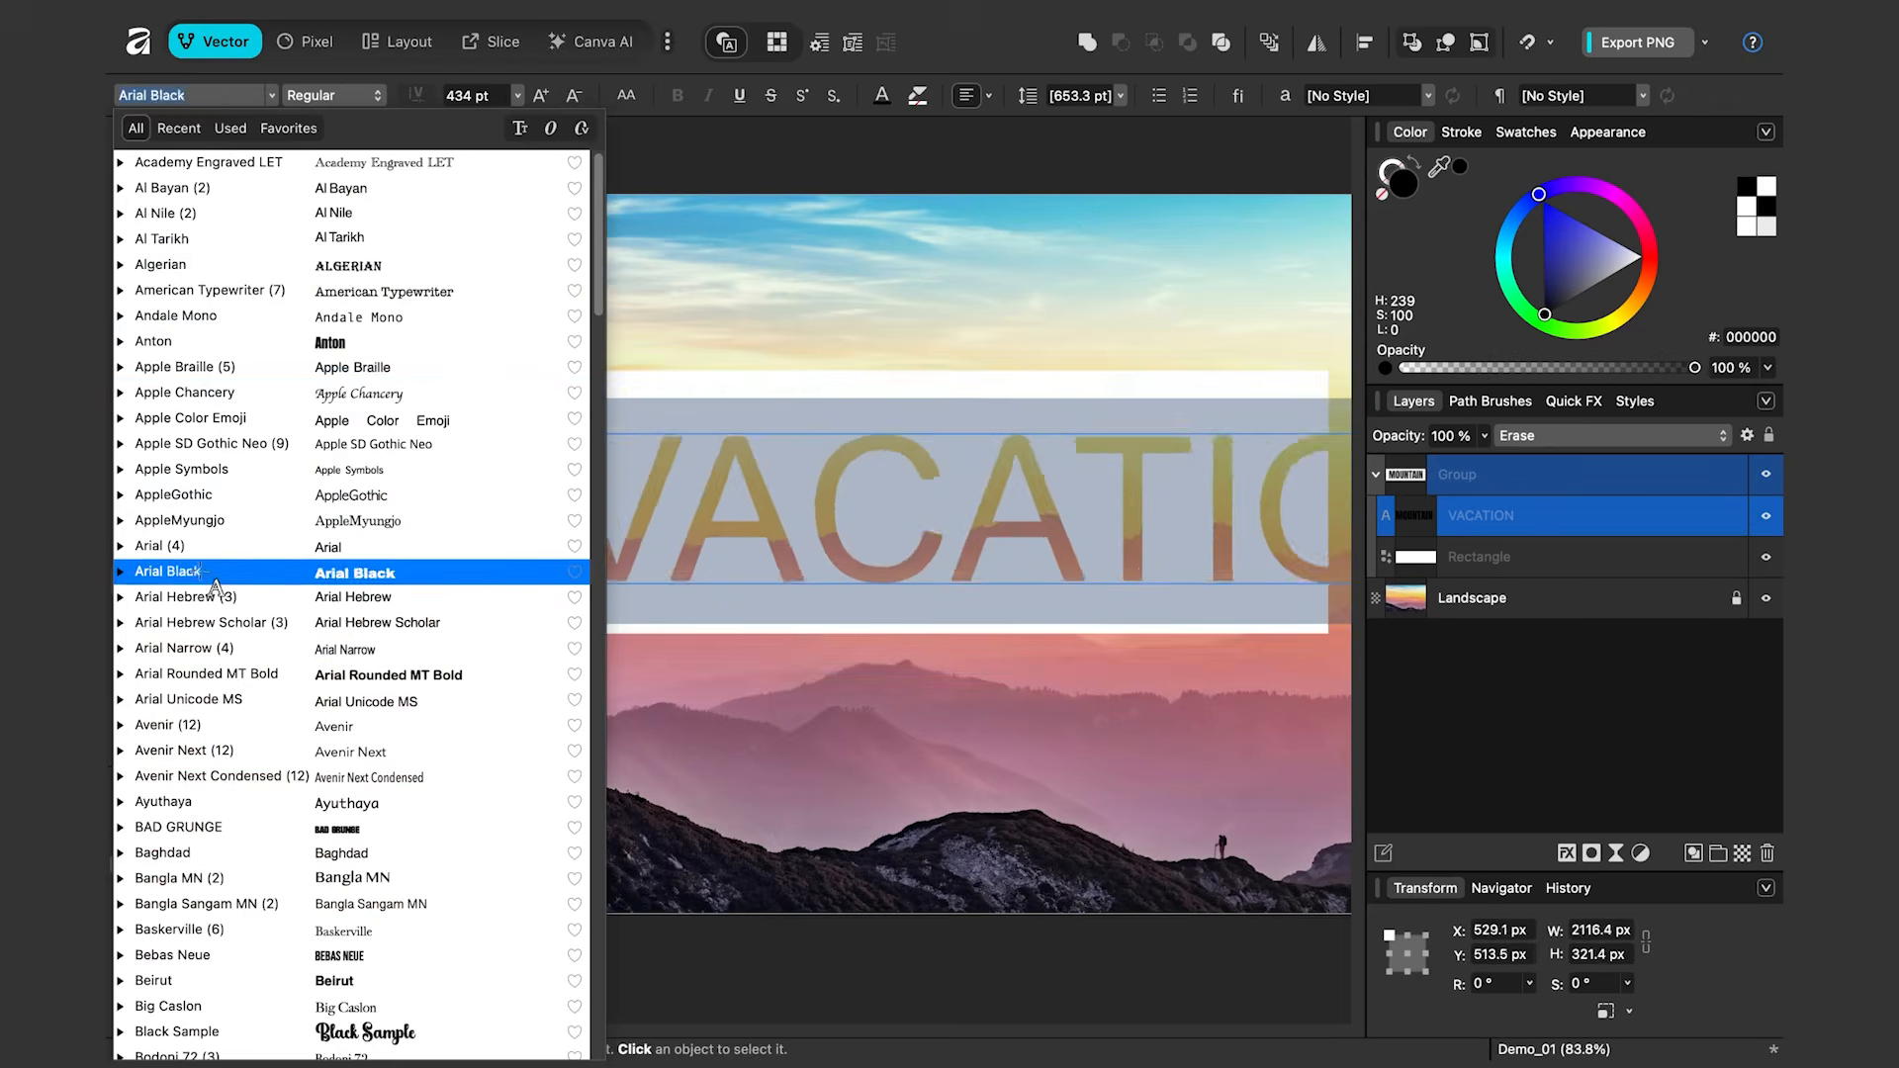
click(941, 28)
click(127, 149)
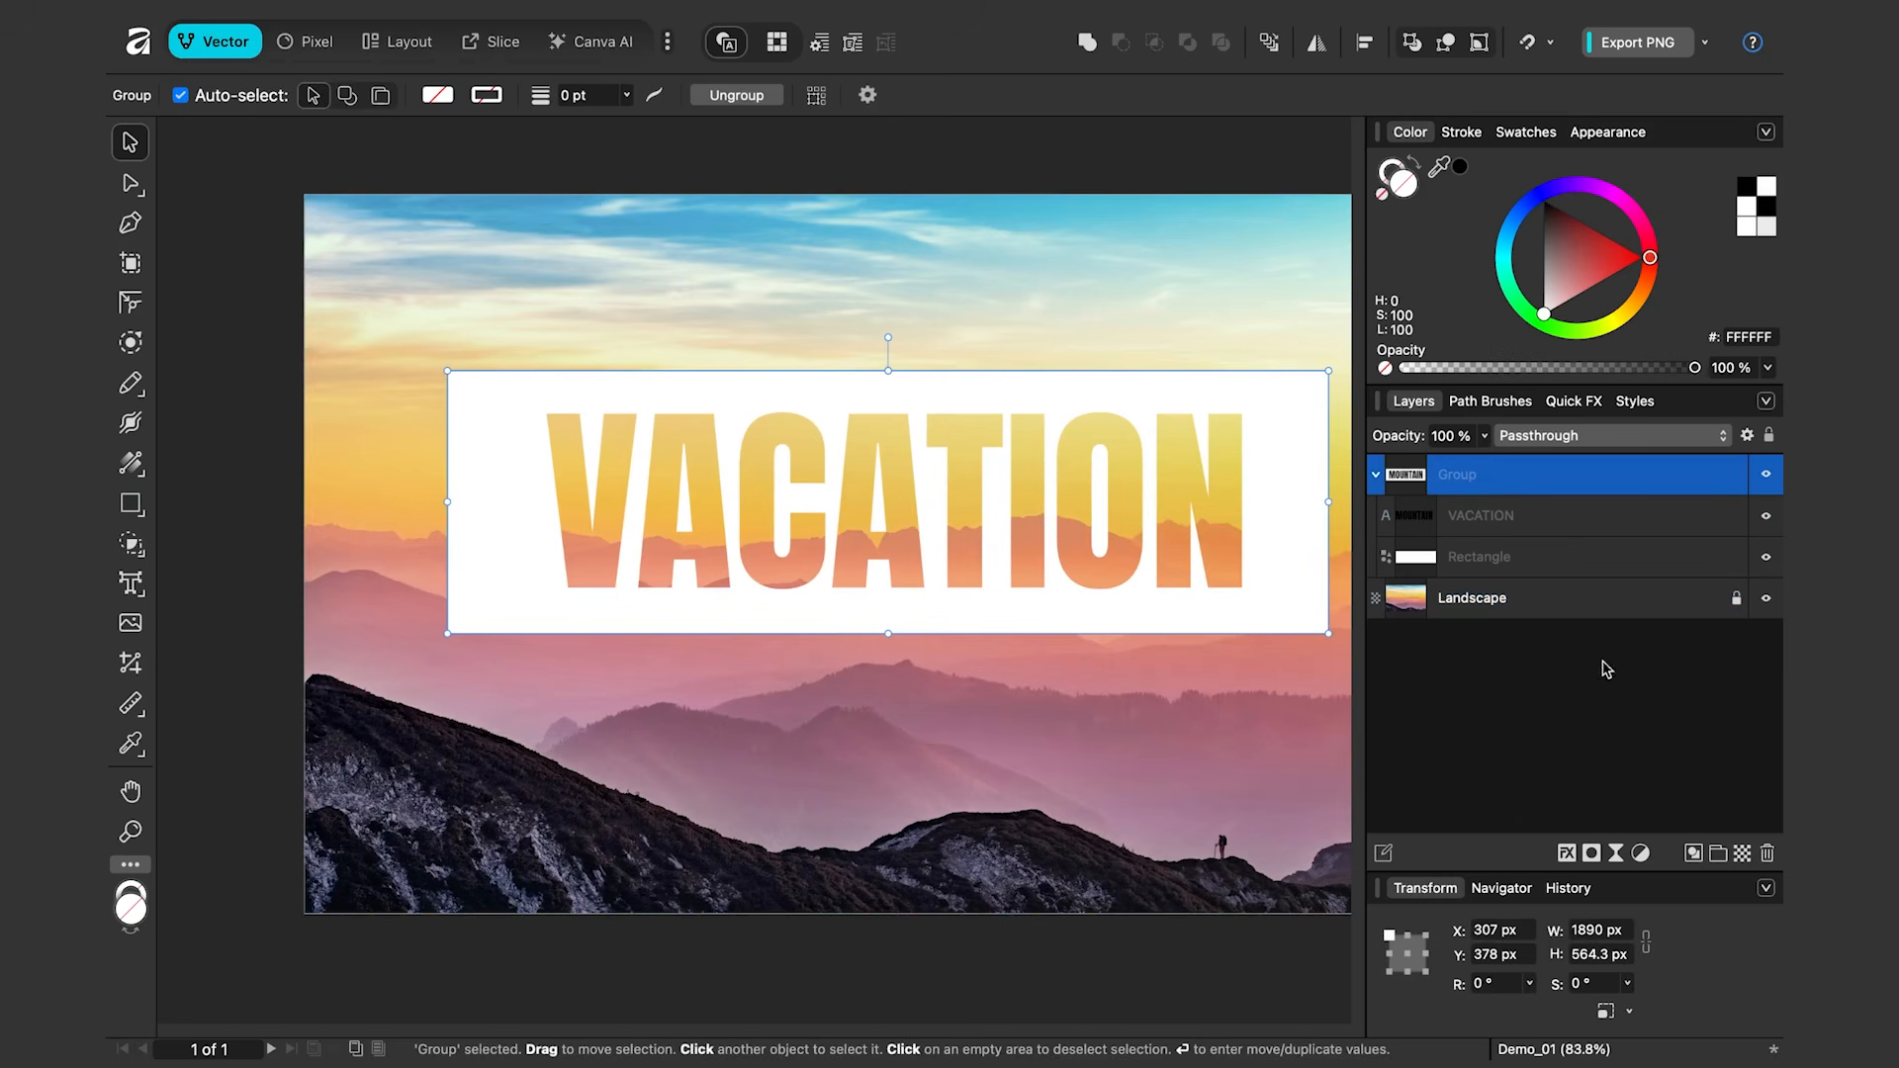
Add an Outer Shadow with 42 px radius and 6% intensity to the VACATION group, and deselect everything
click(1568, 853)
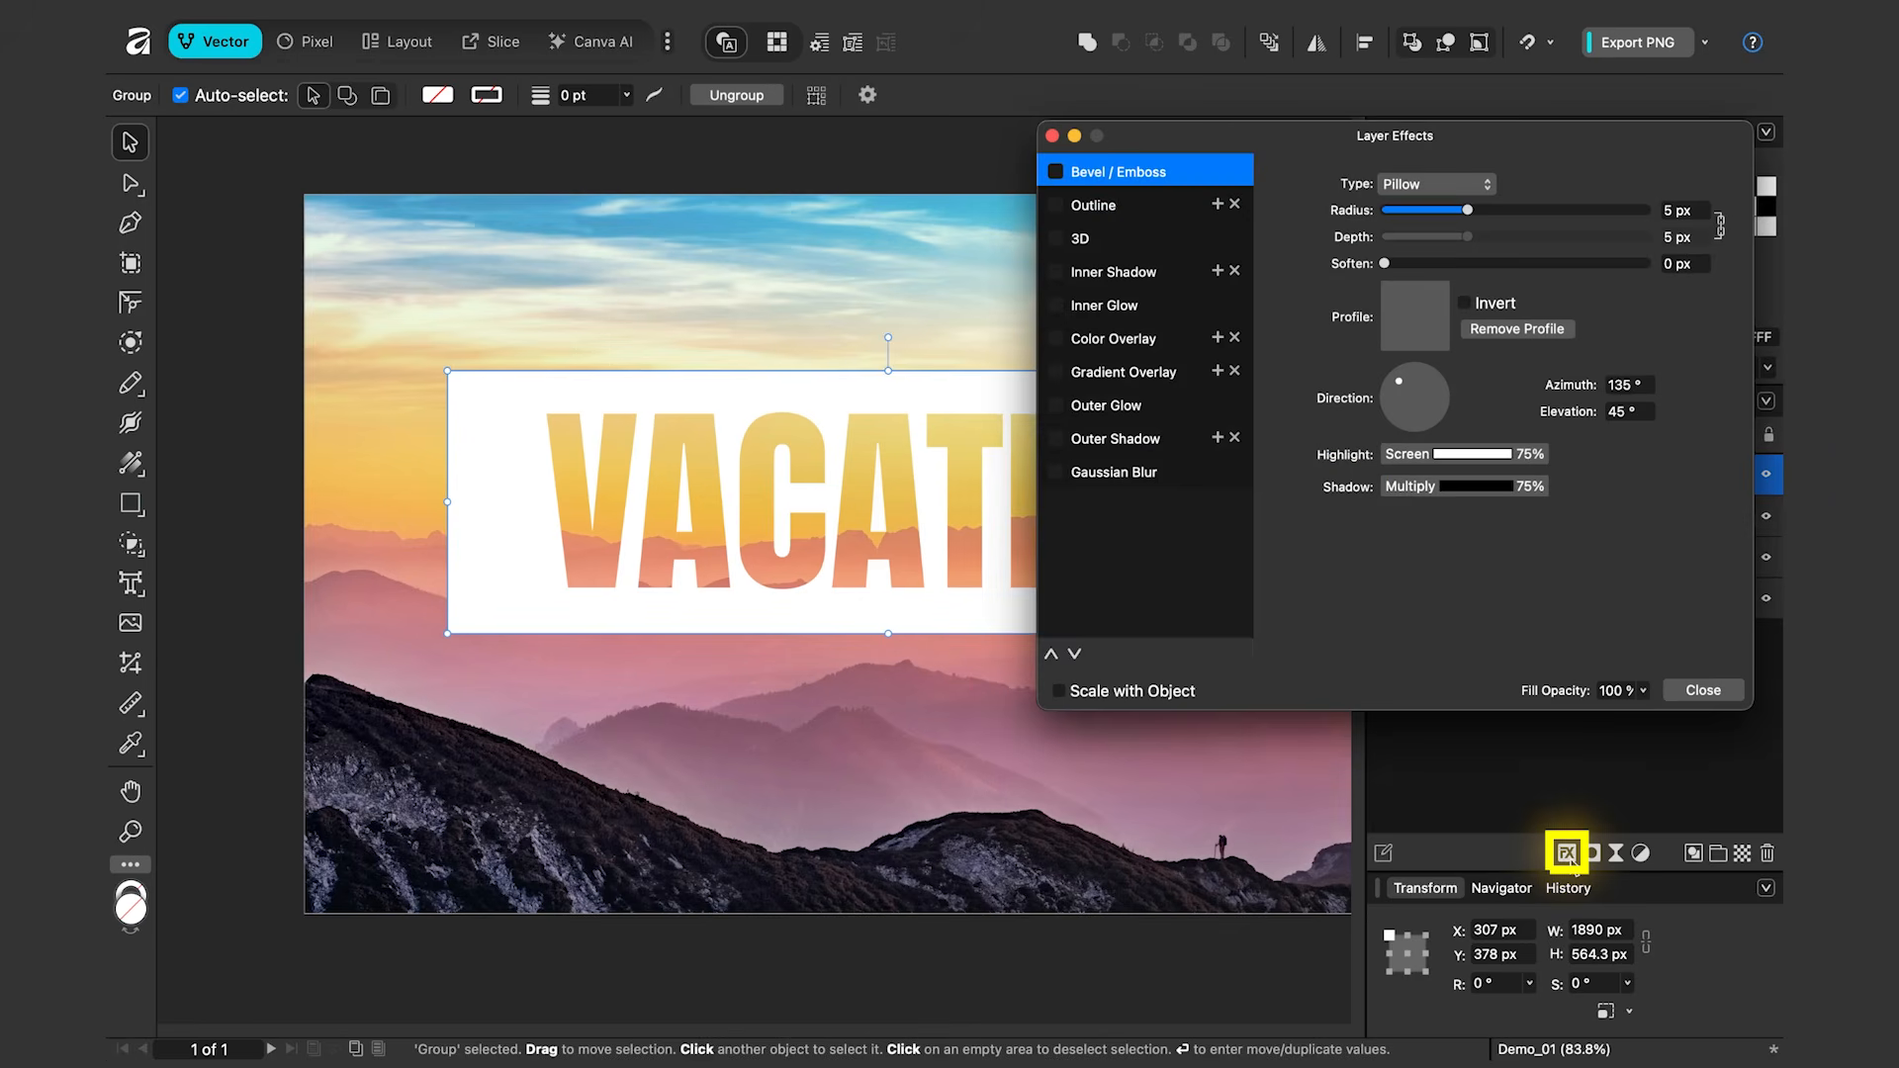
click(1057, 439)
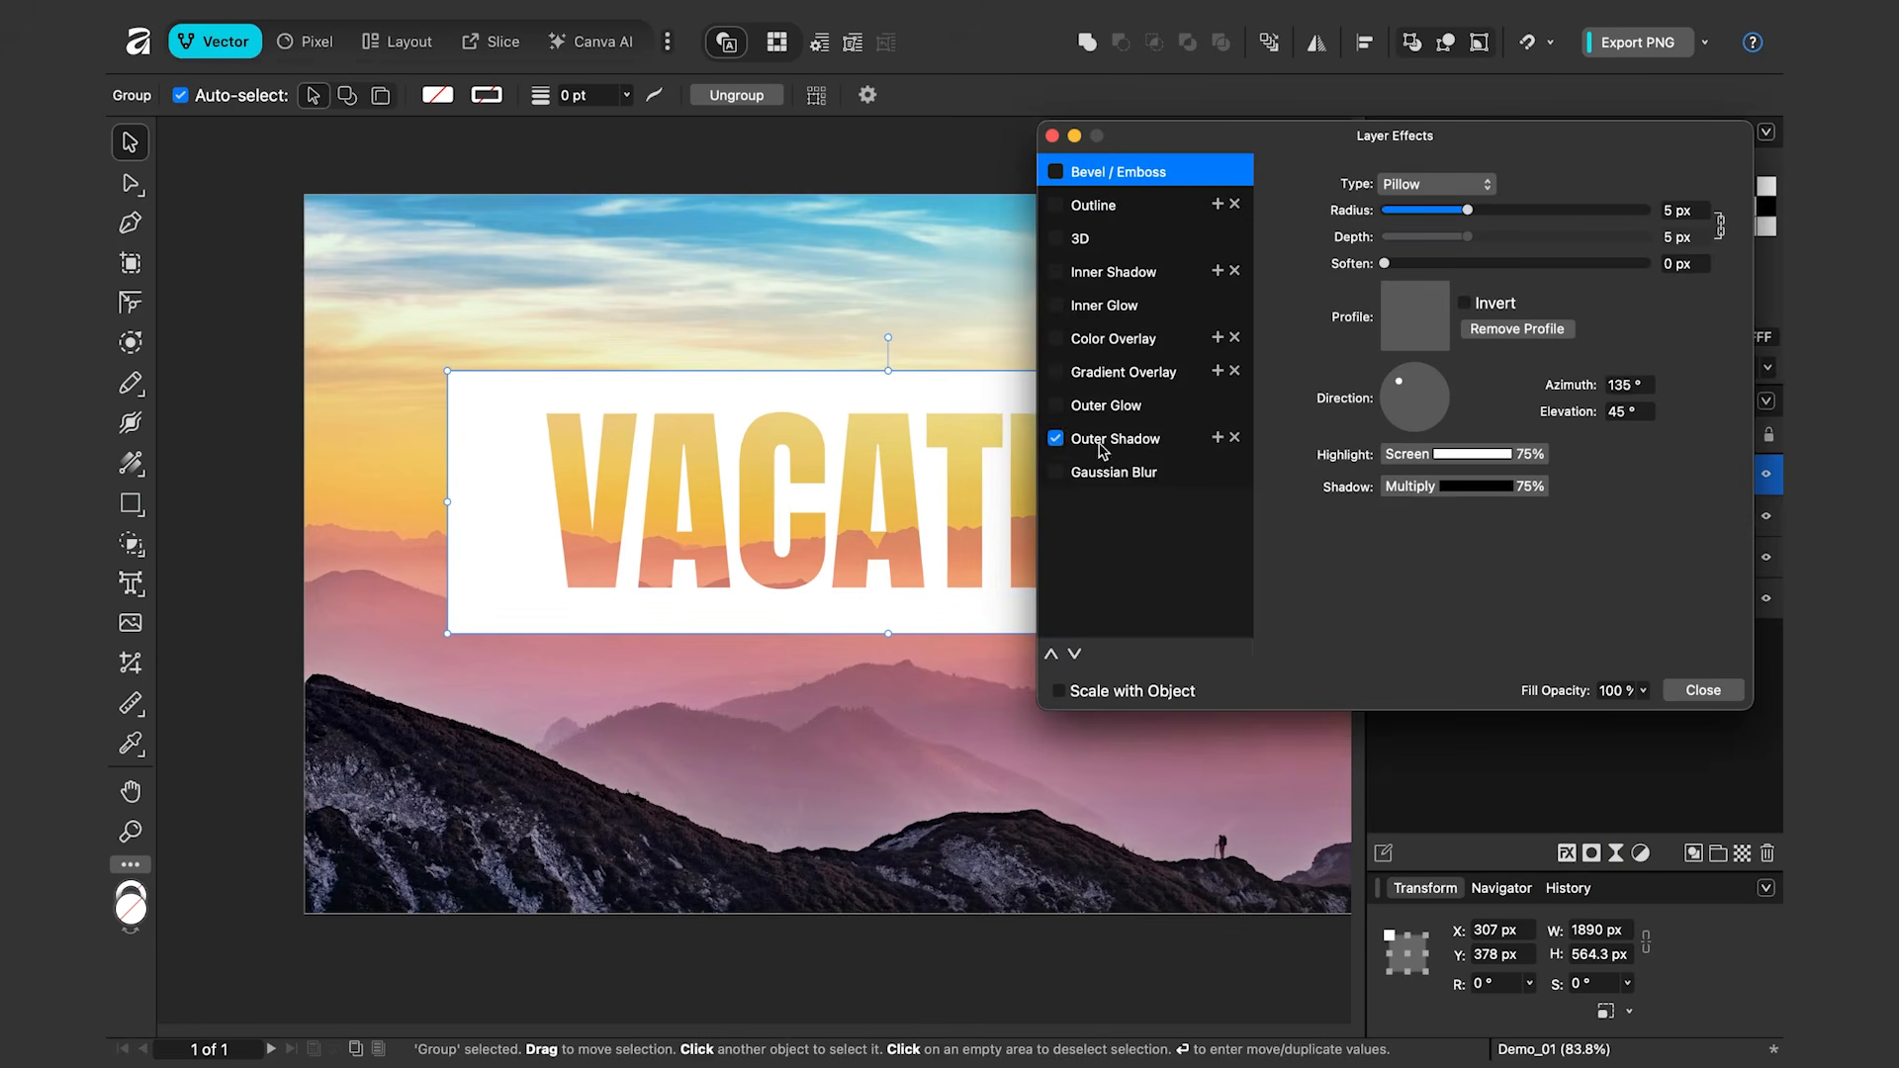
drag(1393, 241, 1592, 237)
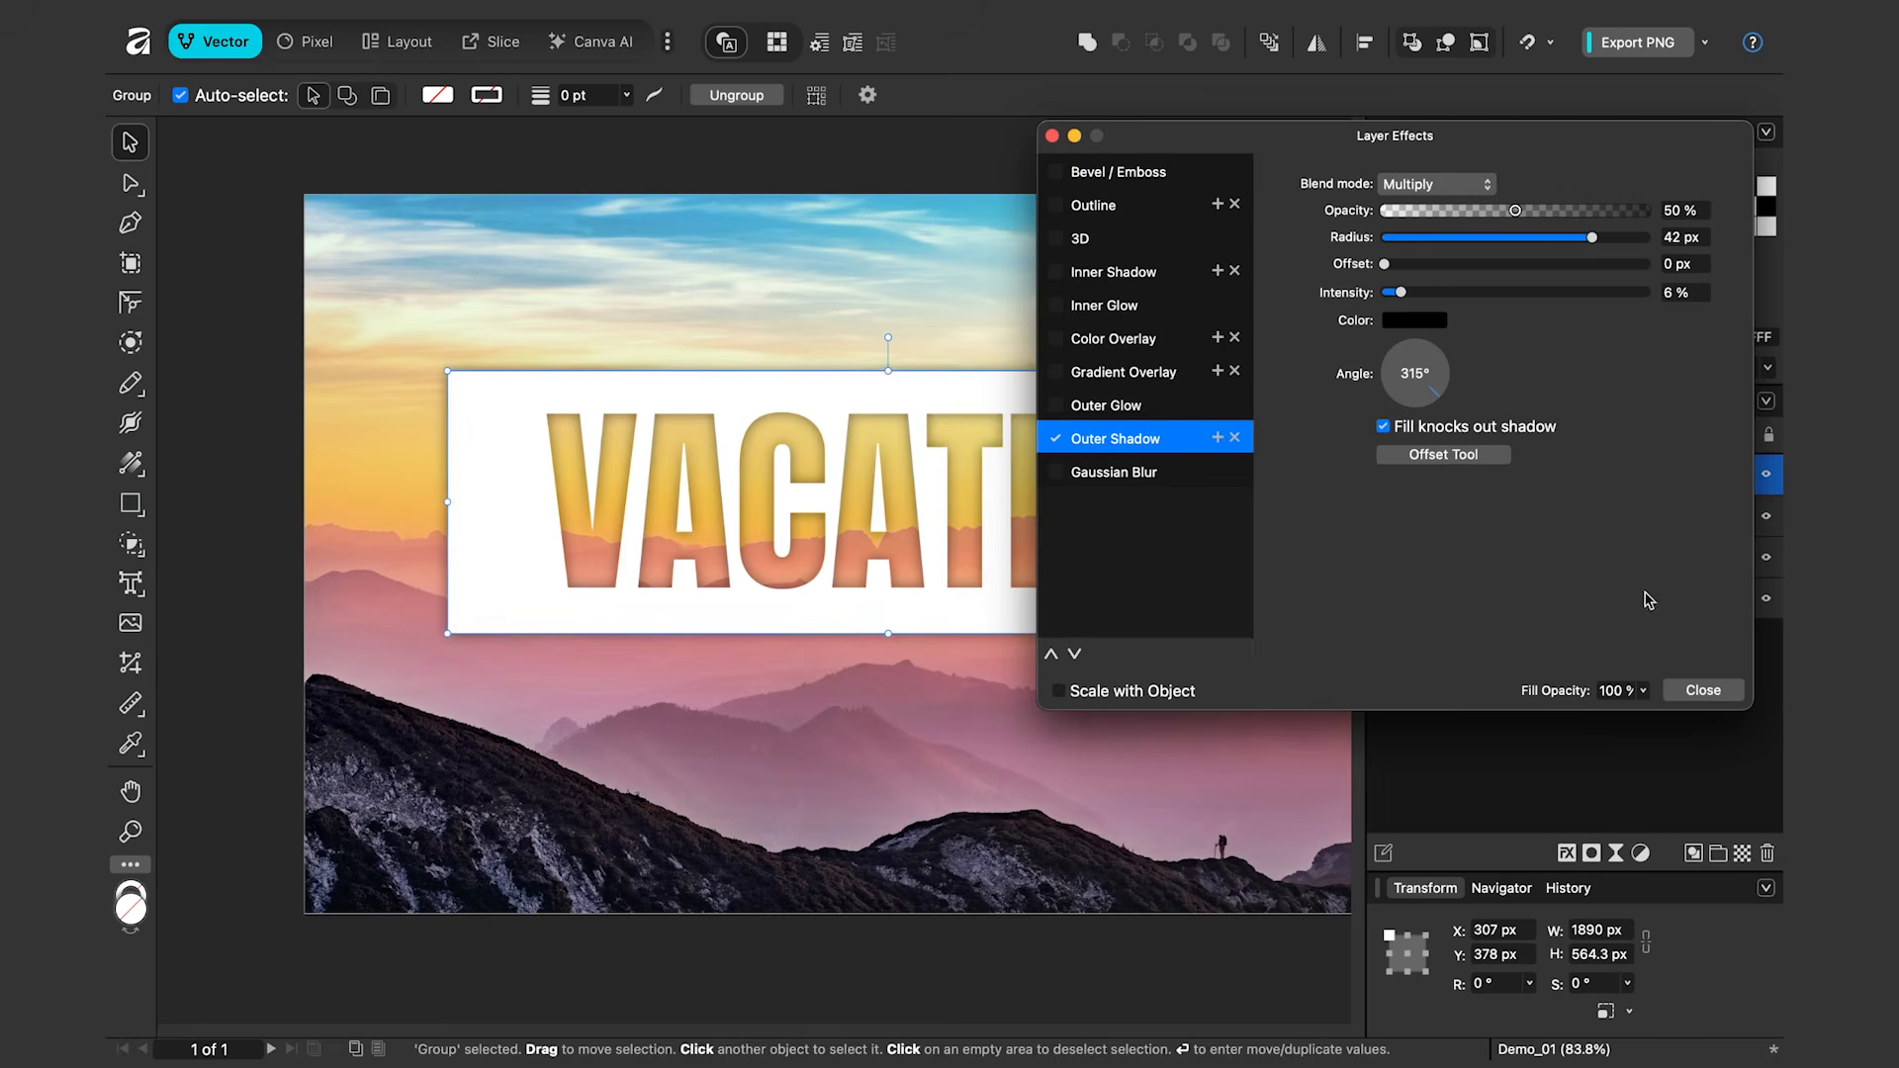
click(1703, 691)
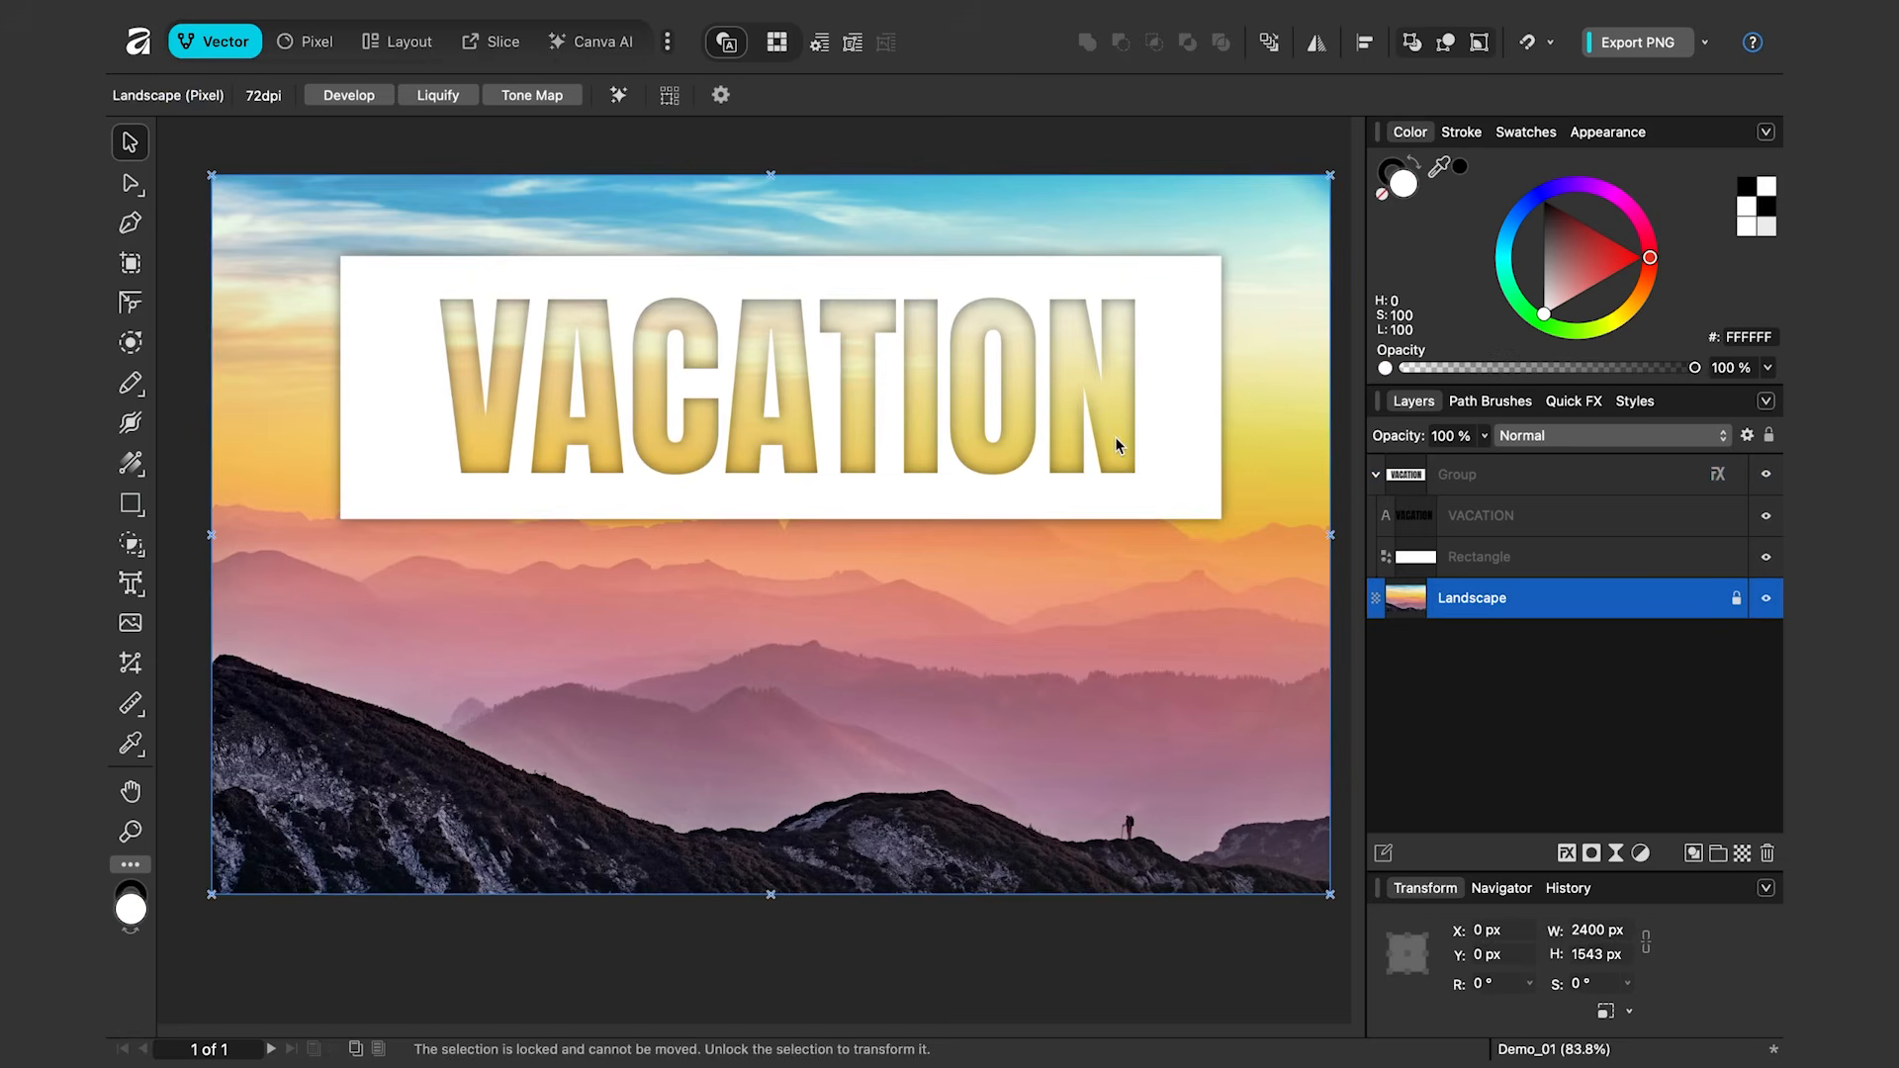
click(200, 162)
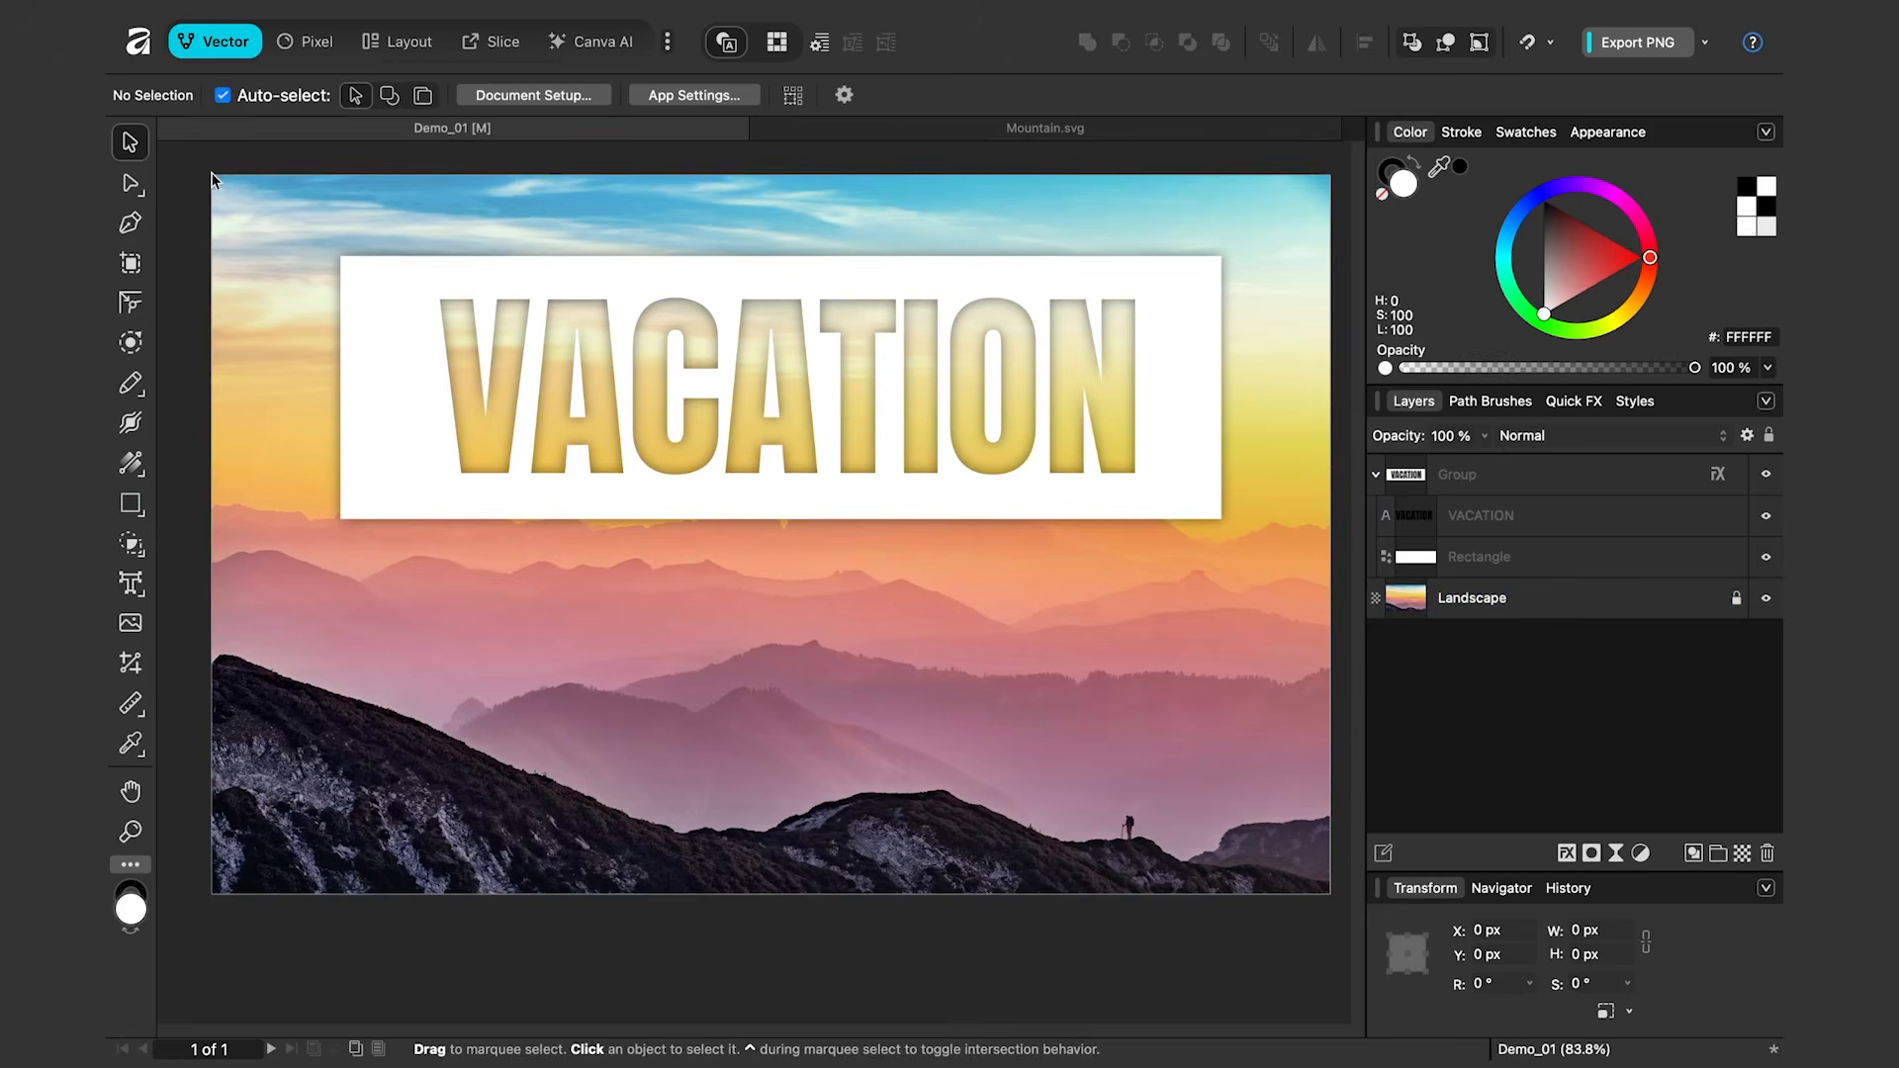
Copy the mountain logo from Mountain.svg into Demo_01 and place it below the banner at about X 271, Y 713 px
click(1045, 128)
key(super+v)
scroll(848, 488, down, 2)
drag(1200, 305, 621, 538)
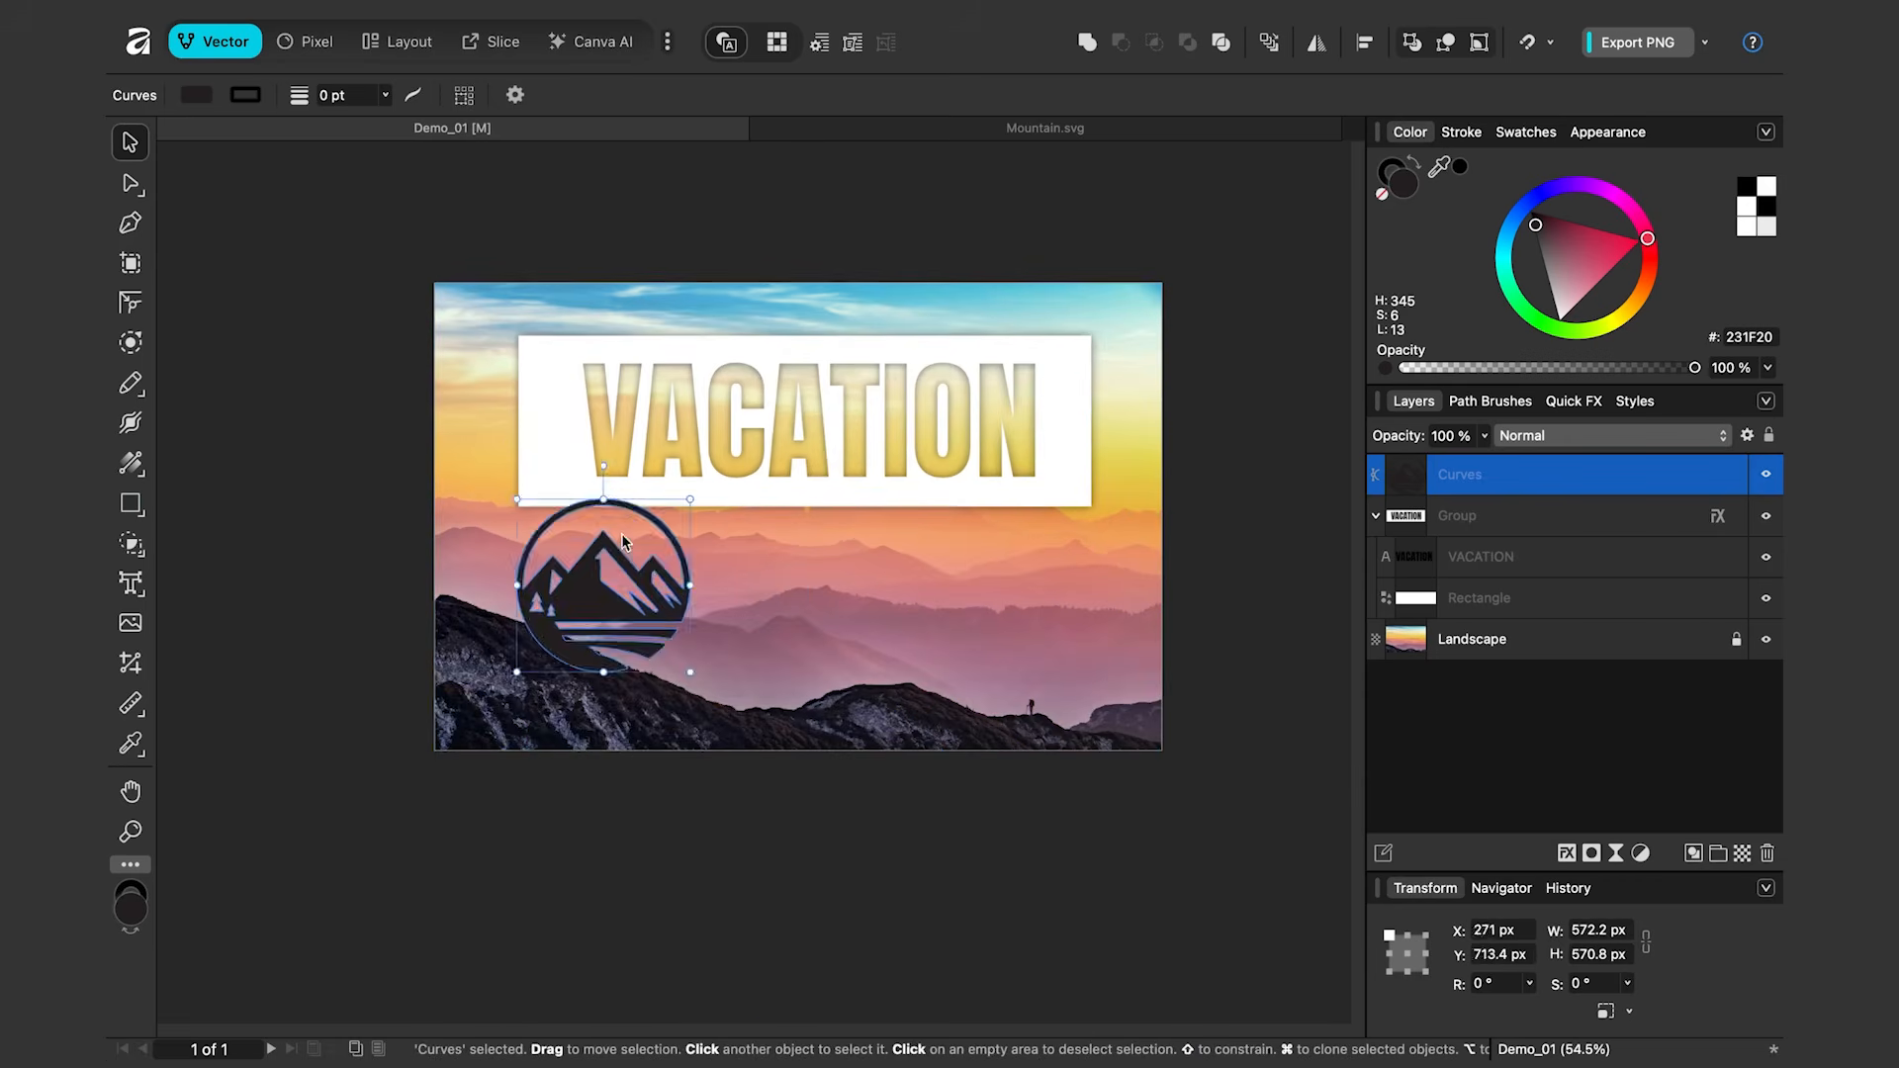
Shift the VACATION text to the right and widen the white rectangle leftwards to about 2103 px
scroll(633, 514, up, 2)
click(932, 397)
click(925, 401)
drag(947, 400, 977, 395)
click(530, 386)
drag(472, 391, 386, 392)
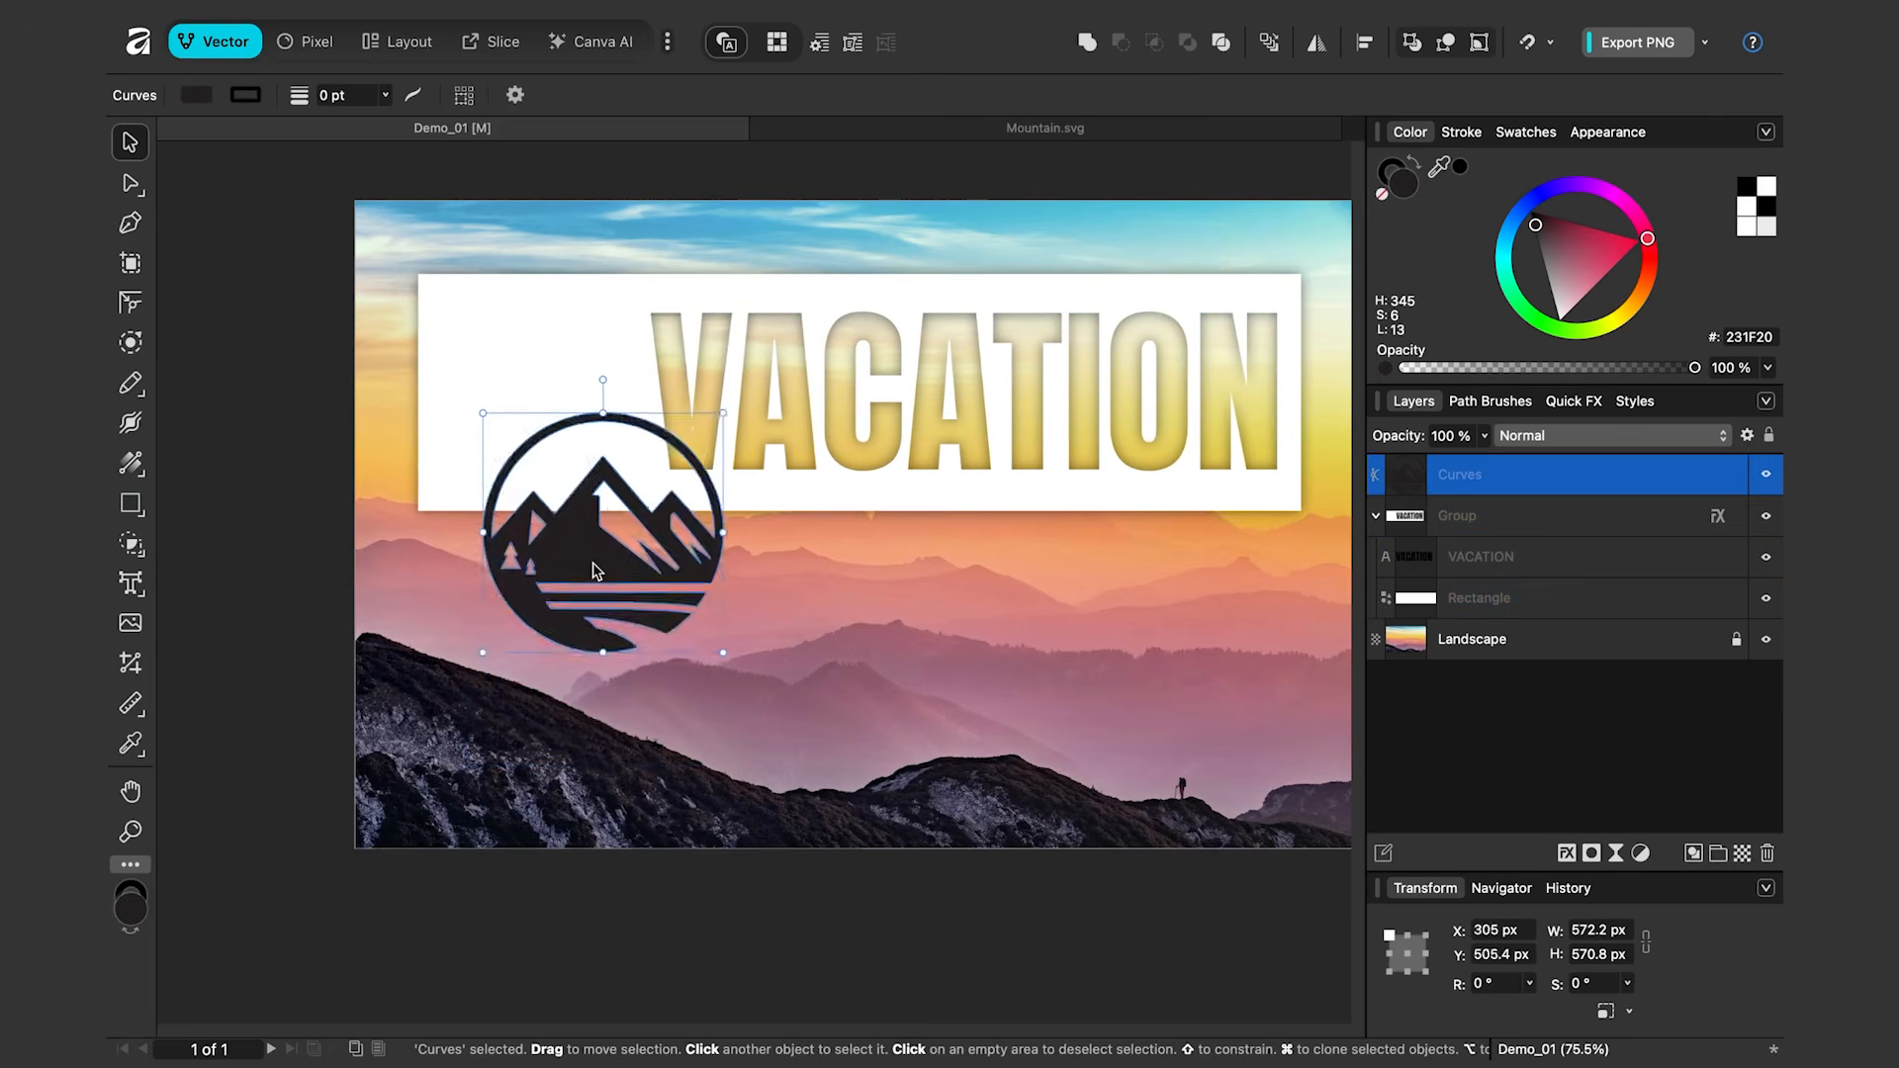
Scale the logo to about 459 px wide and place it beside VACATION on the rectangle, at about X 194, Y 226 px
drag(594, 571, 550, 433)
drag(679, 276, 610, 302)
drag(583, 425, 581, 398)
Rename the logo's Curves layer as Mountain
double_click(1504, 474)
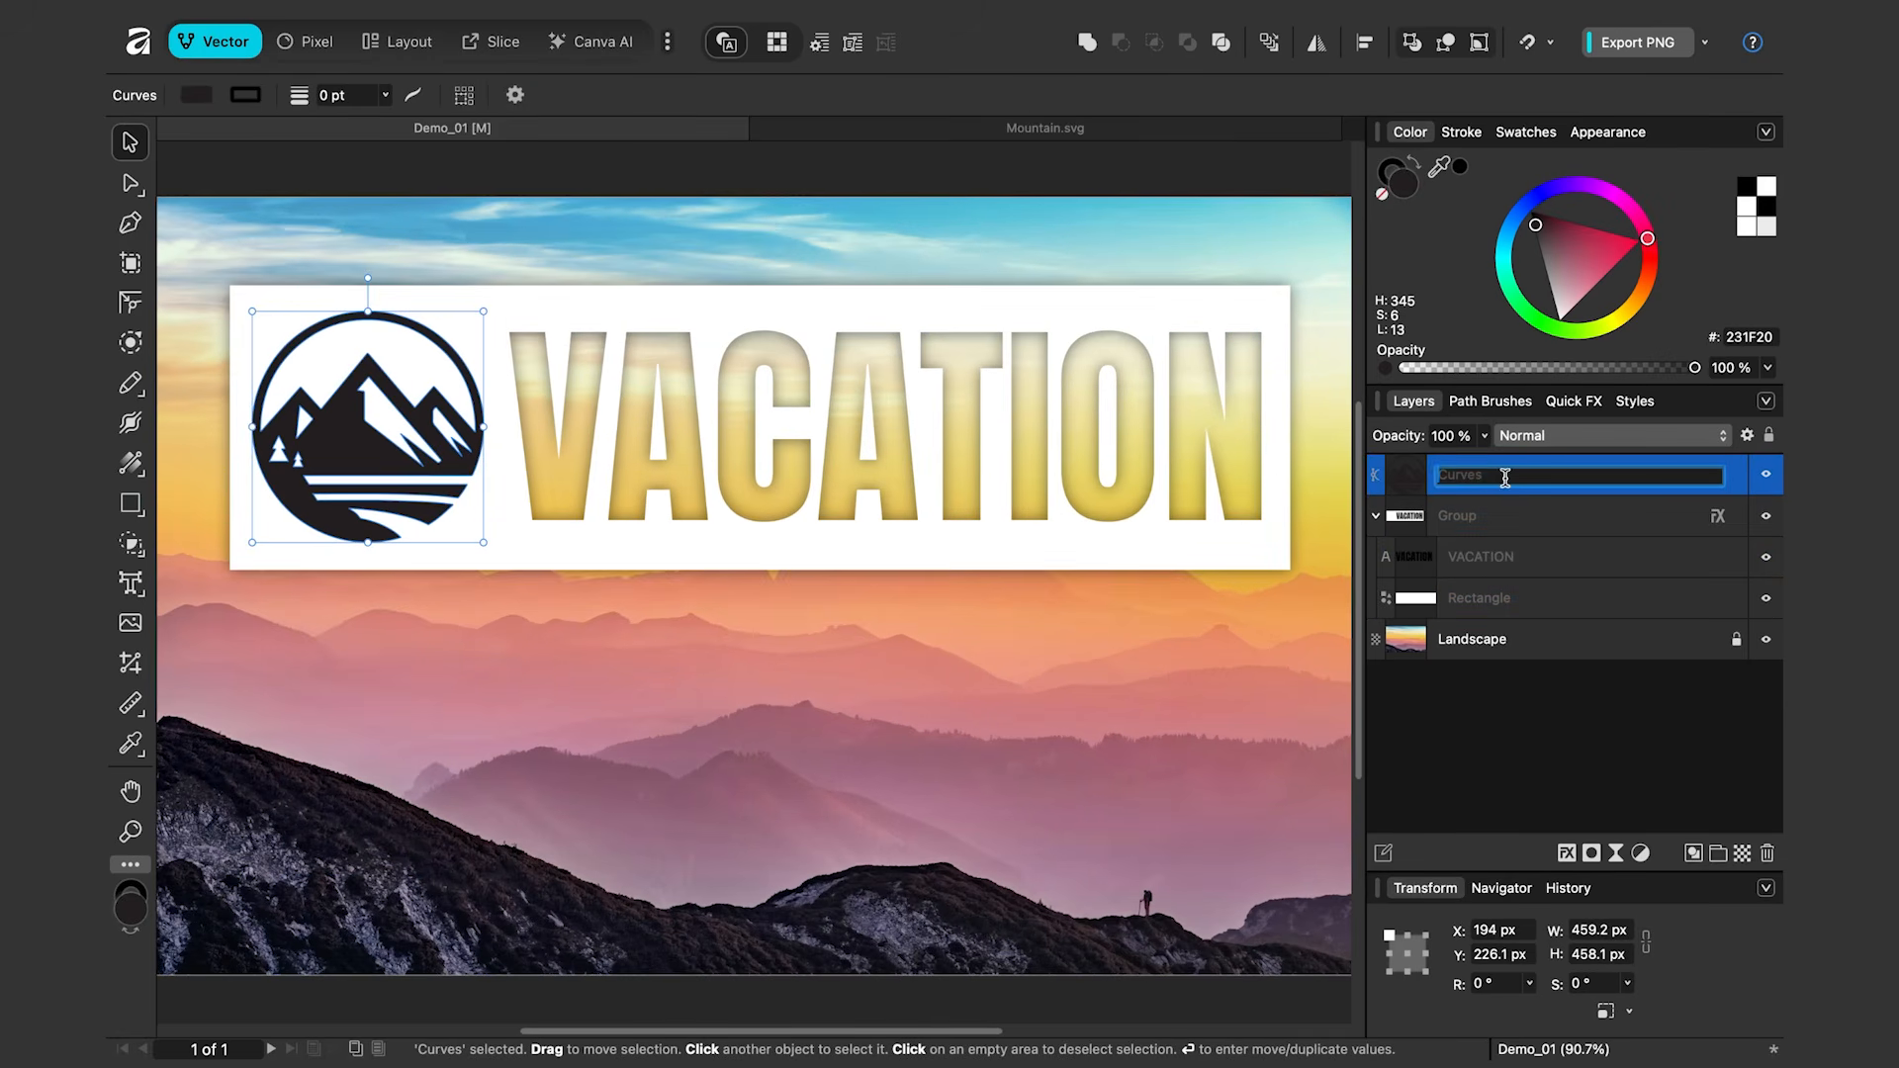
text(Mountain)
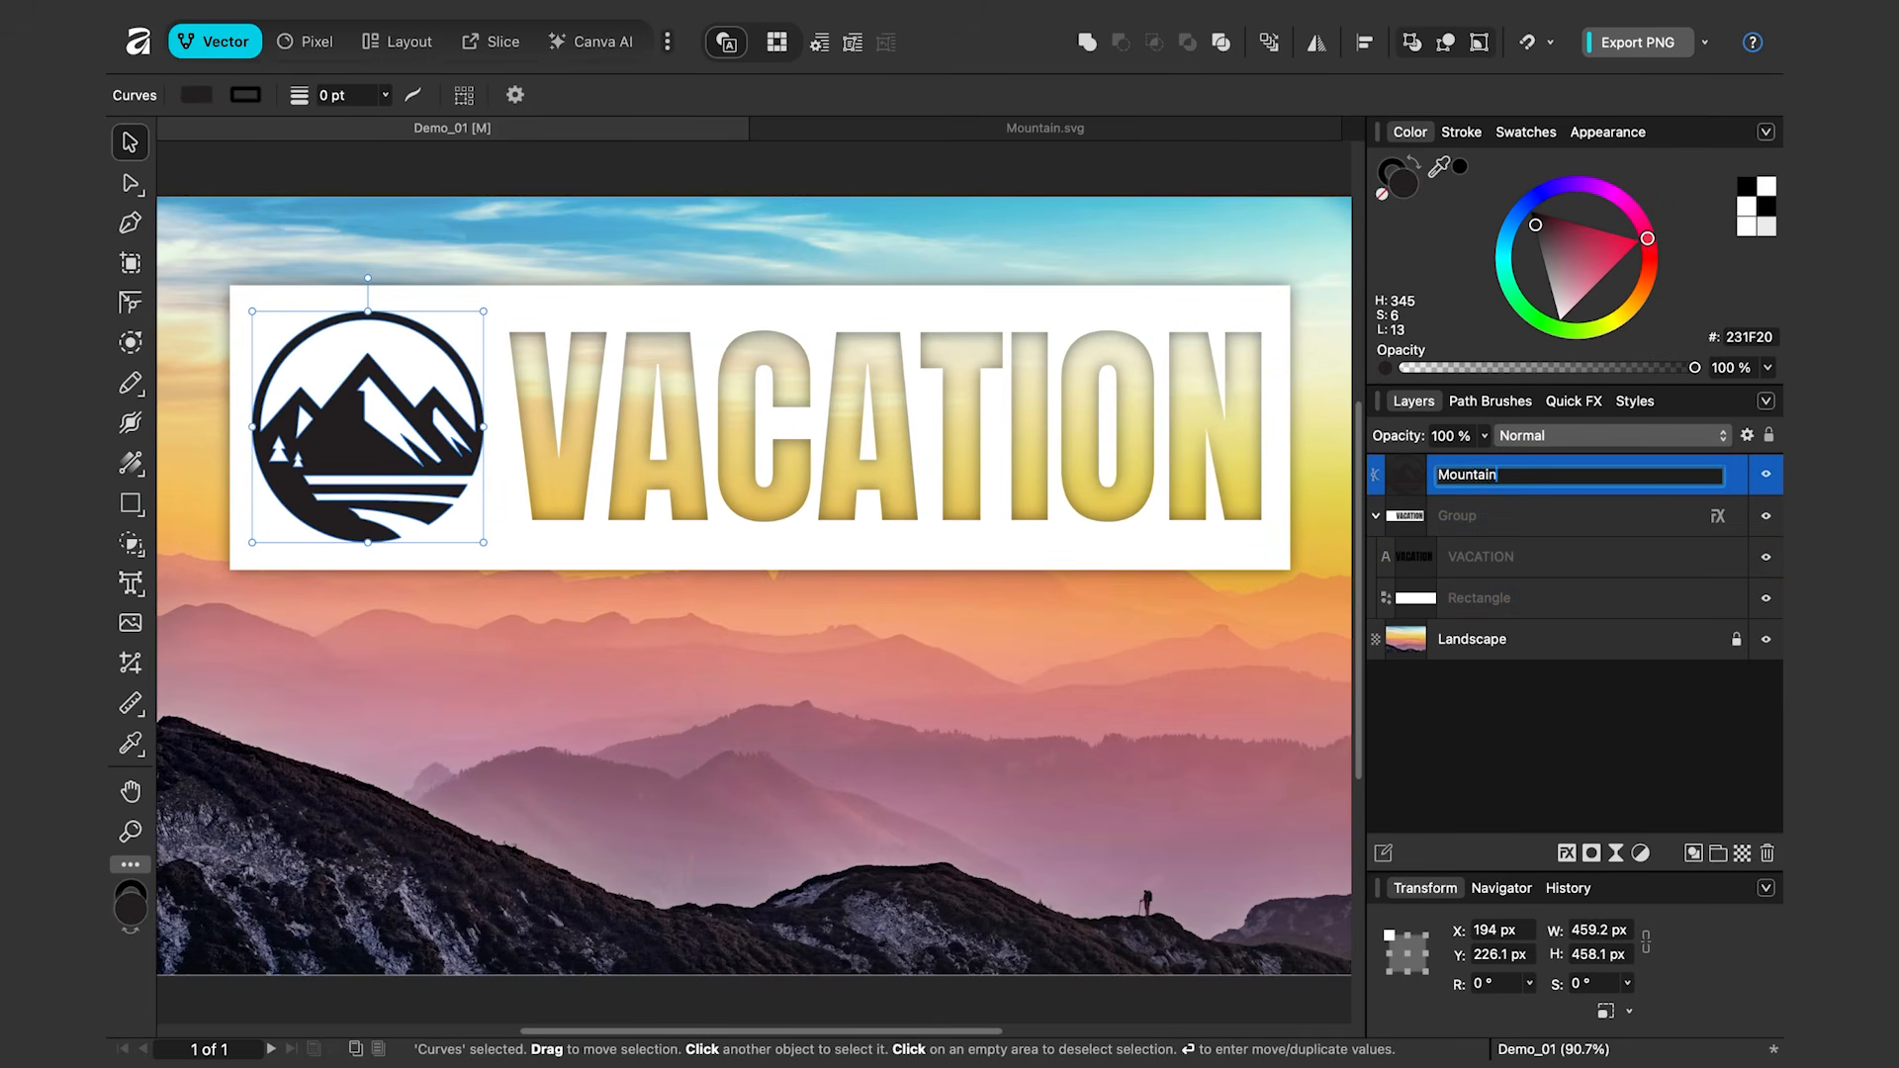
key(Return)
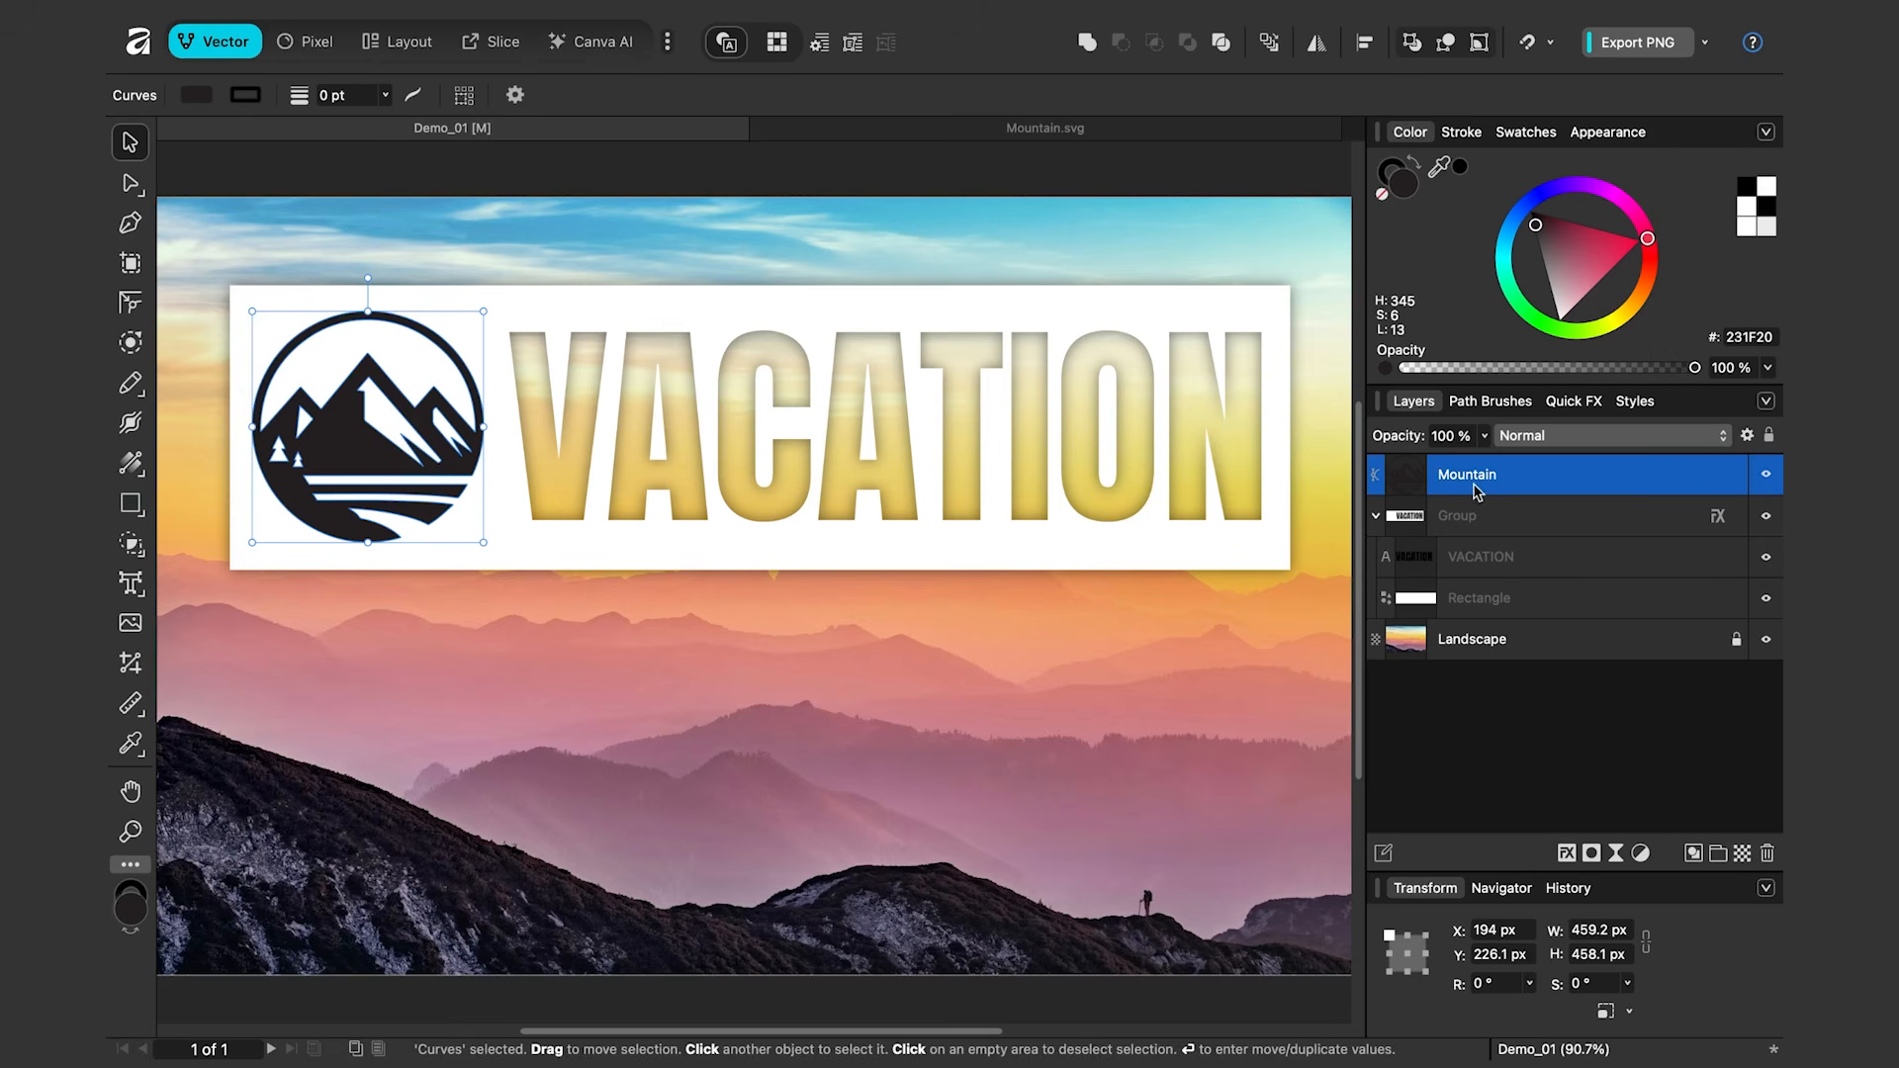
Move the Mountain layer into the group above VACATION and set its blend mode to Erase
drag(1460, 483, 1476, 522)
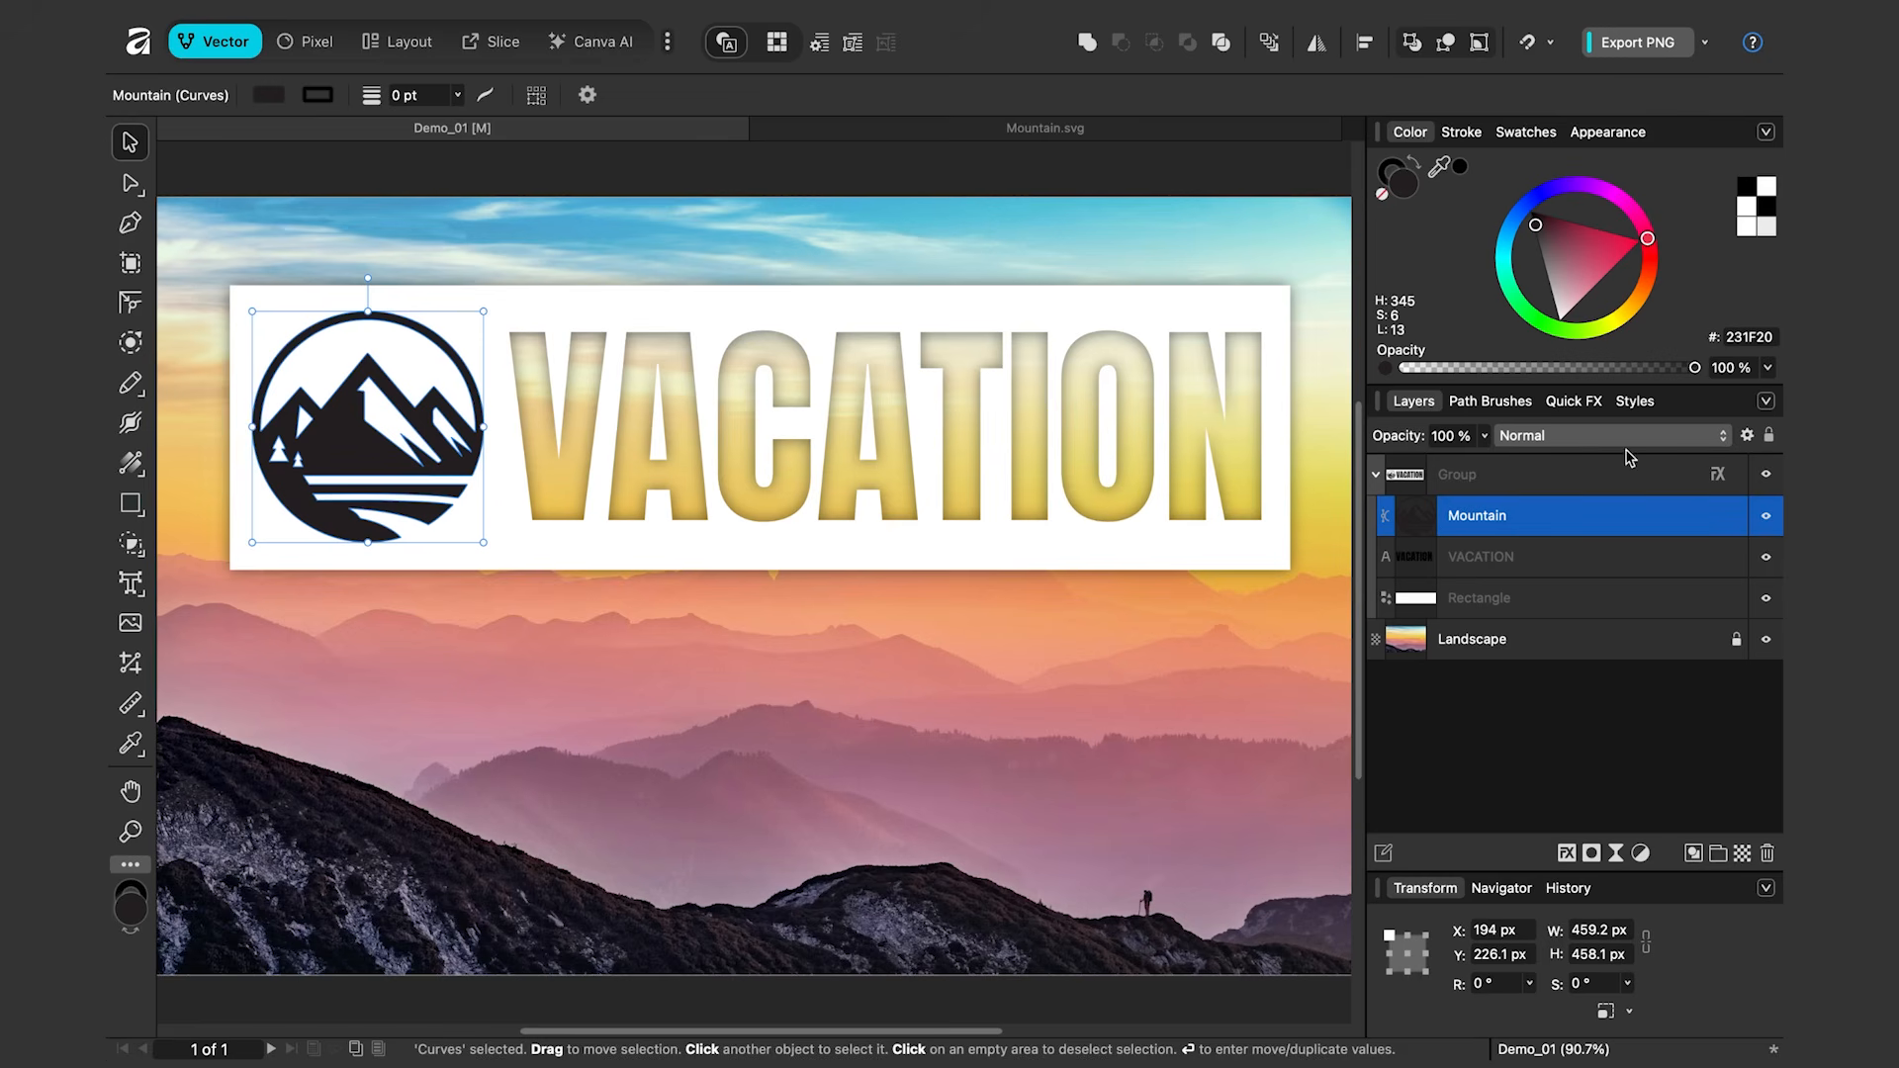
click(1594, 445)
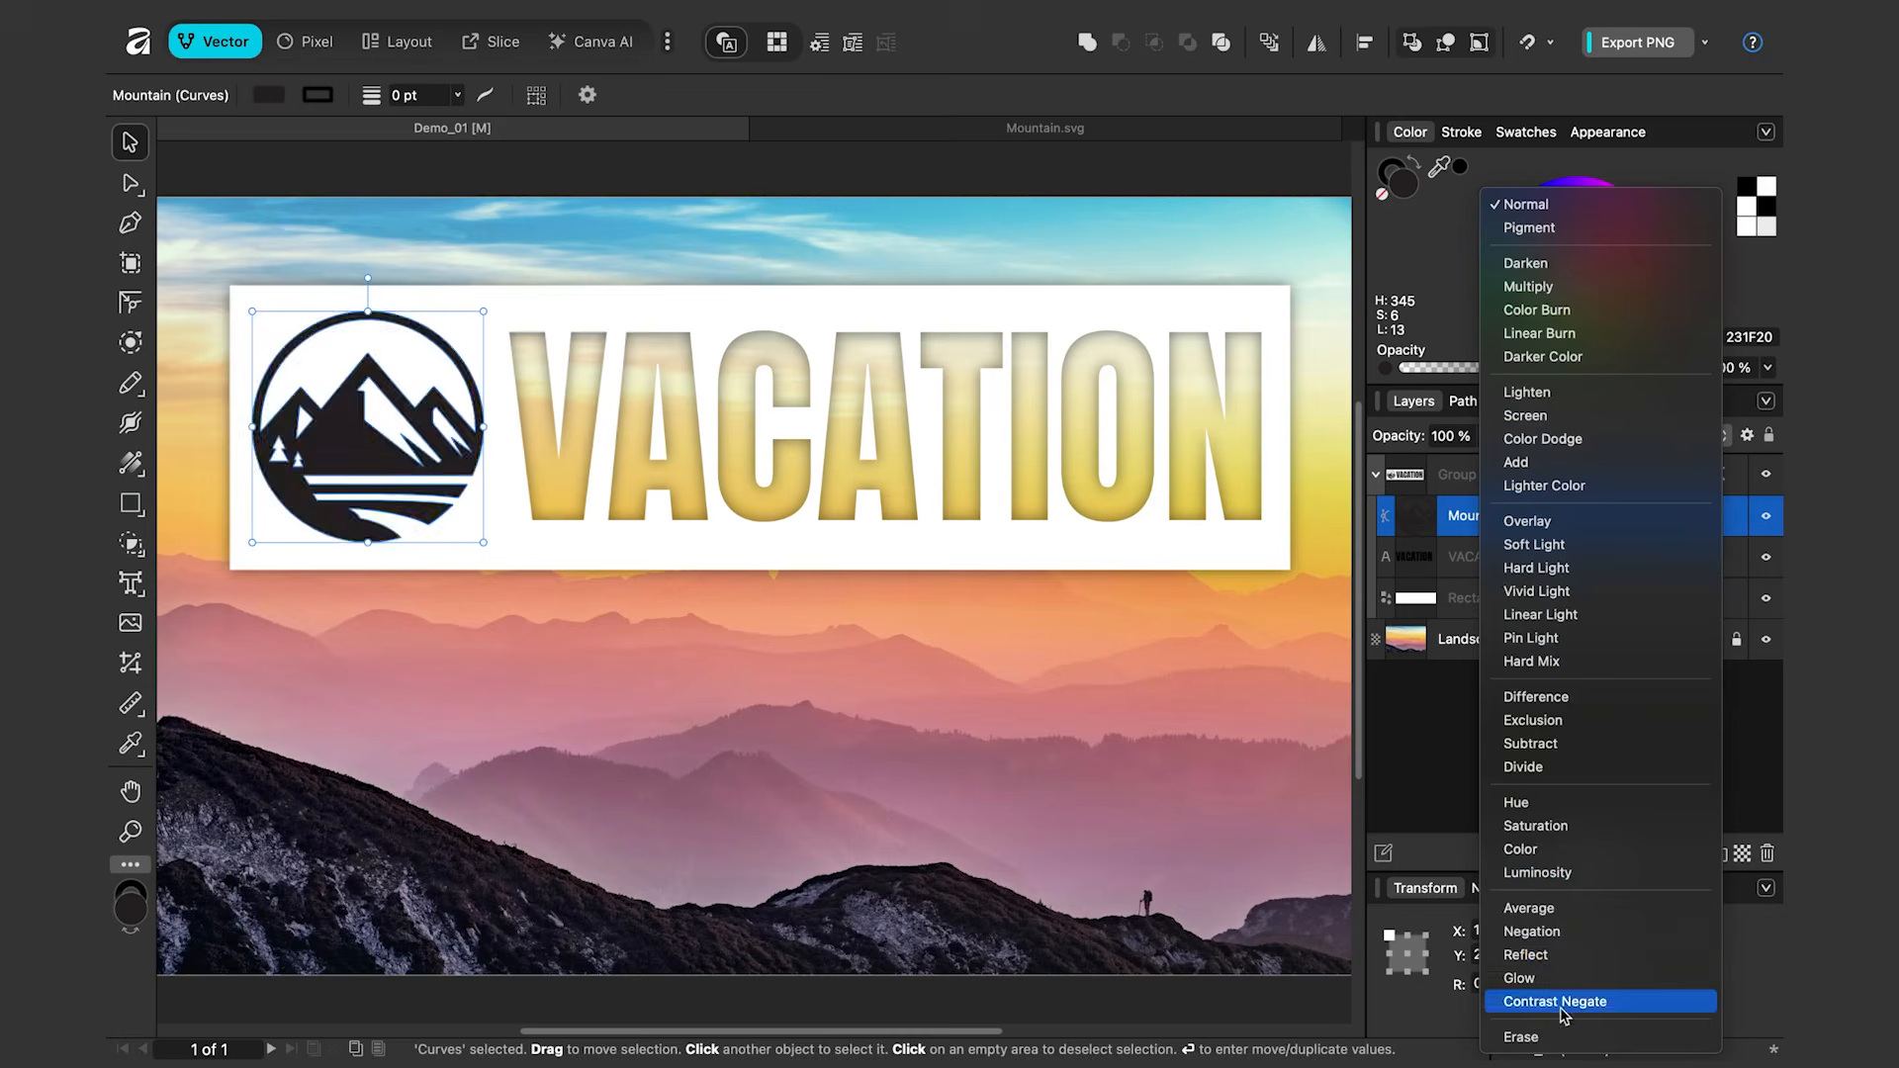
click(1520, 1036)
click(1167, 803)
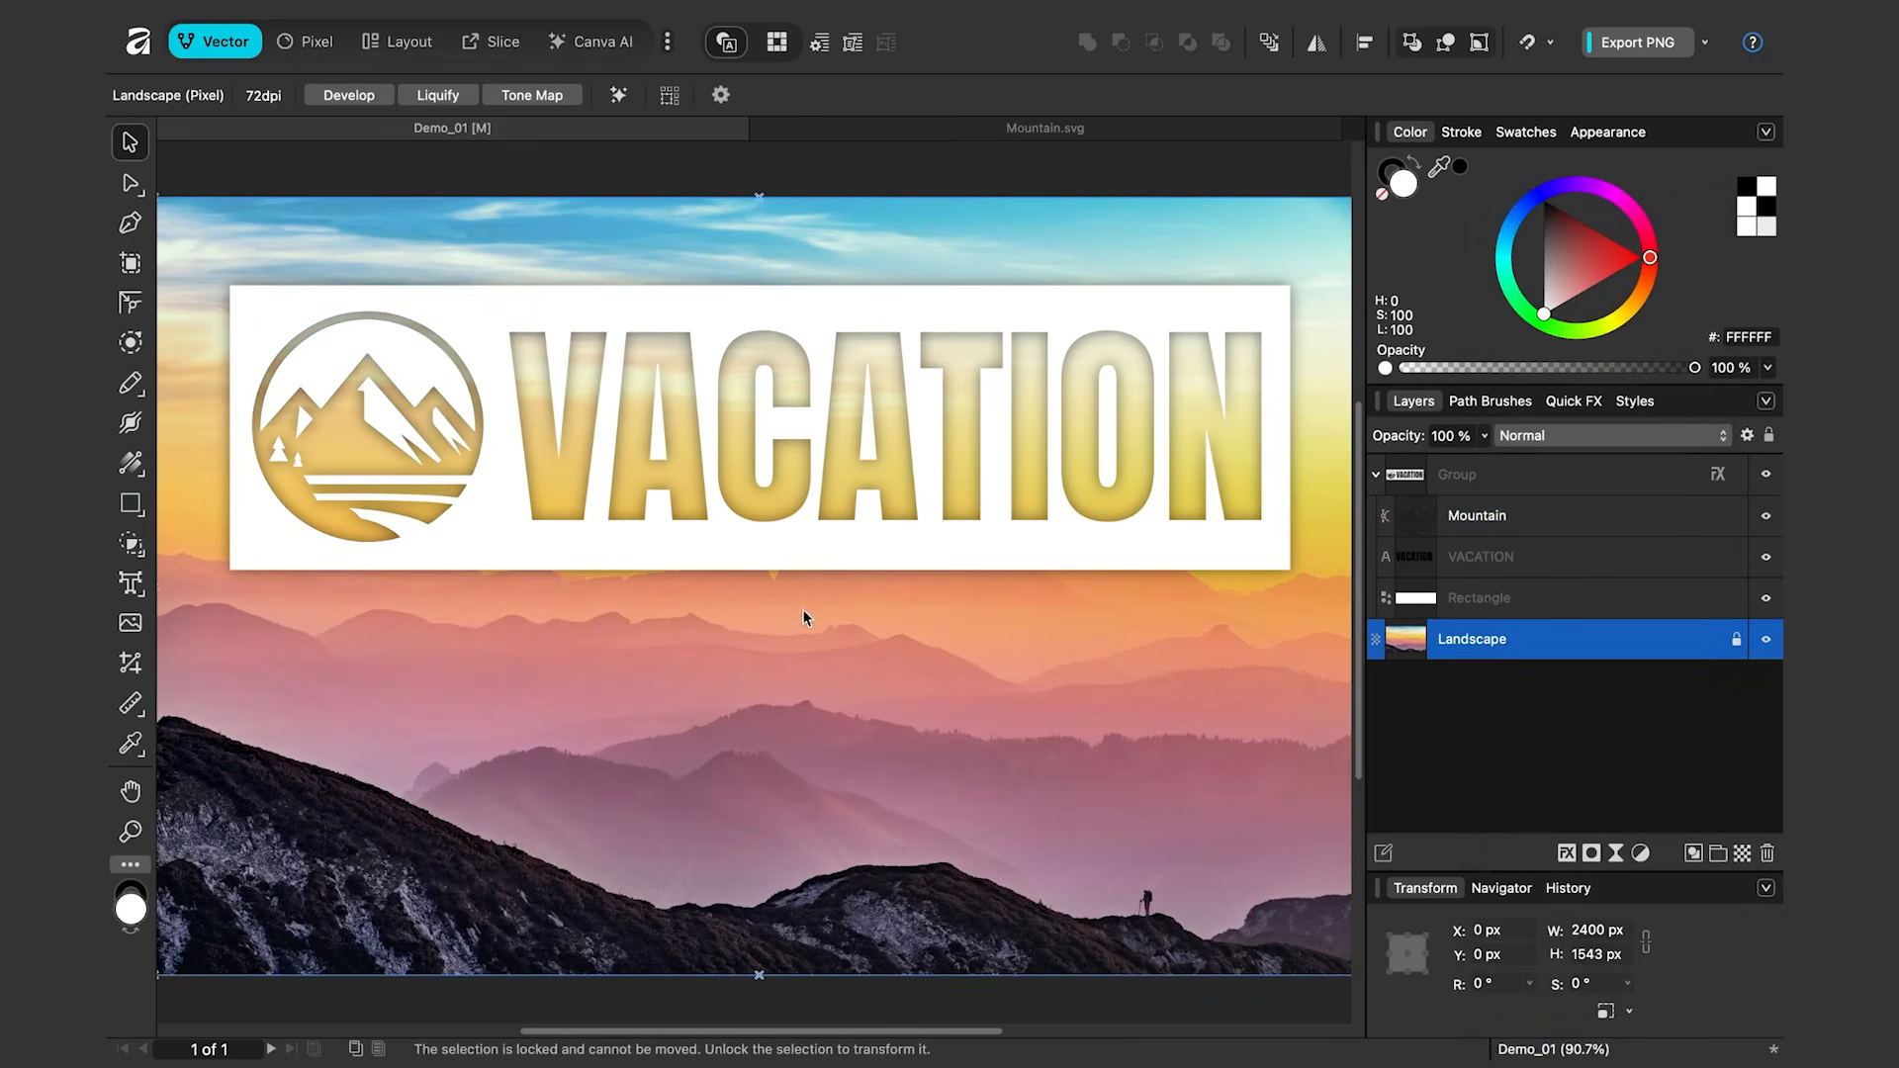
Move the whole banner group to about X 146, Y 123 px
click(1452, 477)
mouse_move(1002, 410)
mouse_down()
mouse_move(989, 803)
mouse_move(1065, 780)
mouse_move(1063, 549)
mouse_move(997, 380)
mouse_up()
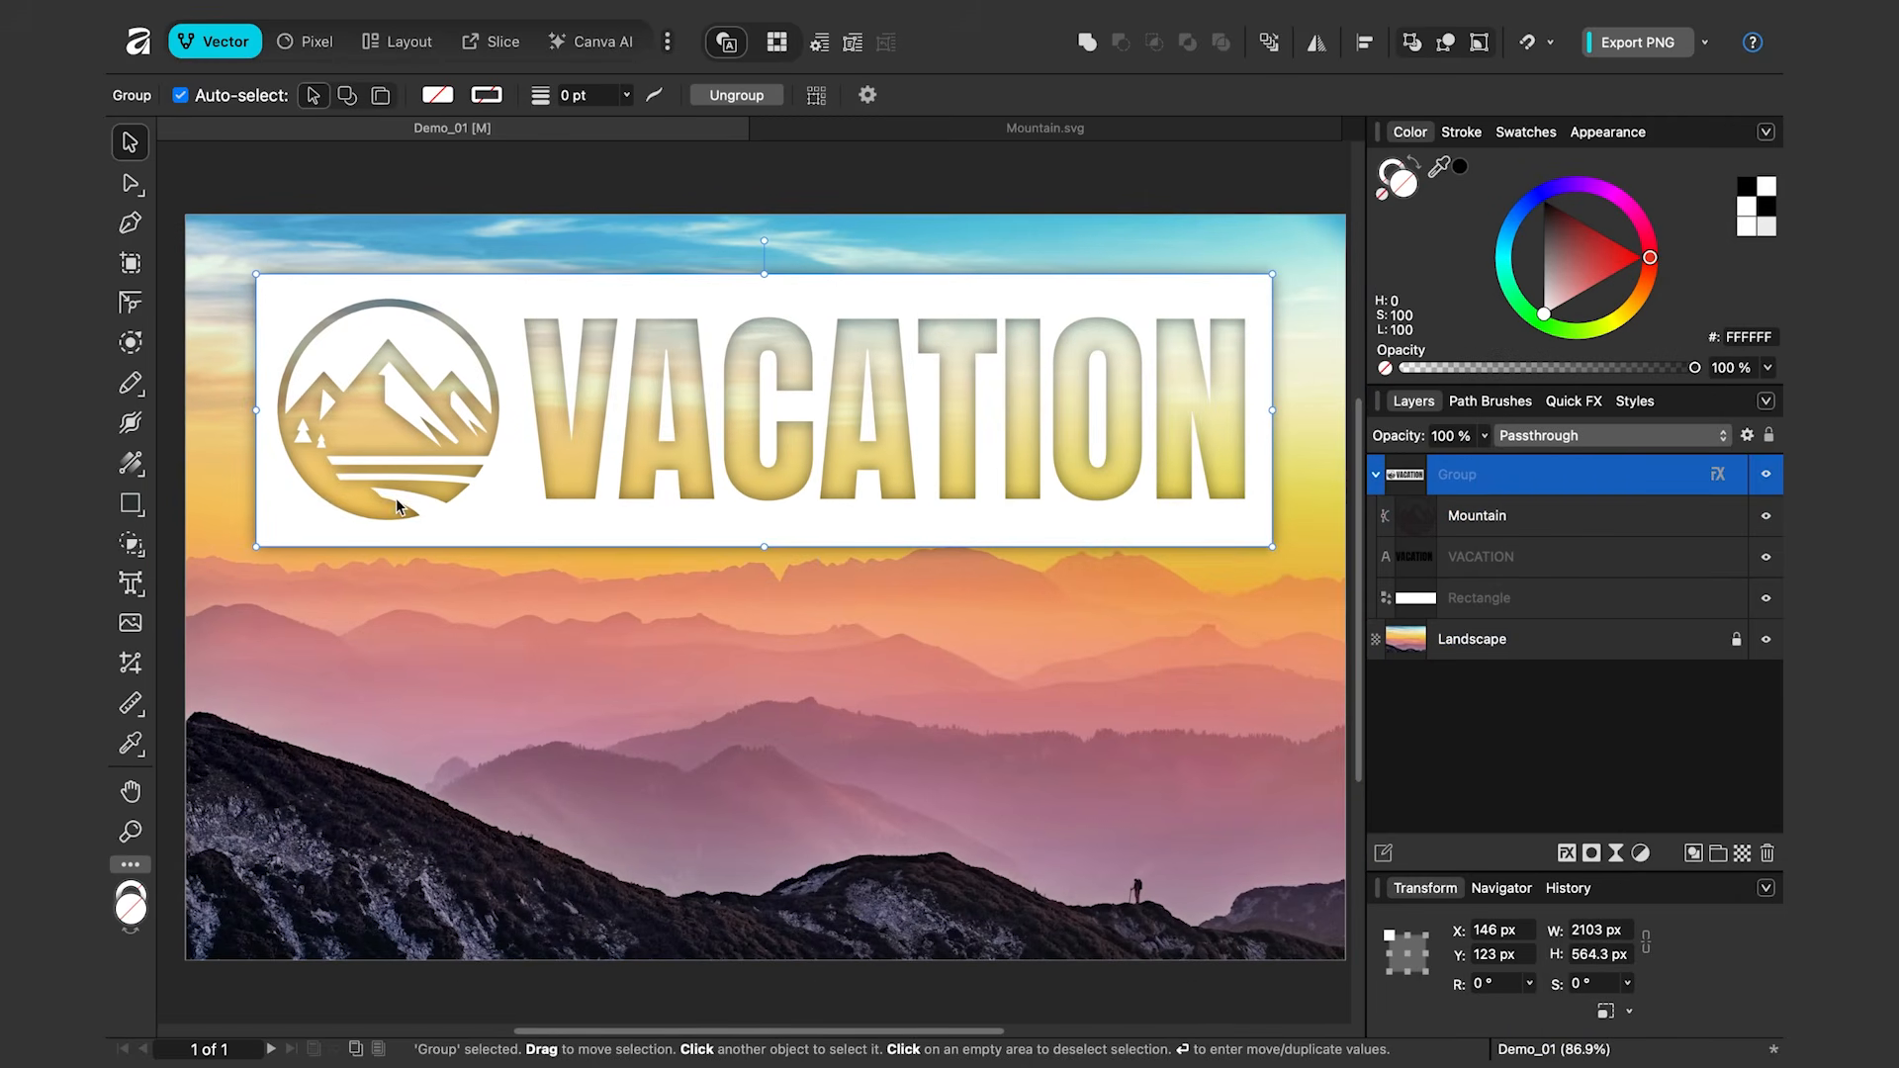
Try to reshape the Mountain logo cut-out with the Node tool, and undo the change
scroll(396, 506, up, 5)
double_click(588, 438)
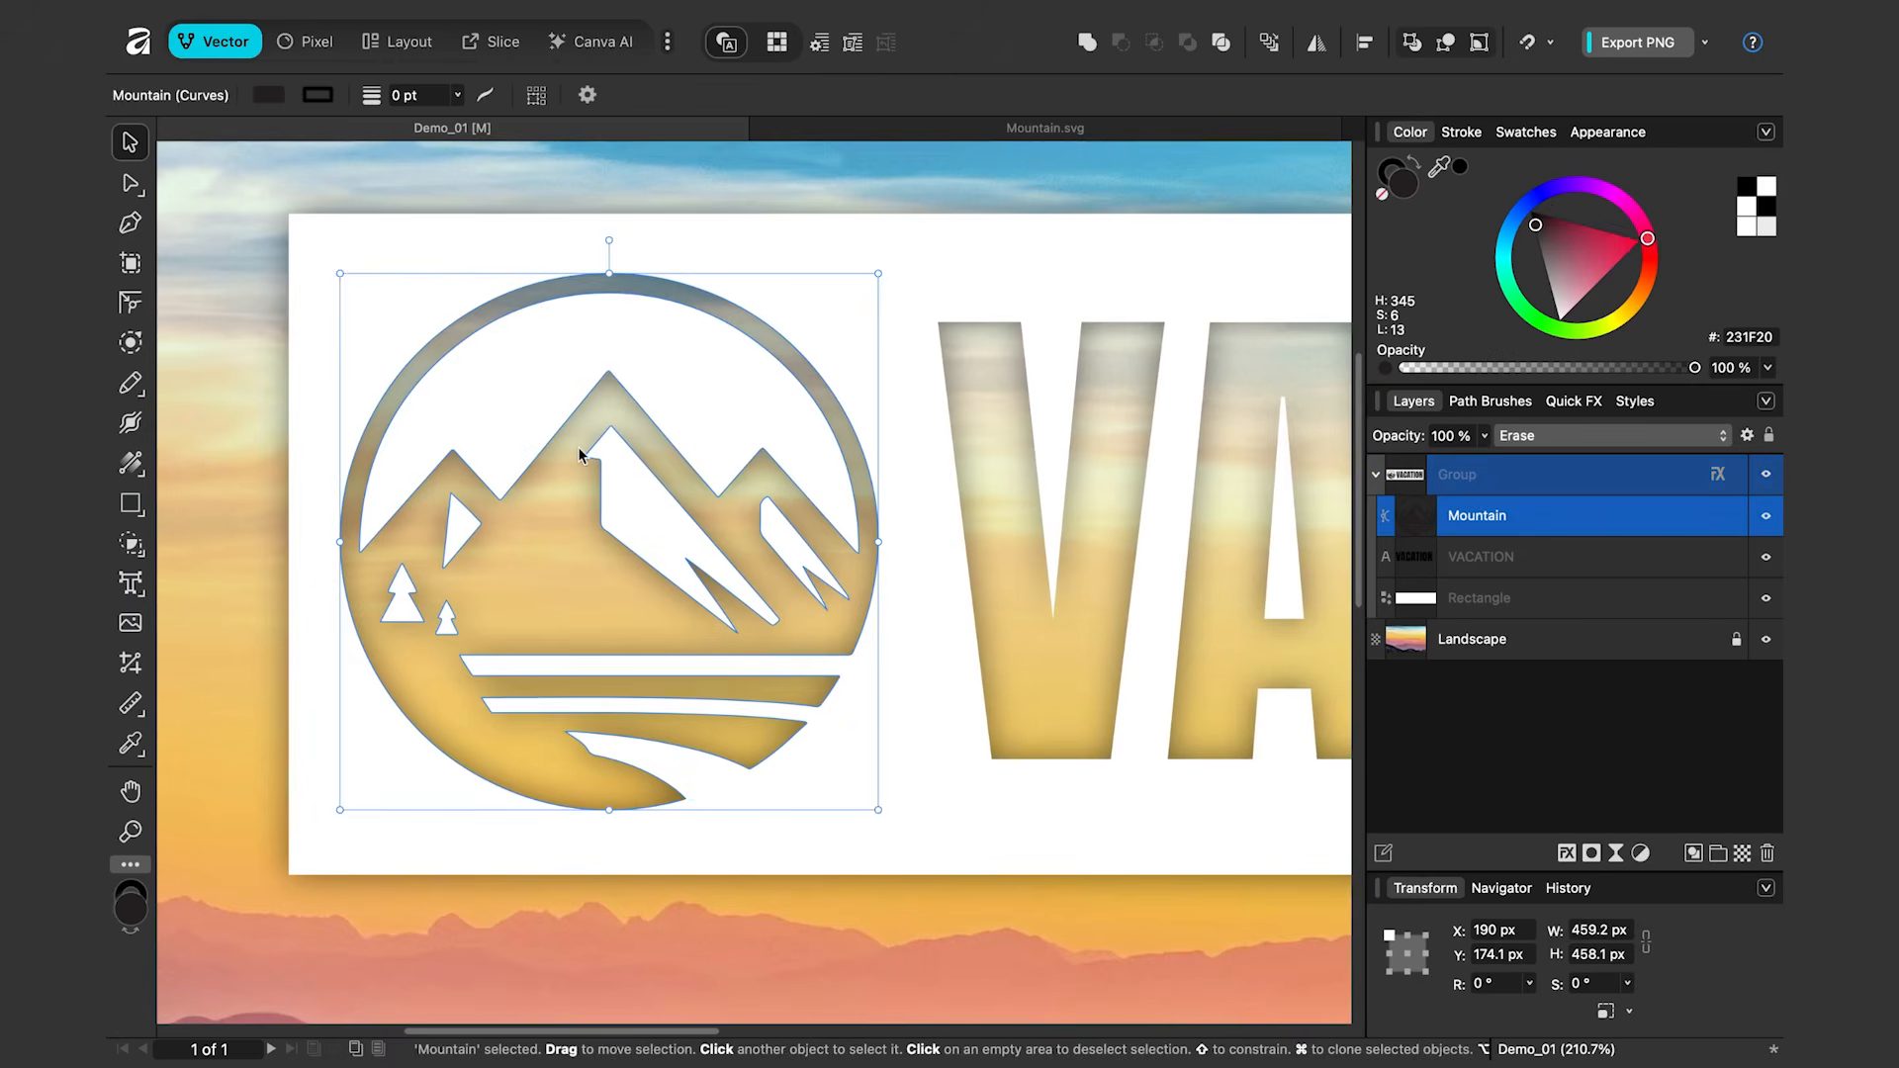
click(131, 186)
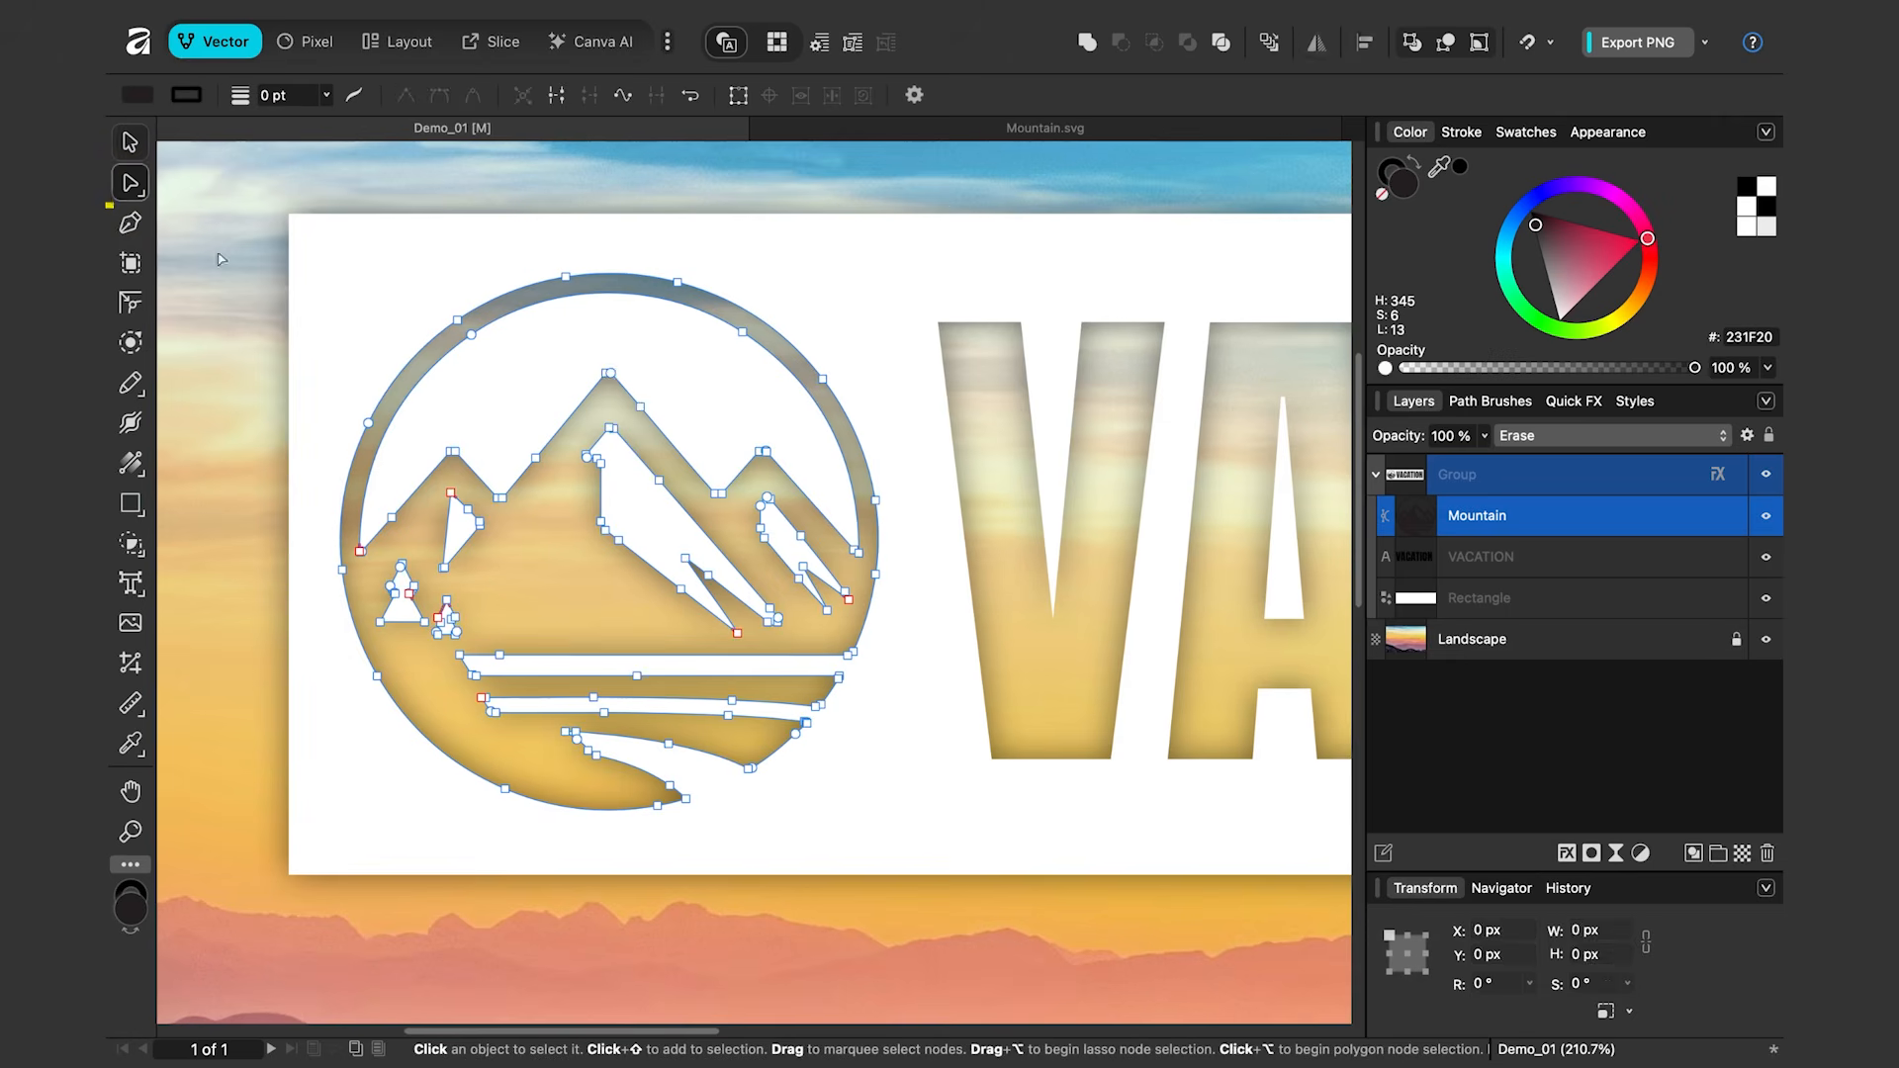
drag(550, 348, 585, 332)
key(super+z)
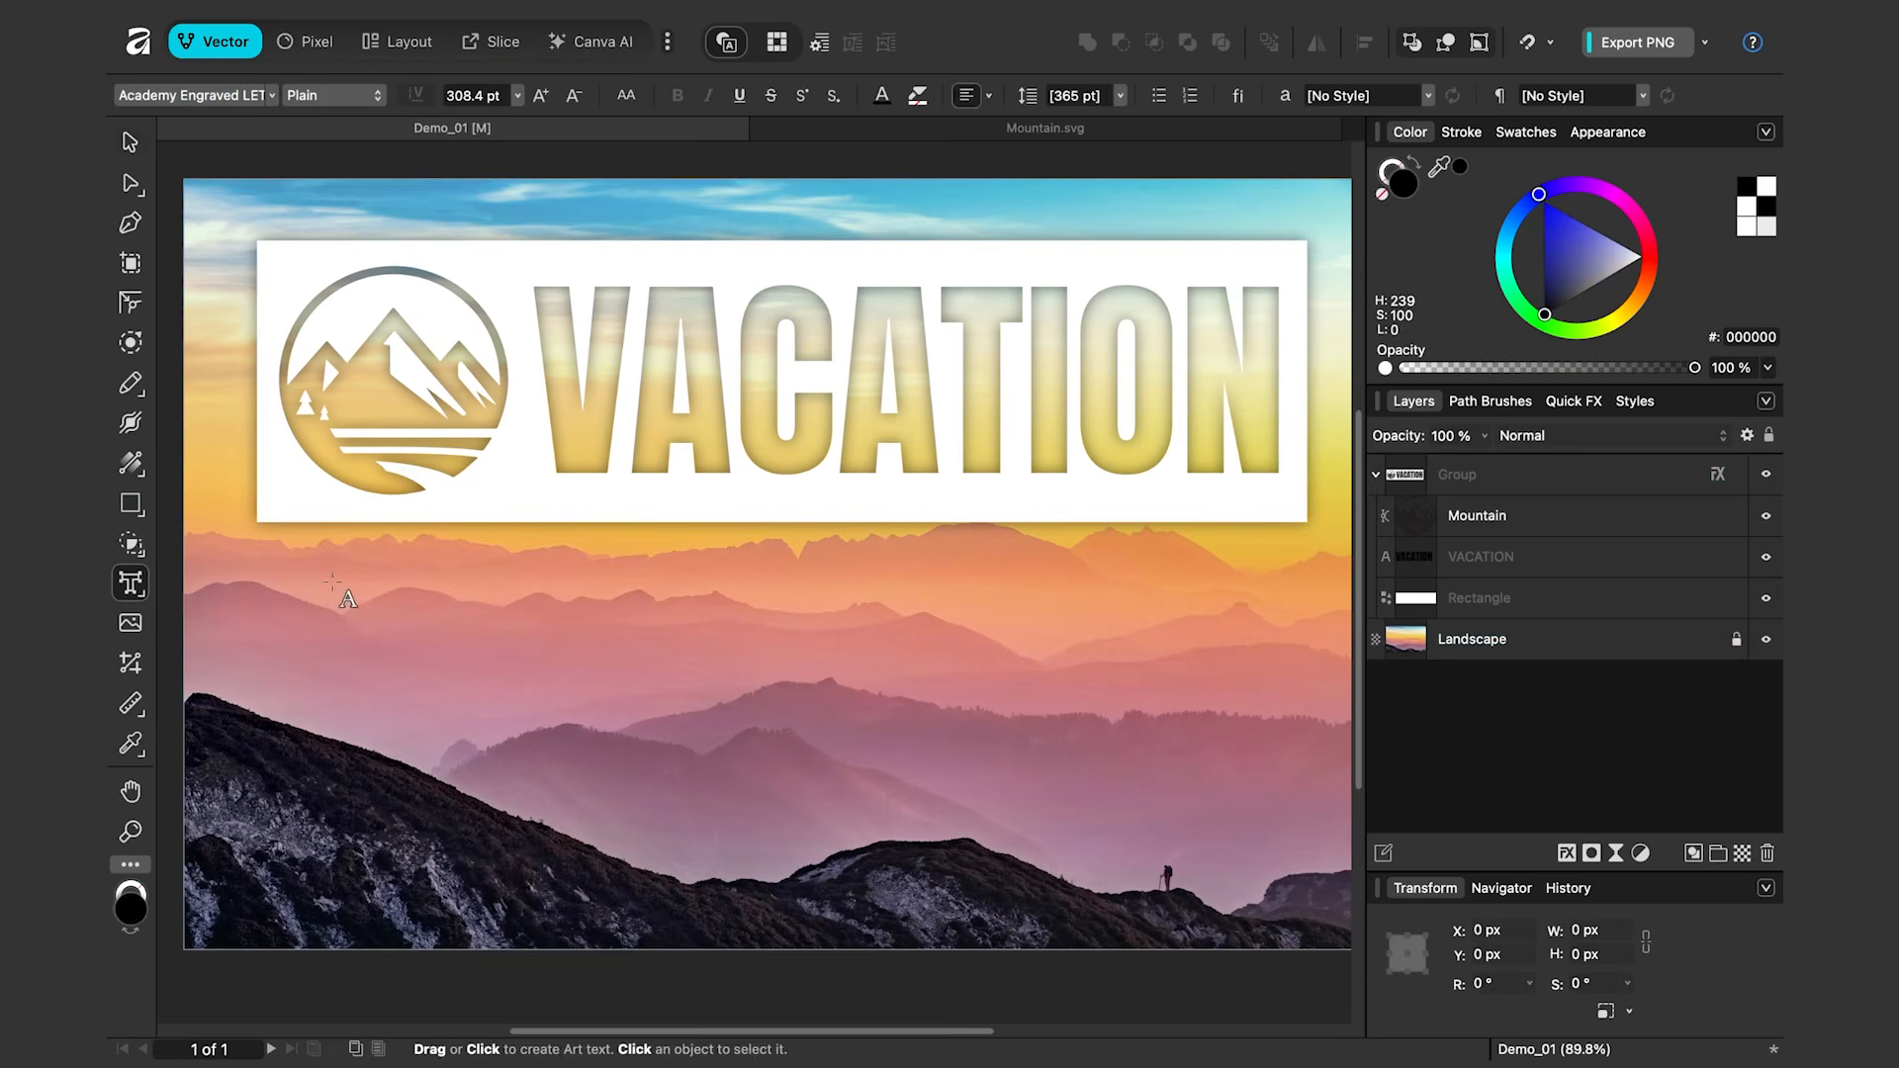
Add the art text MOUNTAIN at about 308 pt over the ridges below the VACATION banner
drag(332, 582, 447, 688)
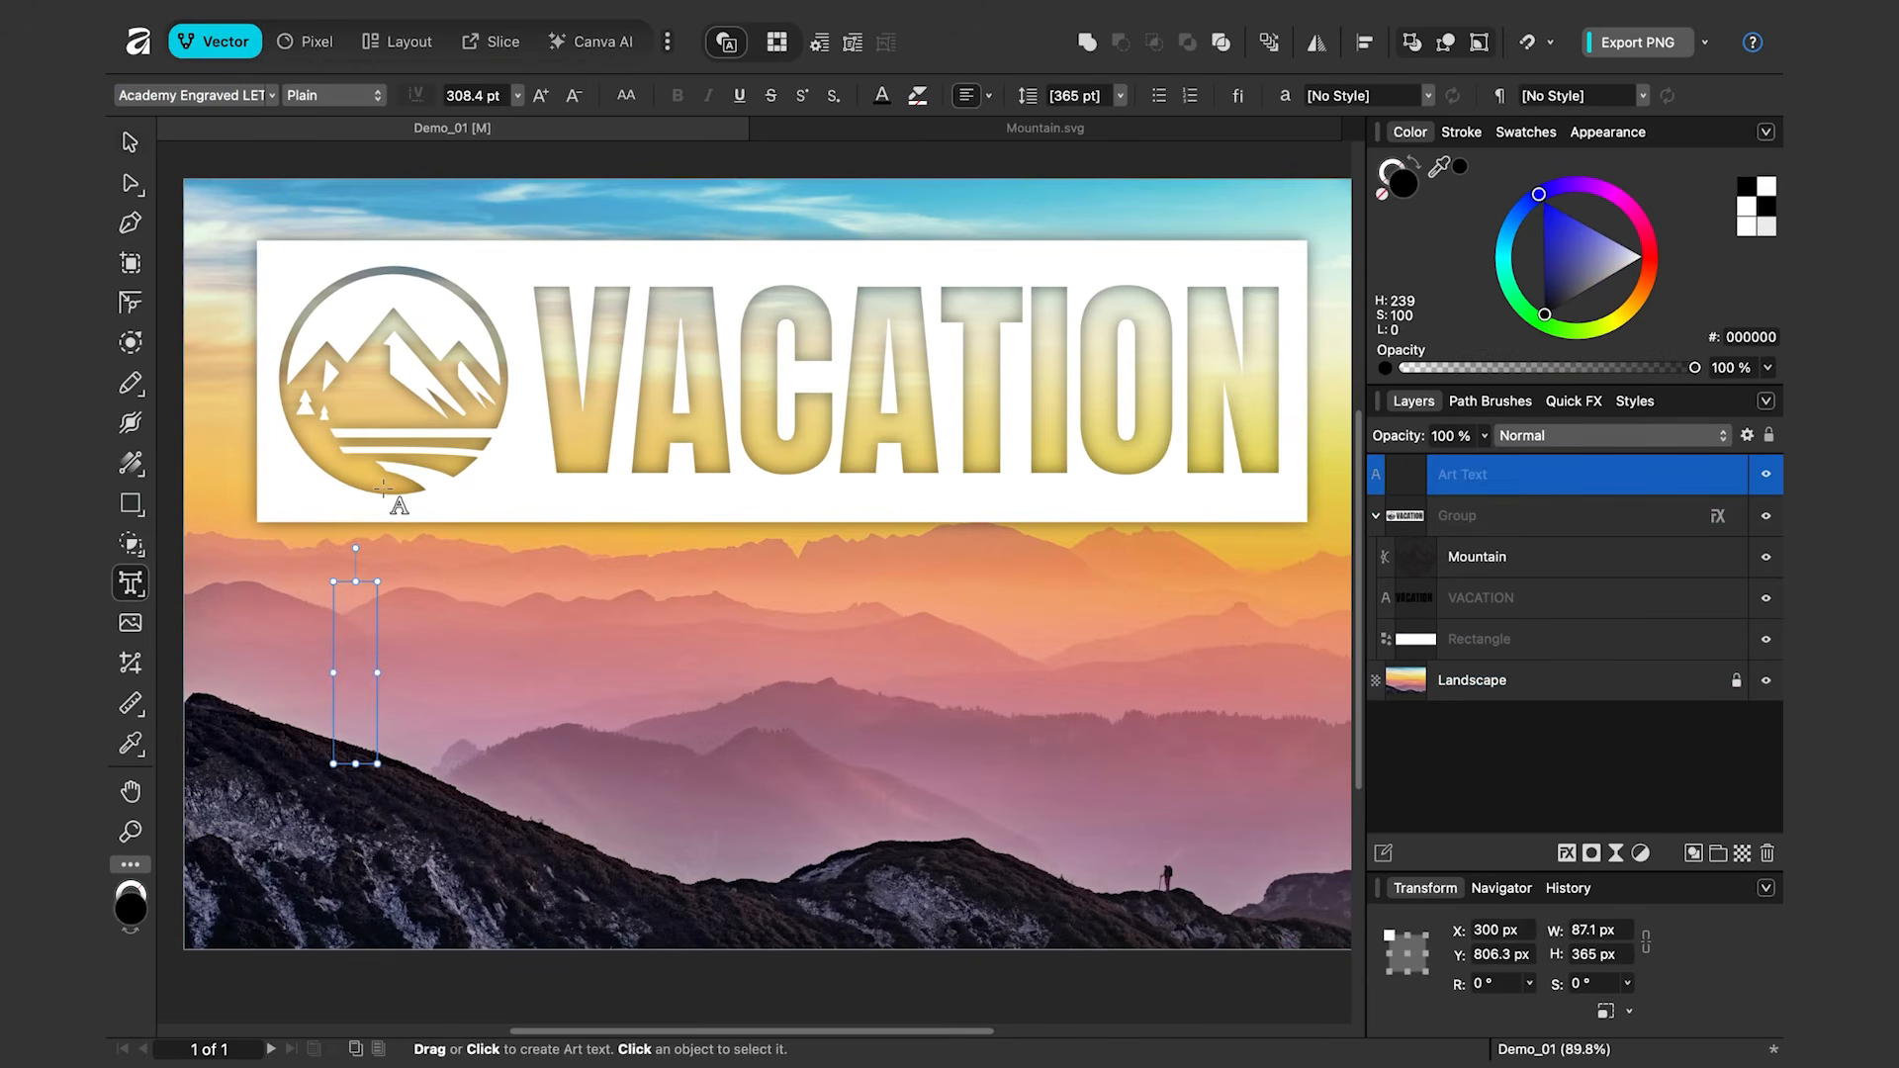
text(MOUNTAIN)
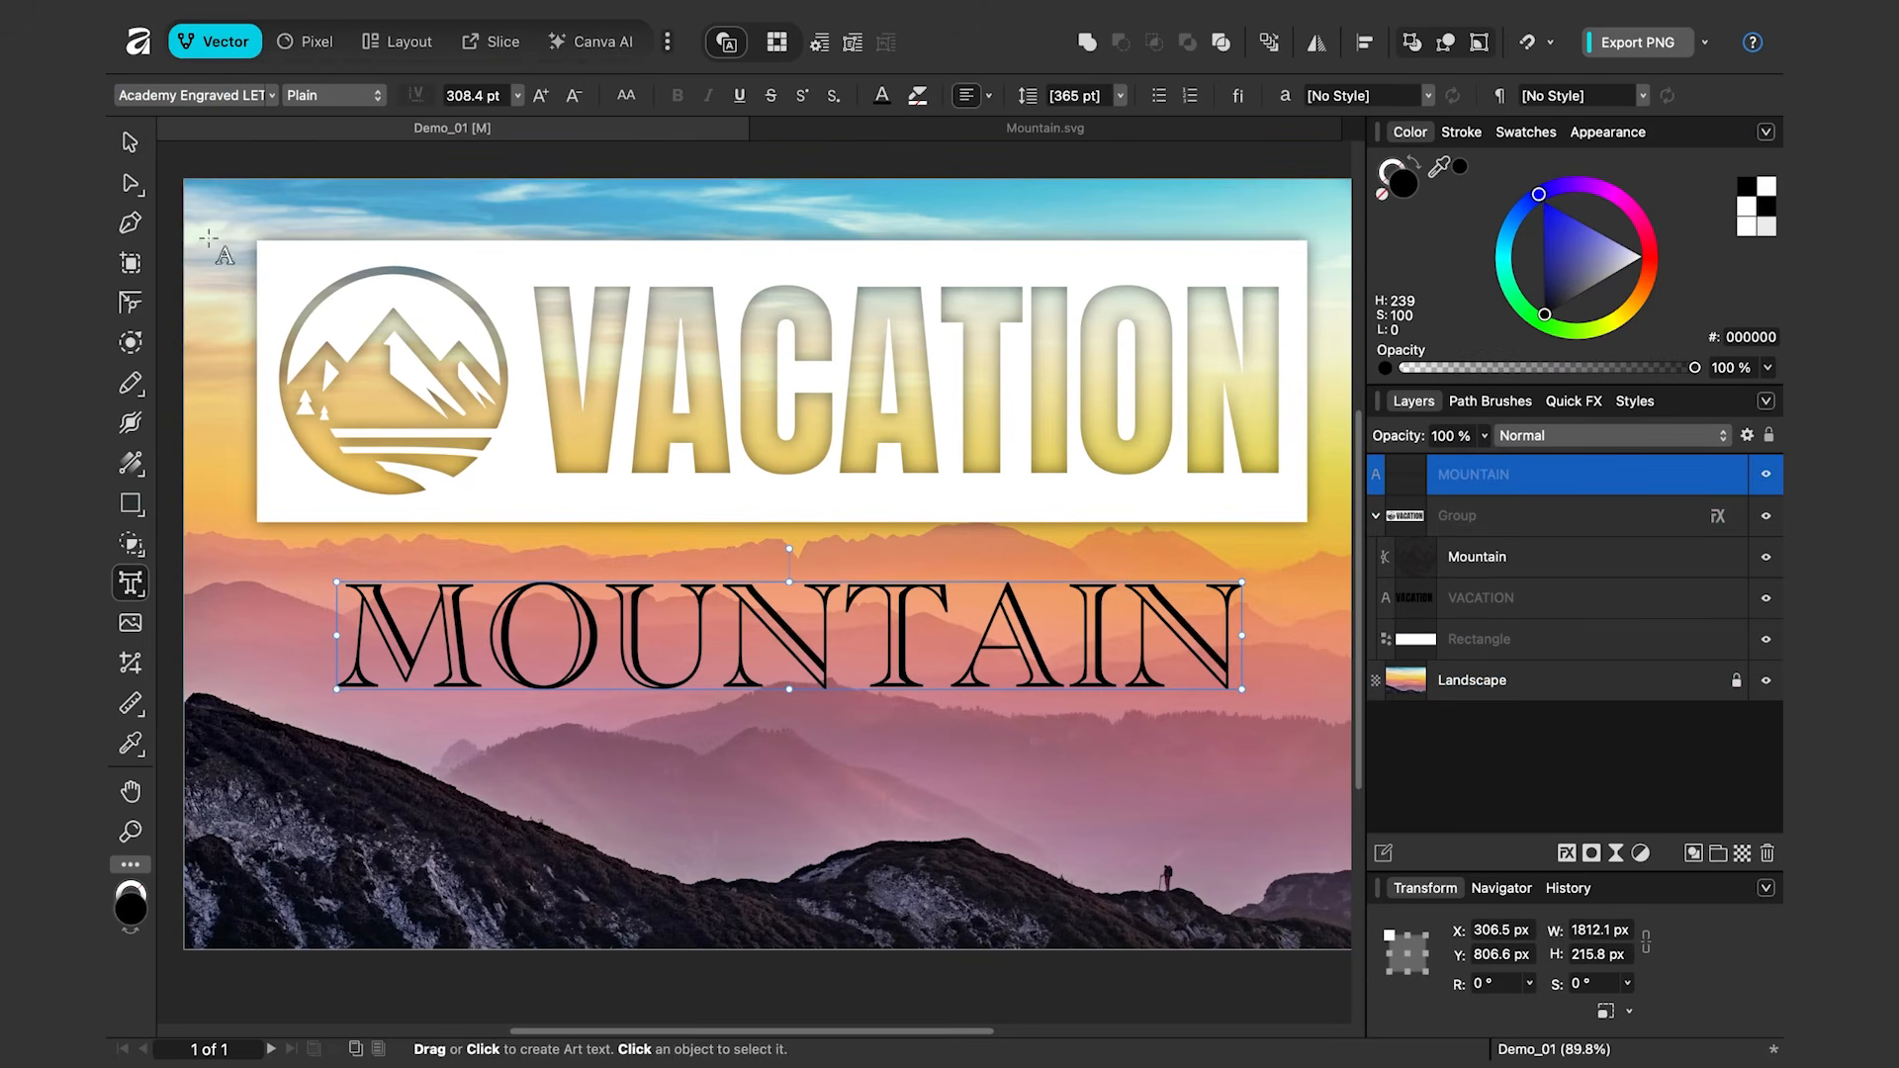
Set the new MOUNTAIN text in the Anton font and enlarge it to about 441 pt
click(166, 97)
text(anton)
click(173, 163)
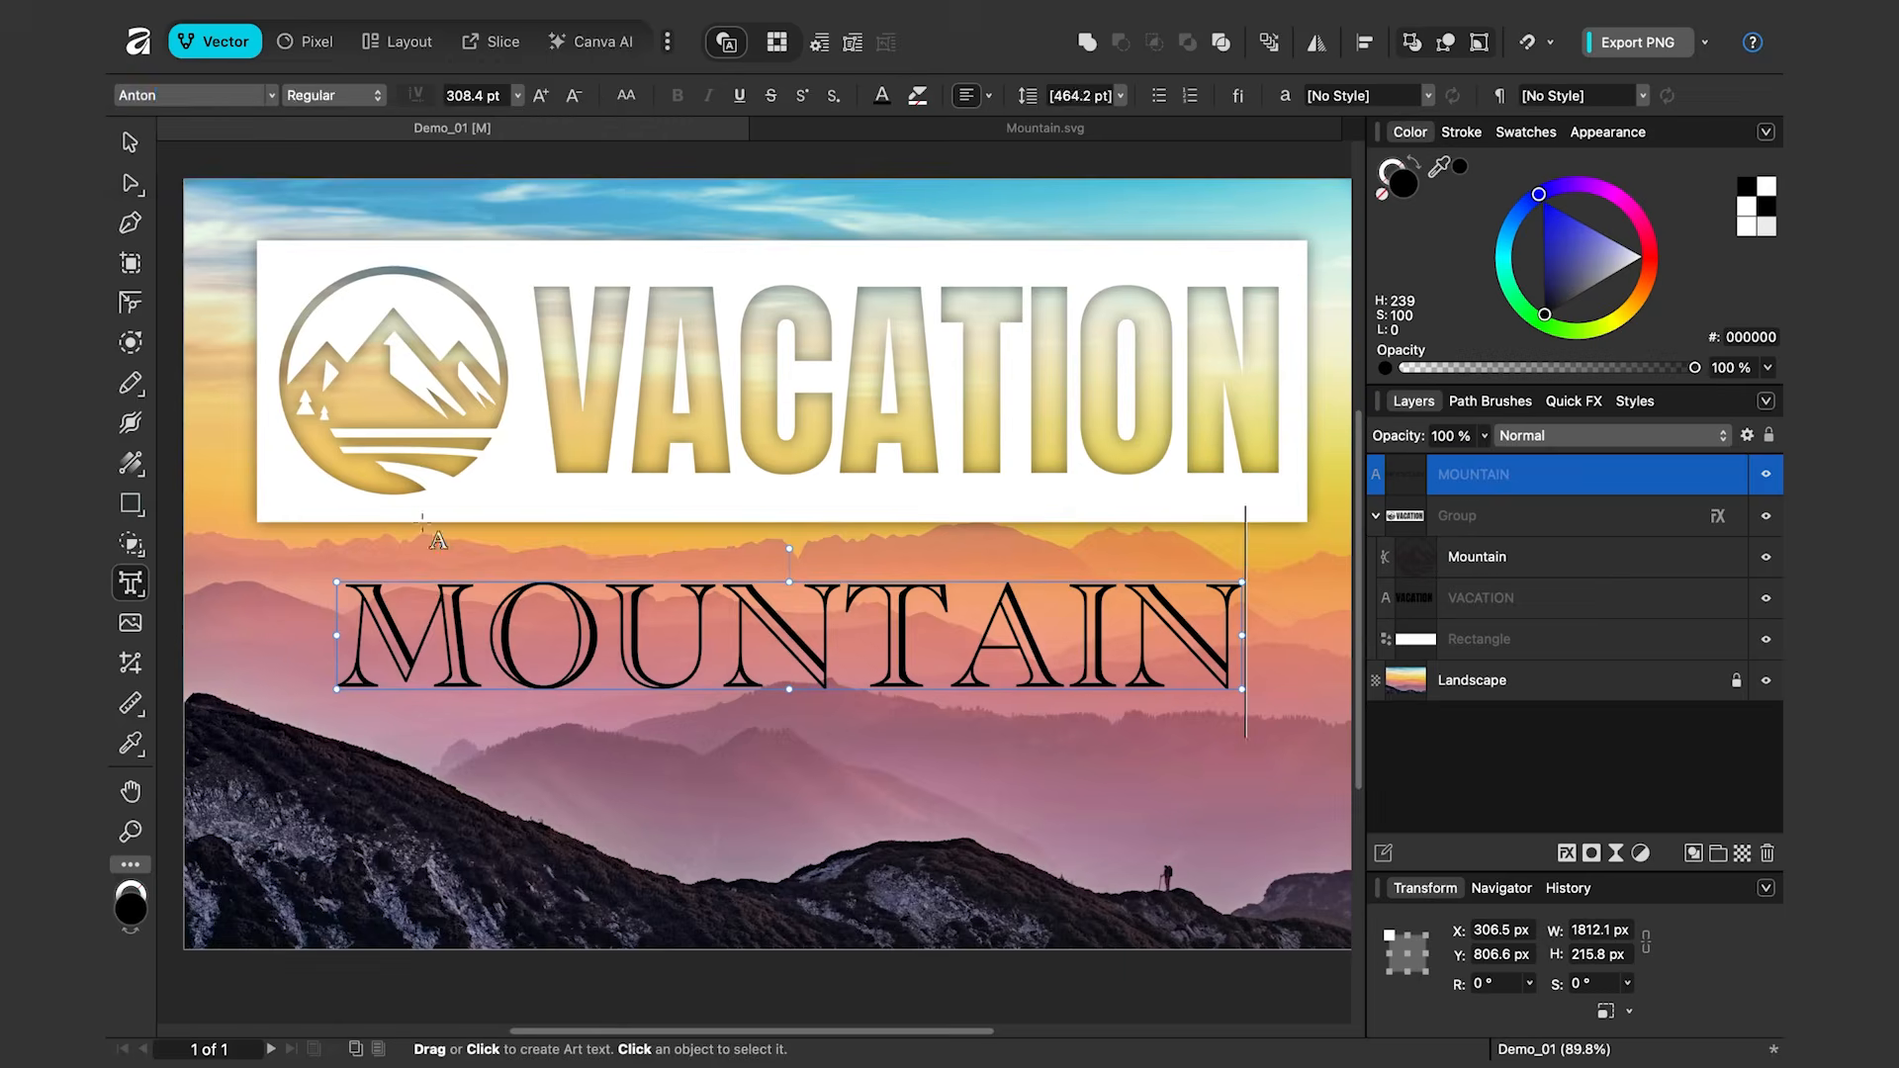
click(188, 95)
click(198, 339)
drag(913, 689, 1159, 746)
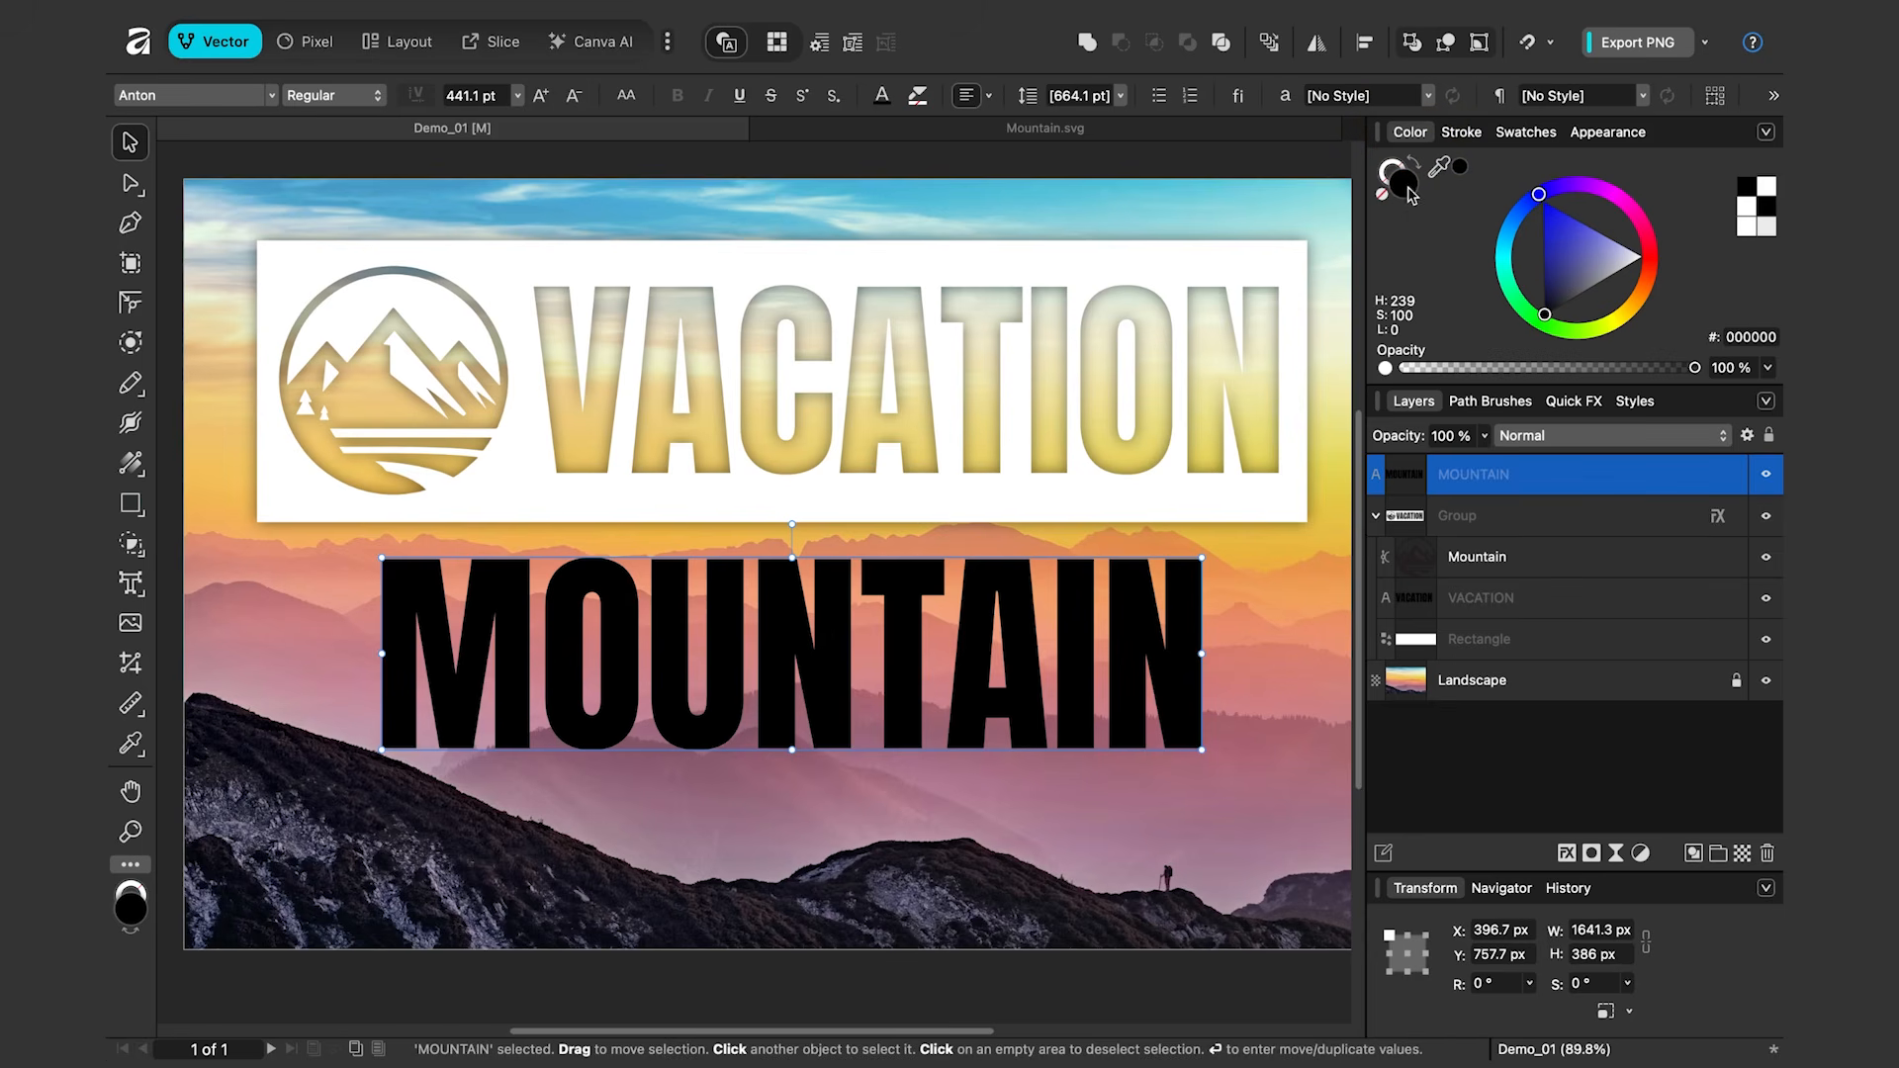
Fill the MOUNTAIN text with blue 00B4FF and give it a 10 pt purple stroke, colour 5000FF
drag(1589, 189, 1533, 248)
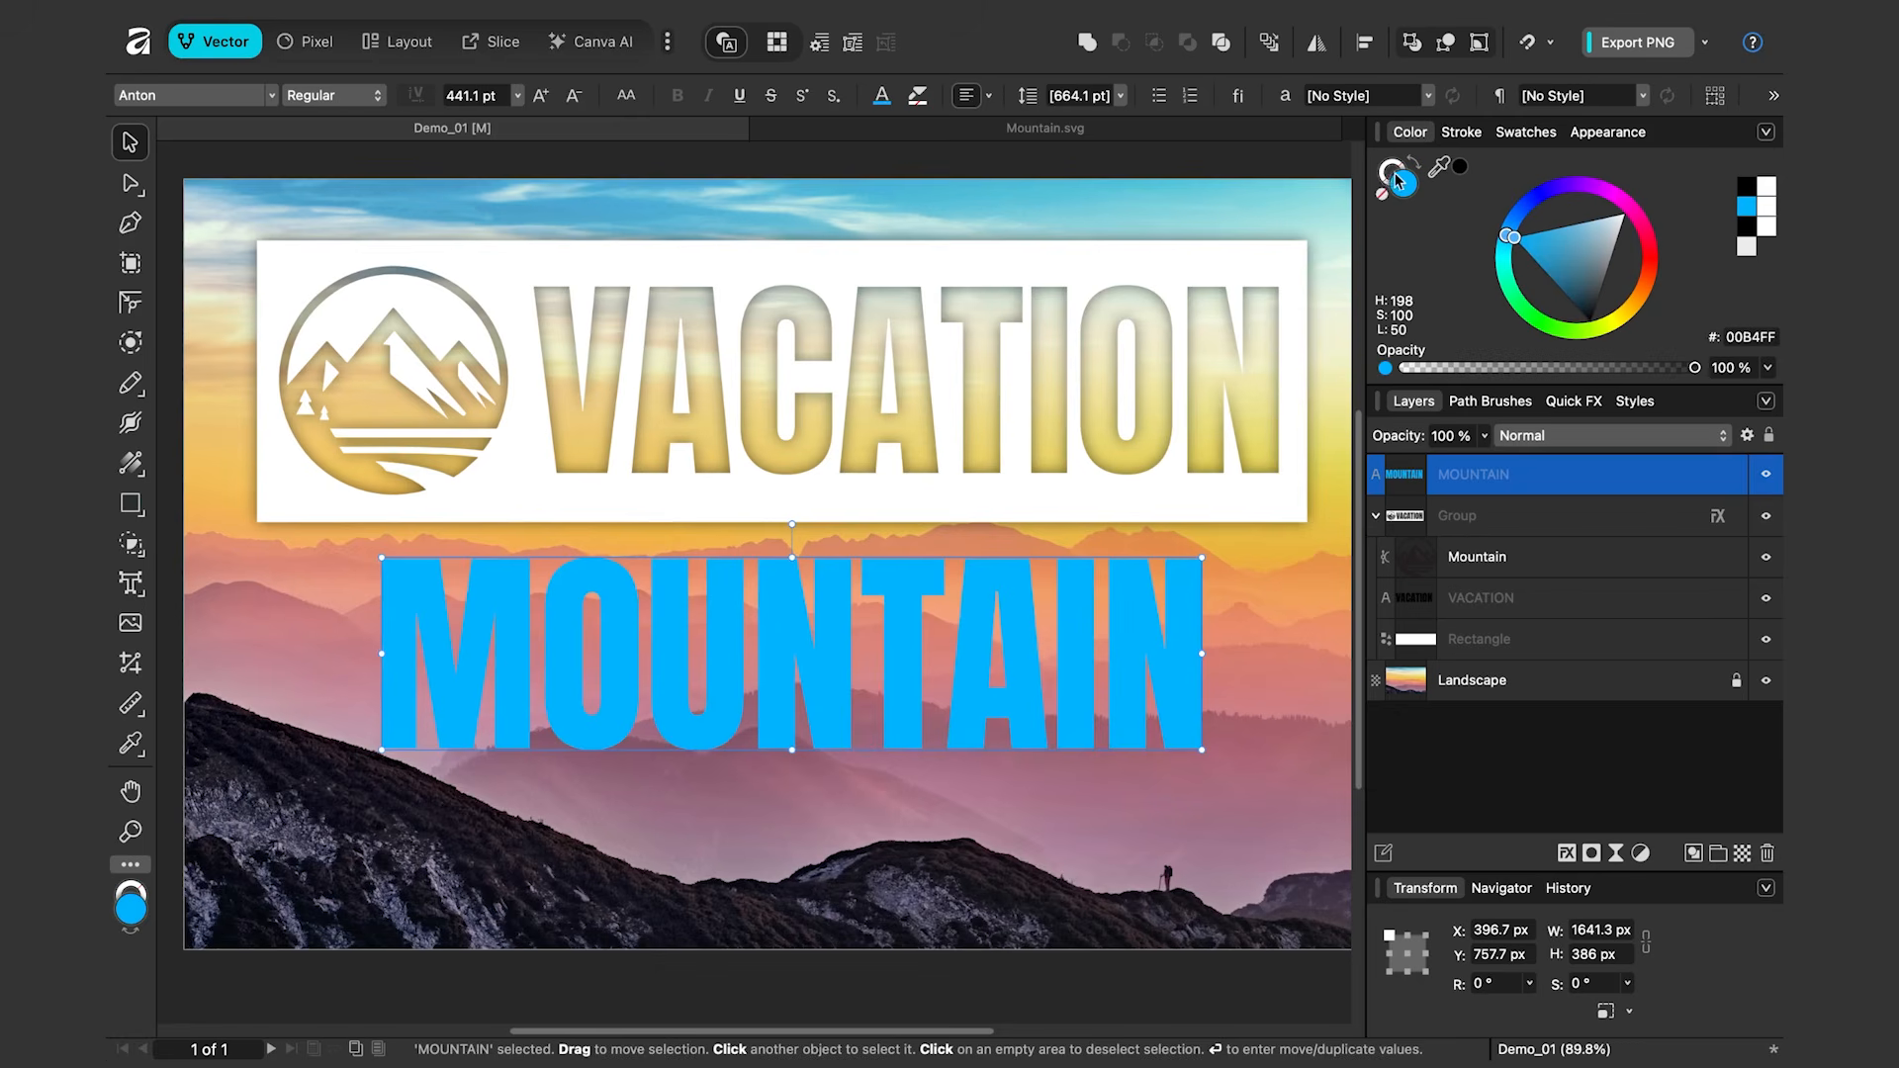
click(1388, 174)
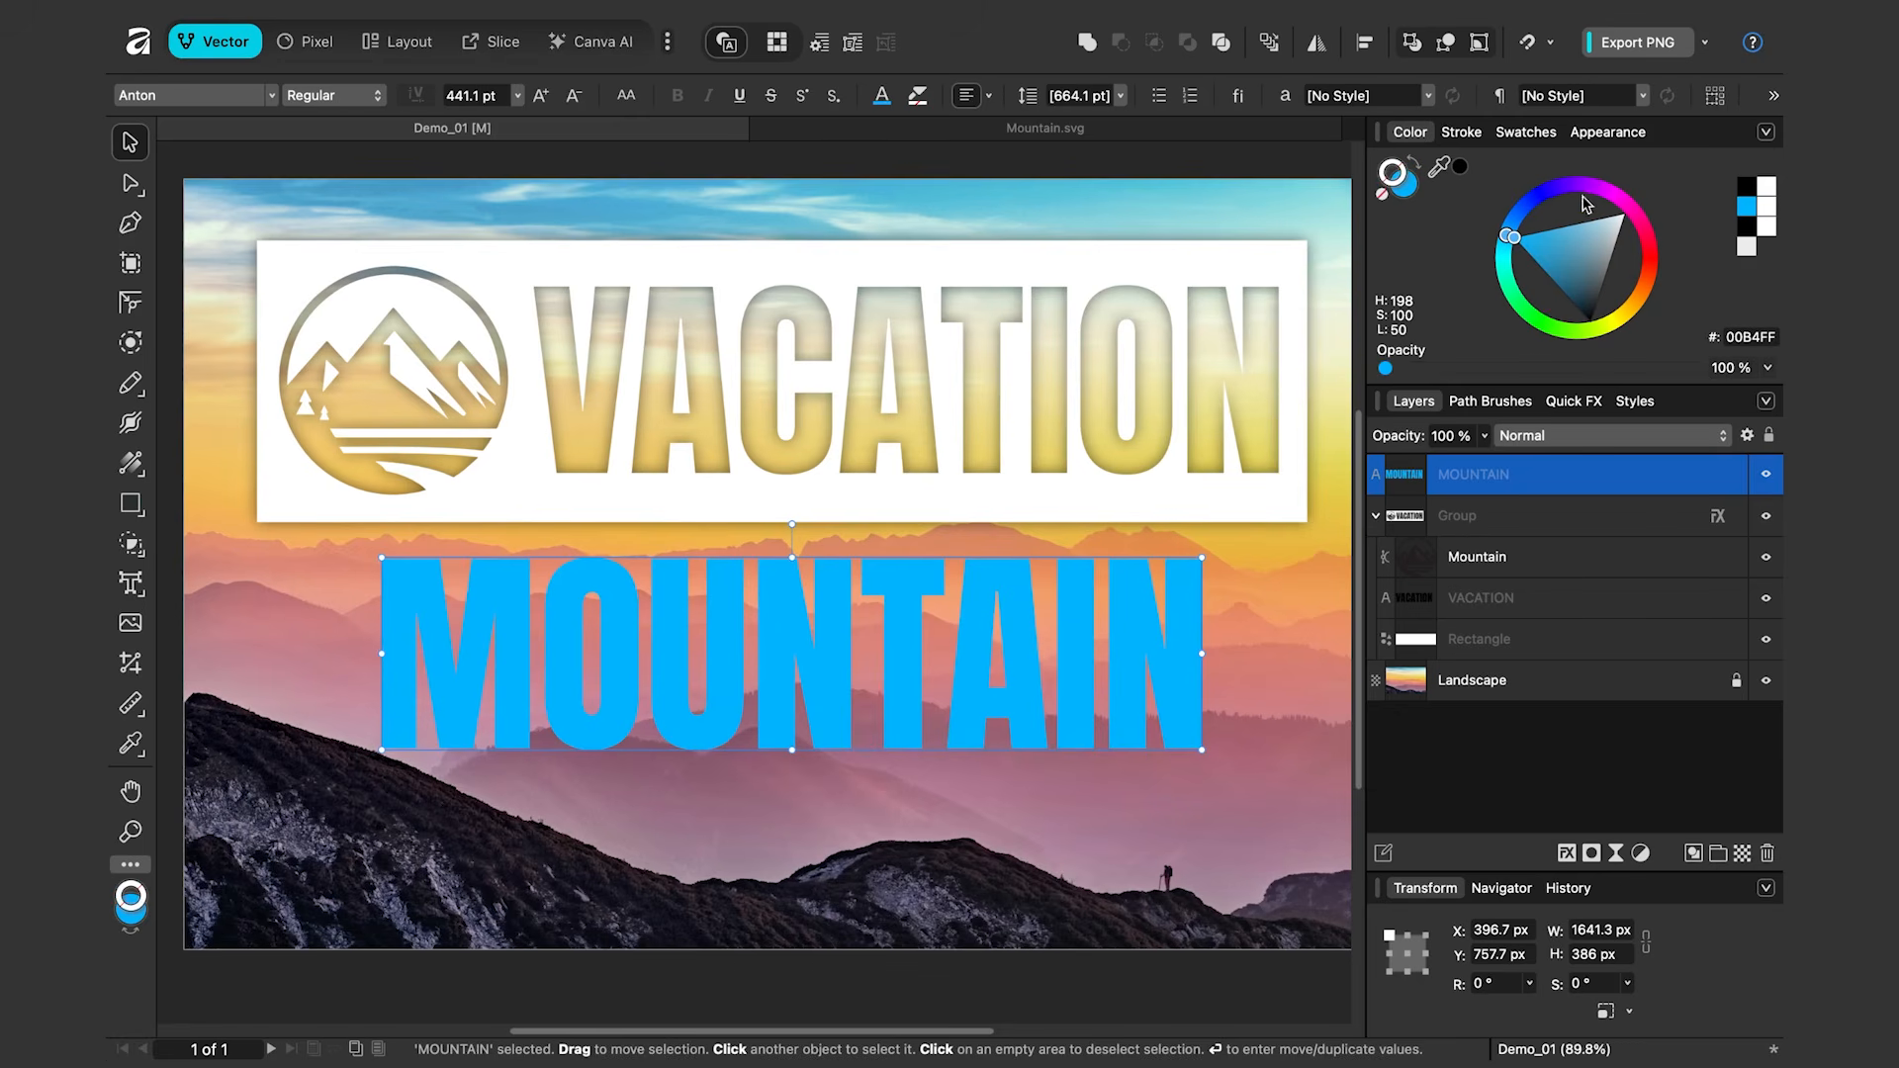
mouse_move(1523, 219)
mouse_down()
mouse_move(1583, 184)
mouse_move(1533, 211)
mouse_move(1563, 188)
mouse_up()
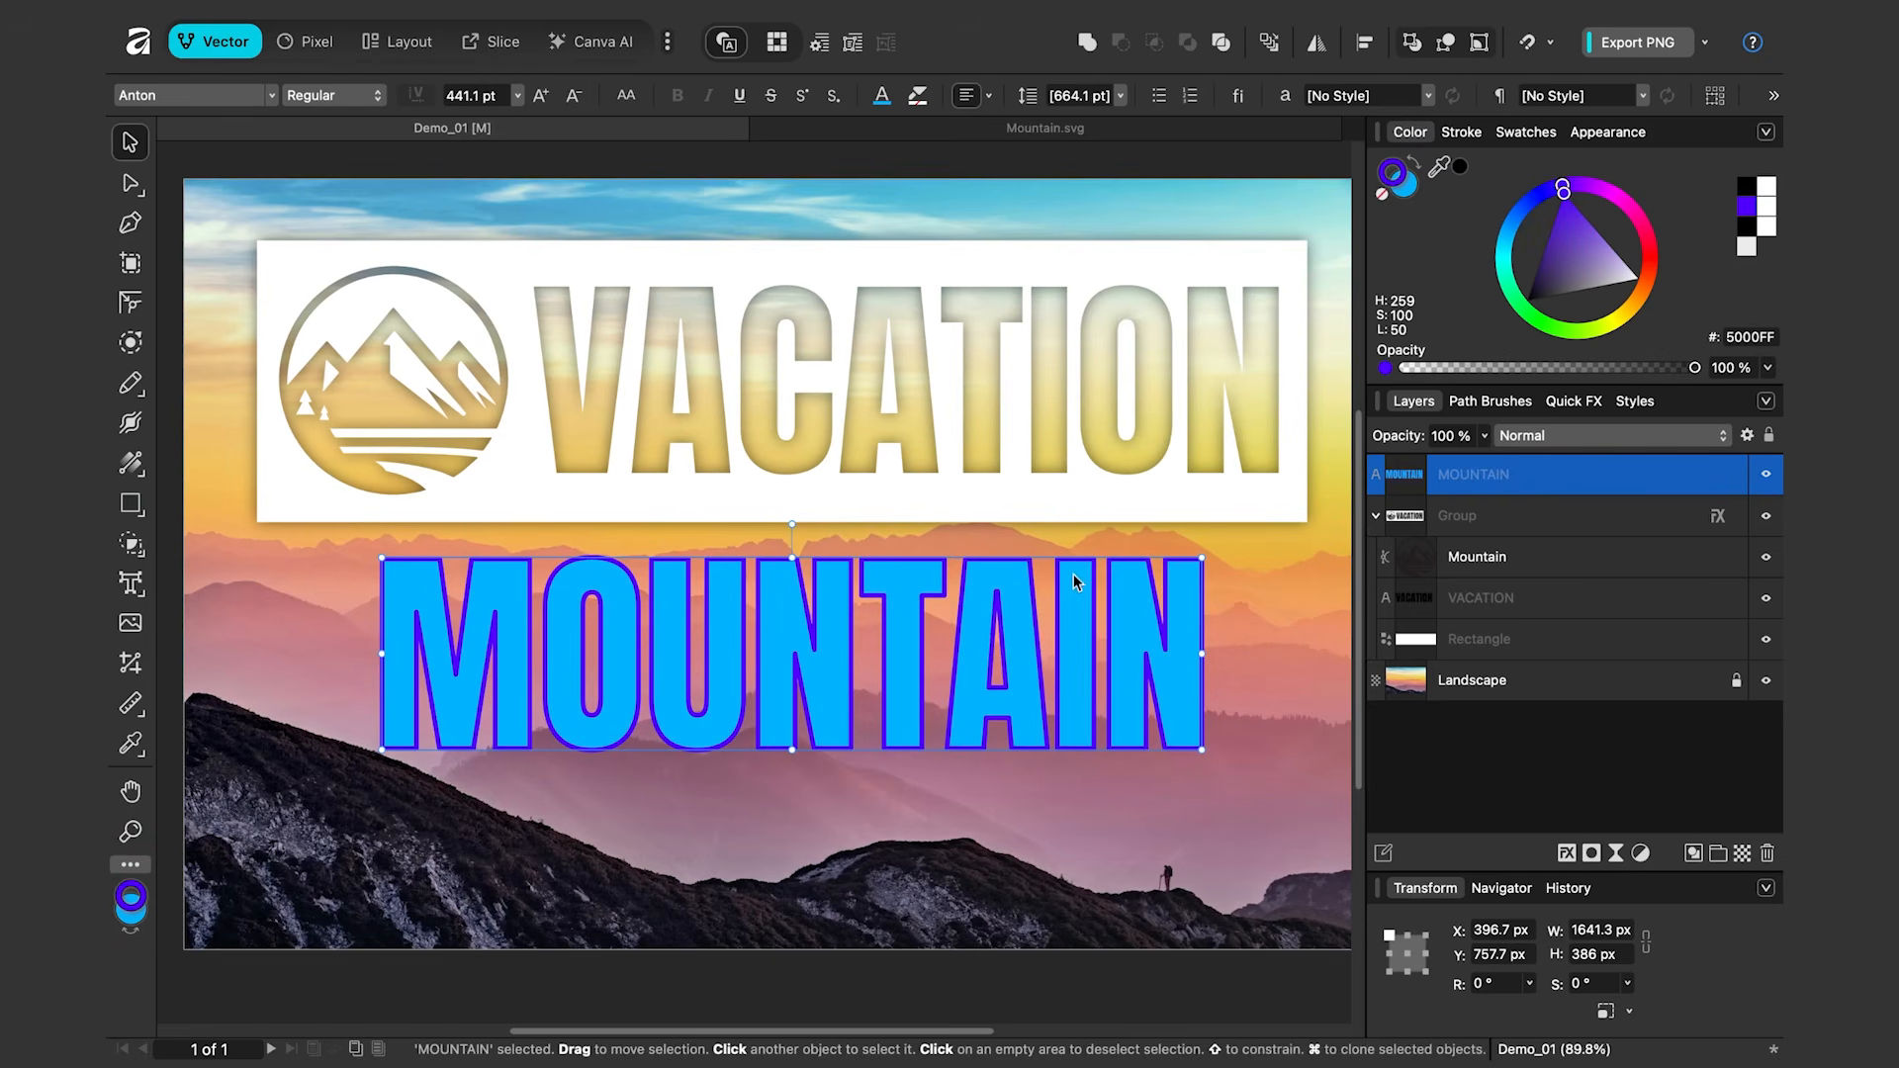
click(1461, 133)
mouse_move(1548, 204)
mouse_down()
mouse_move(1581, 208)
mouse_move(1528, 210)
mouse_move(1545, 208)
mouse_up()
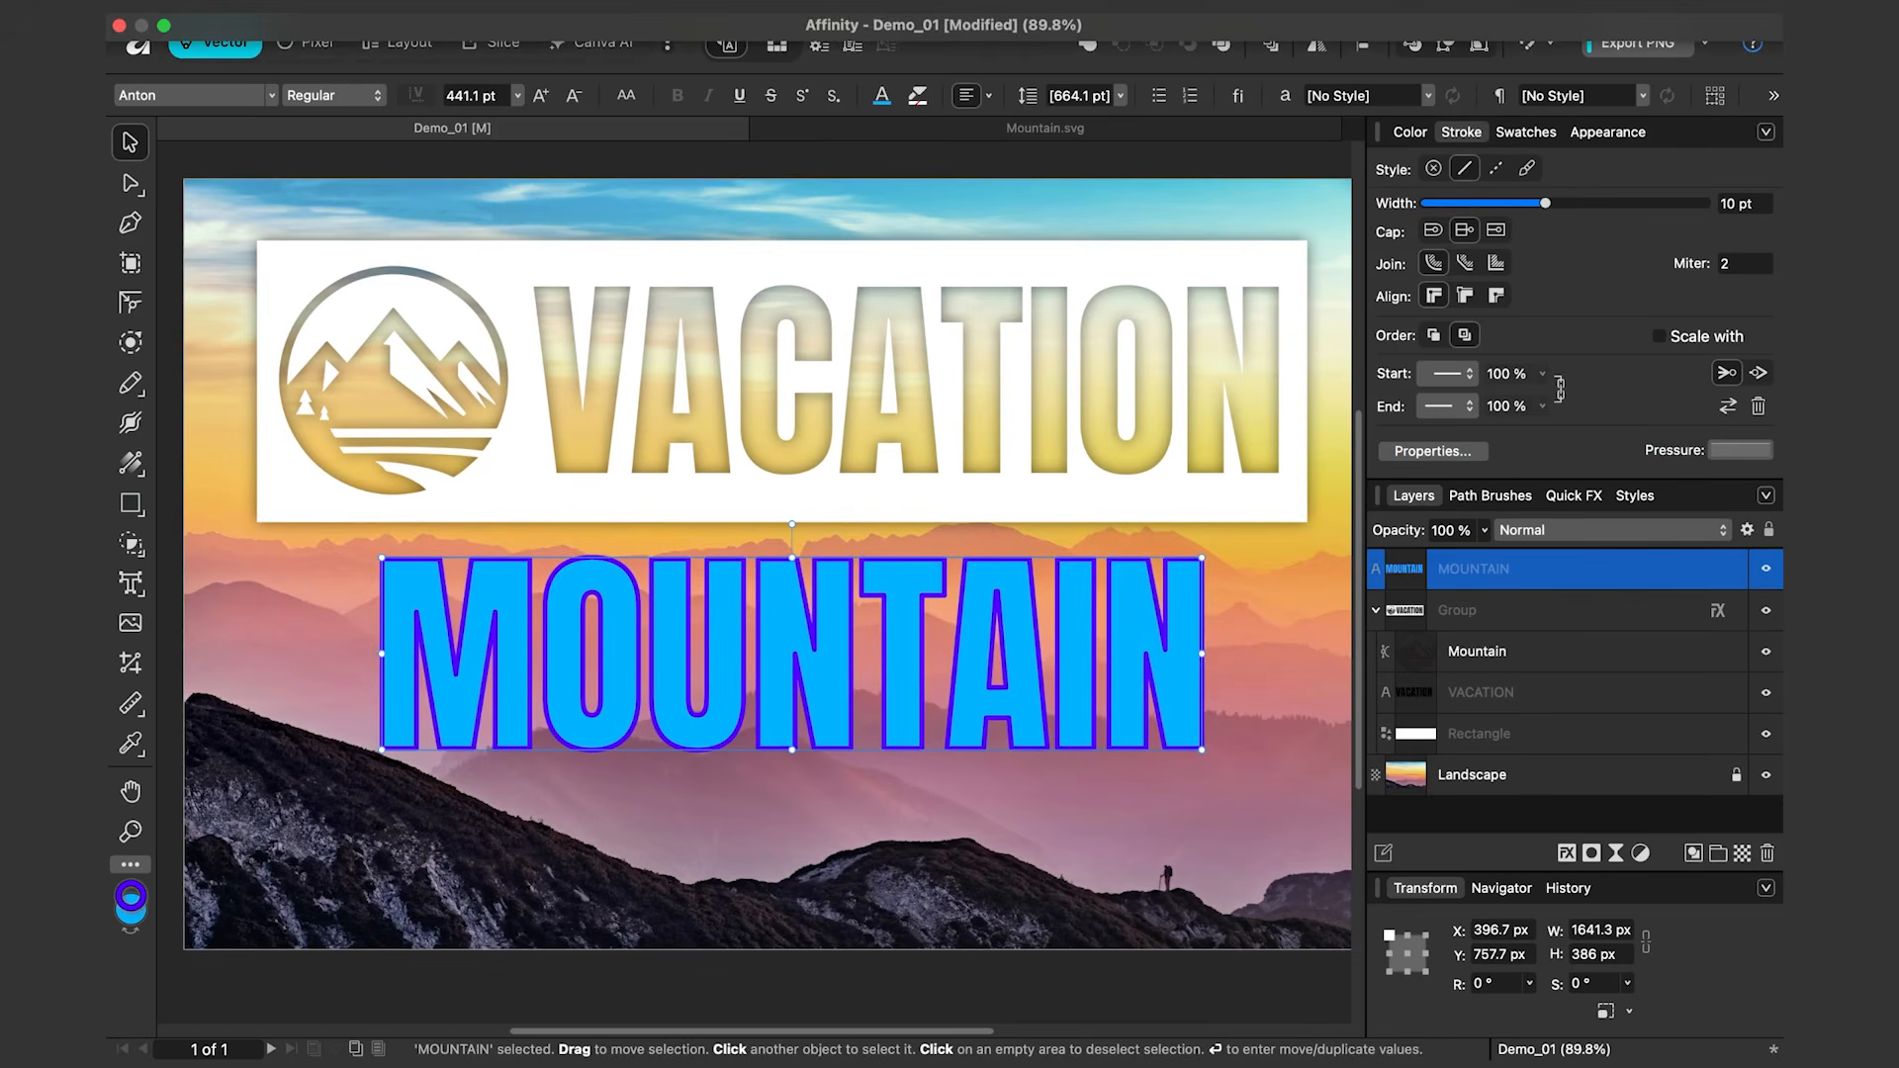
Check where the Stroke controls are enabled among the Vector options, and return to the colour settings
click(704, 6)
mouse_move(757, 586)
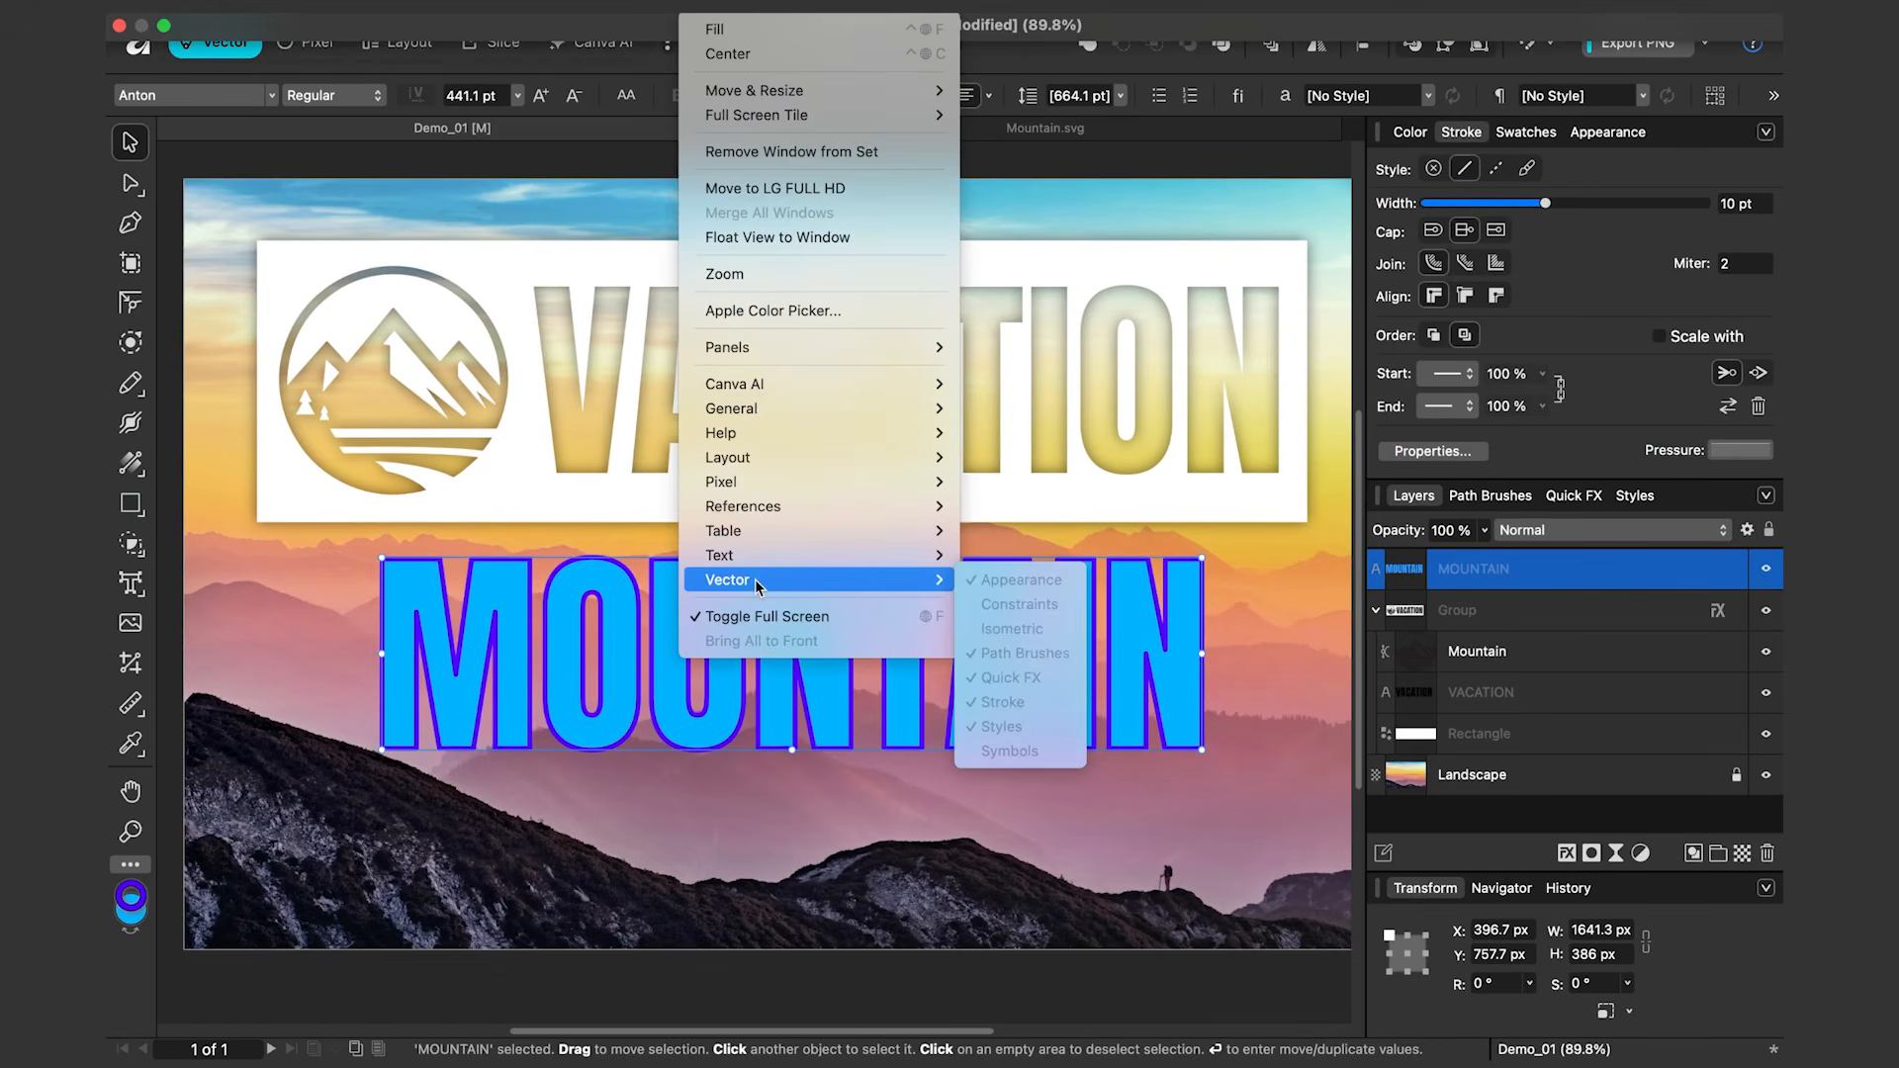
click(1015, 704)
click(1410, 133)
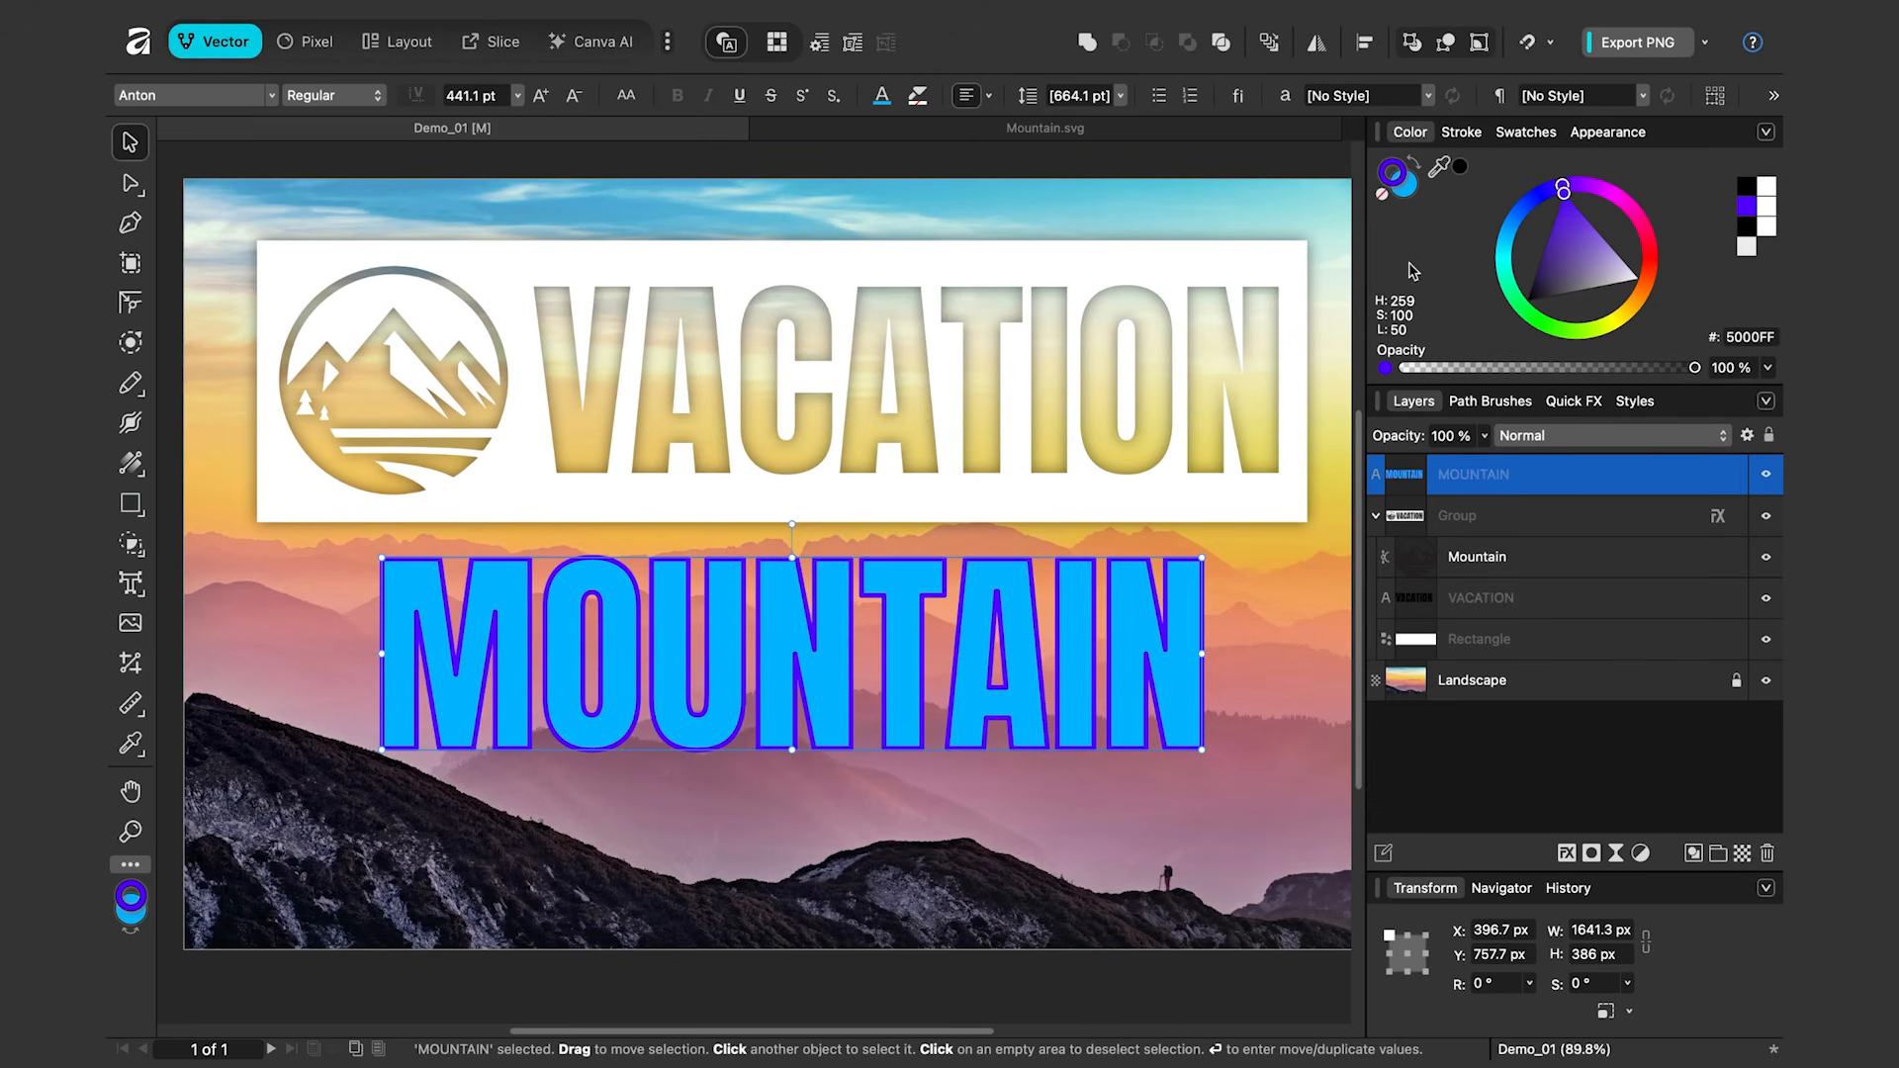
Remove the MOUNTAIN text's fill and set its stroke colour to white, FFFFFF
click(1408, 196)
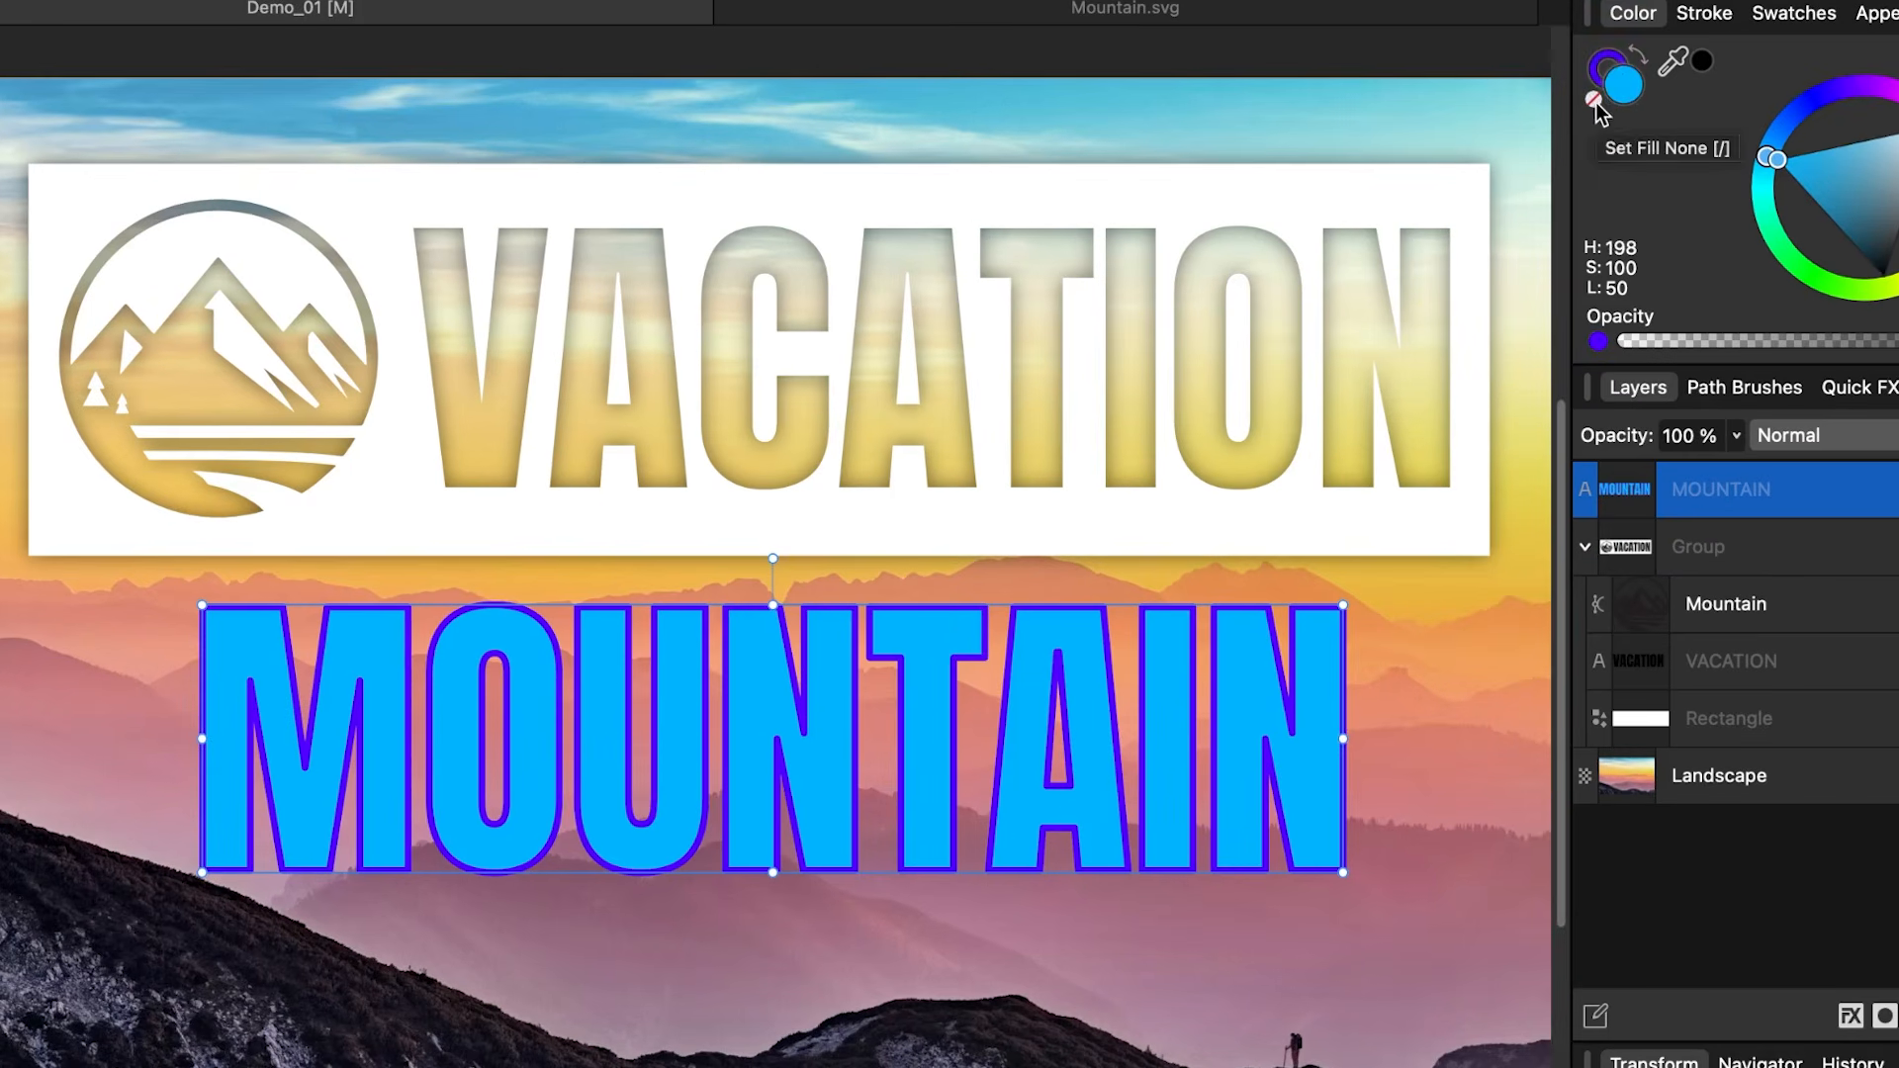
click(1593, 103)
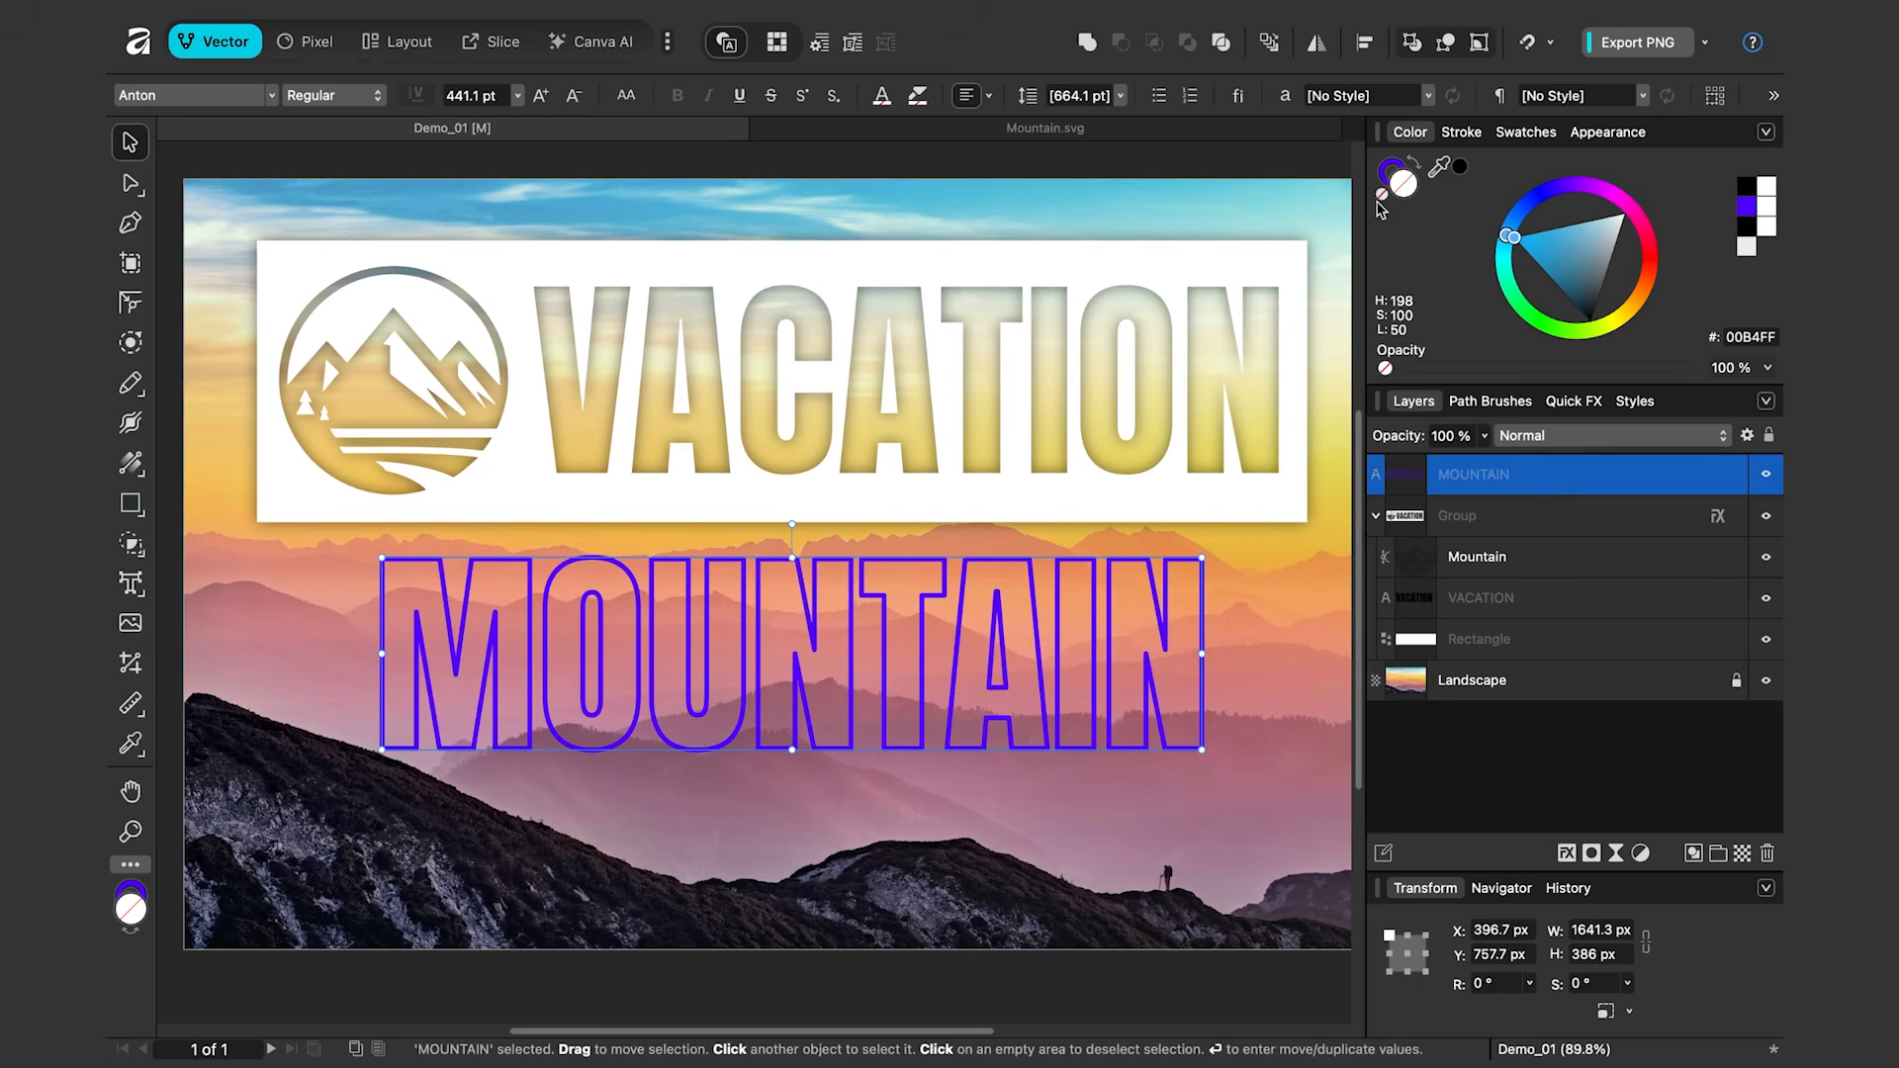
click(1389, 172)
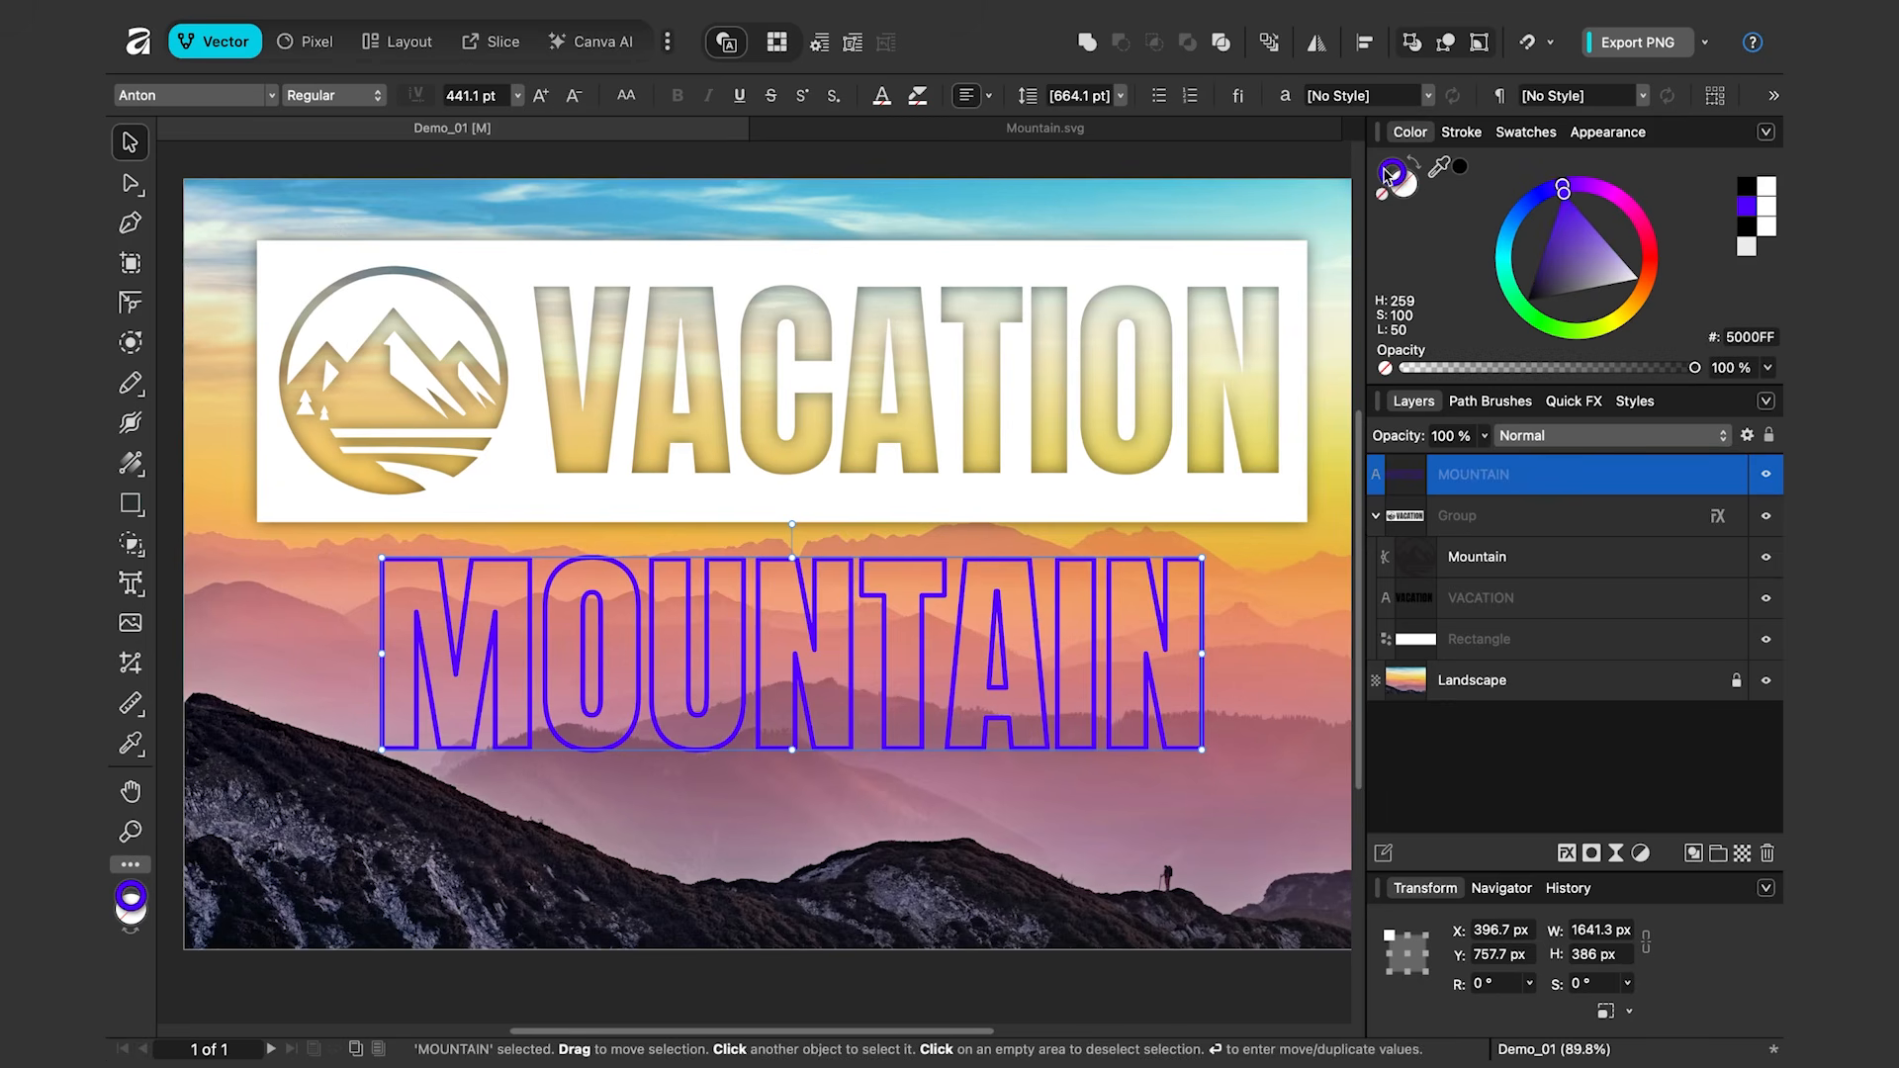
drag(1573, 236, 1644, 280)
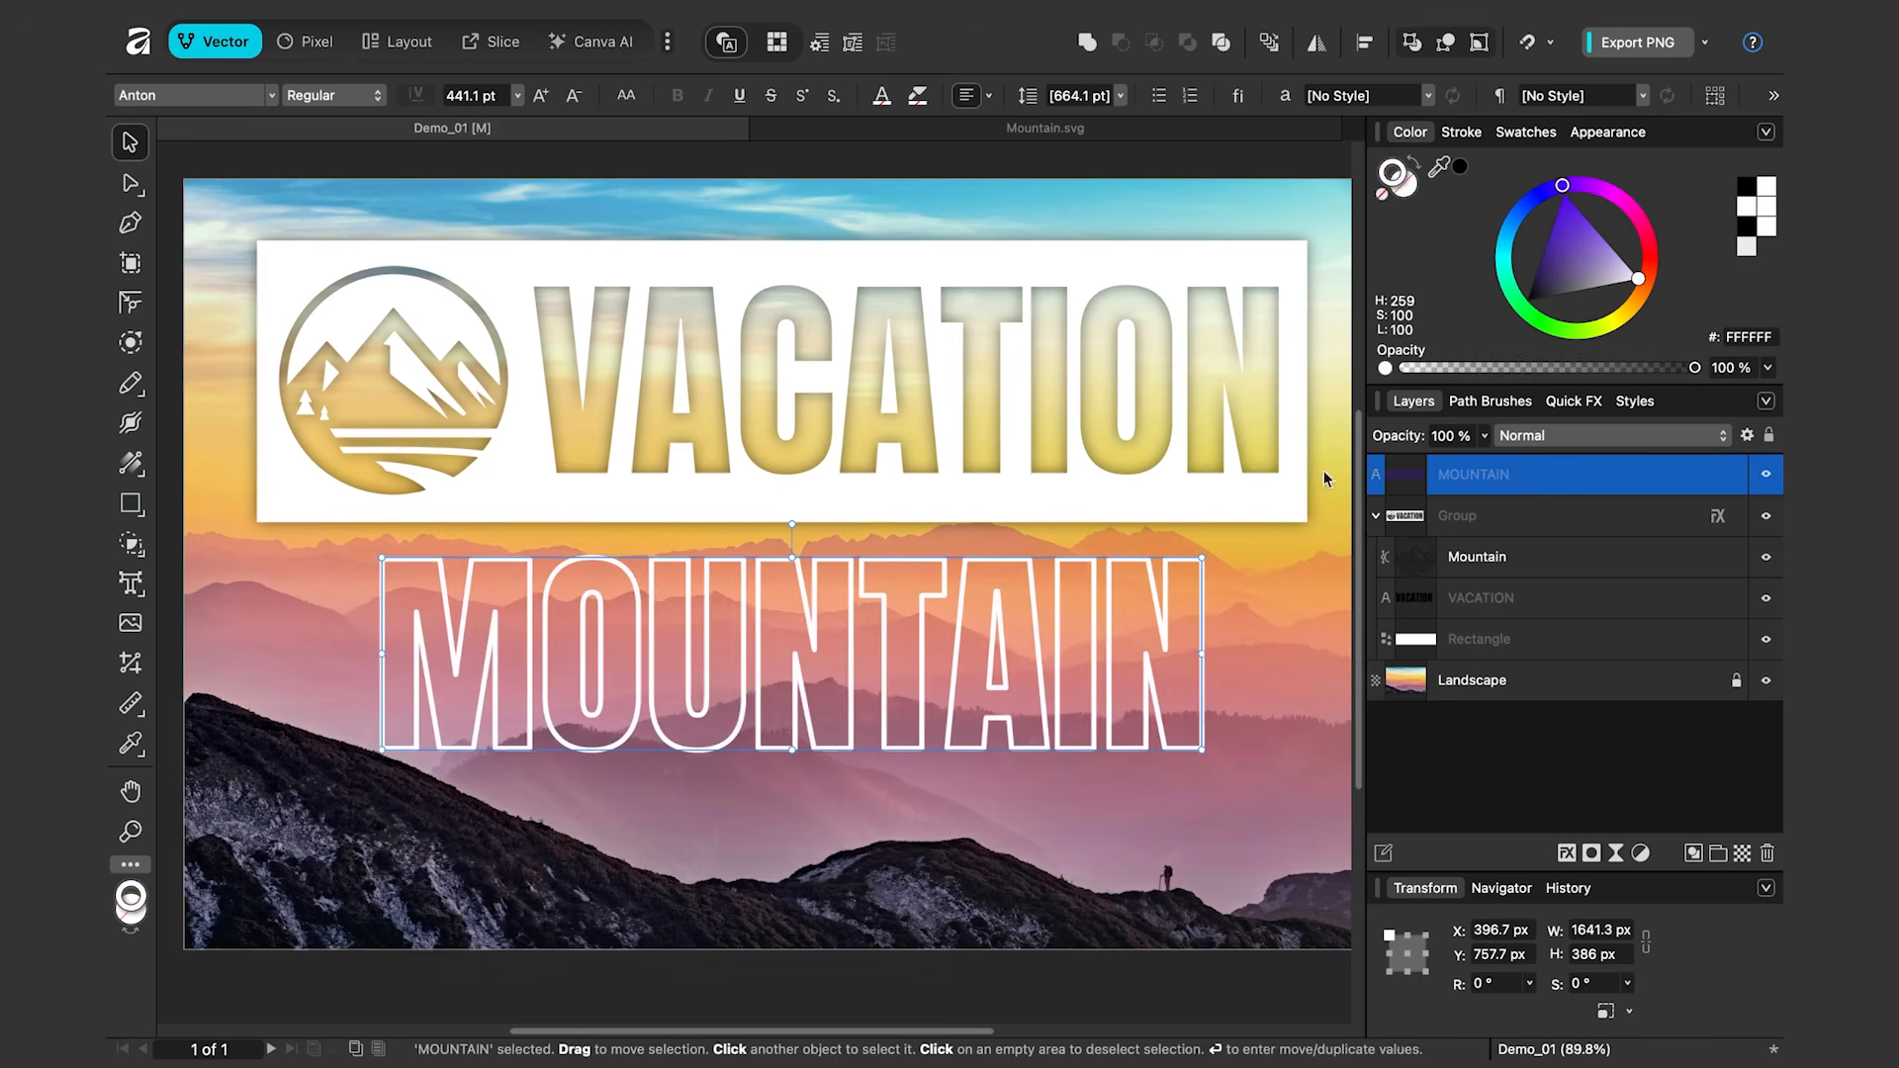
Enlarge the outlined MOUNTAIN text, reposition it beneath the VACATION banner, and deselect it
drag(1201, 557, 1306, 533)
drag(1175, 602, 1130, 613)
click(1327, 595)
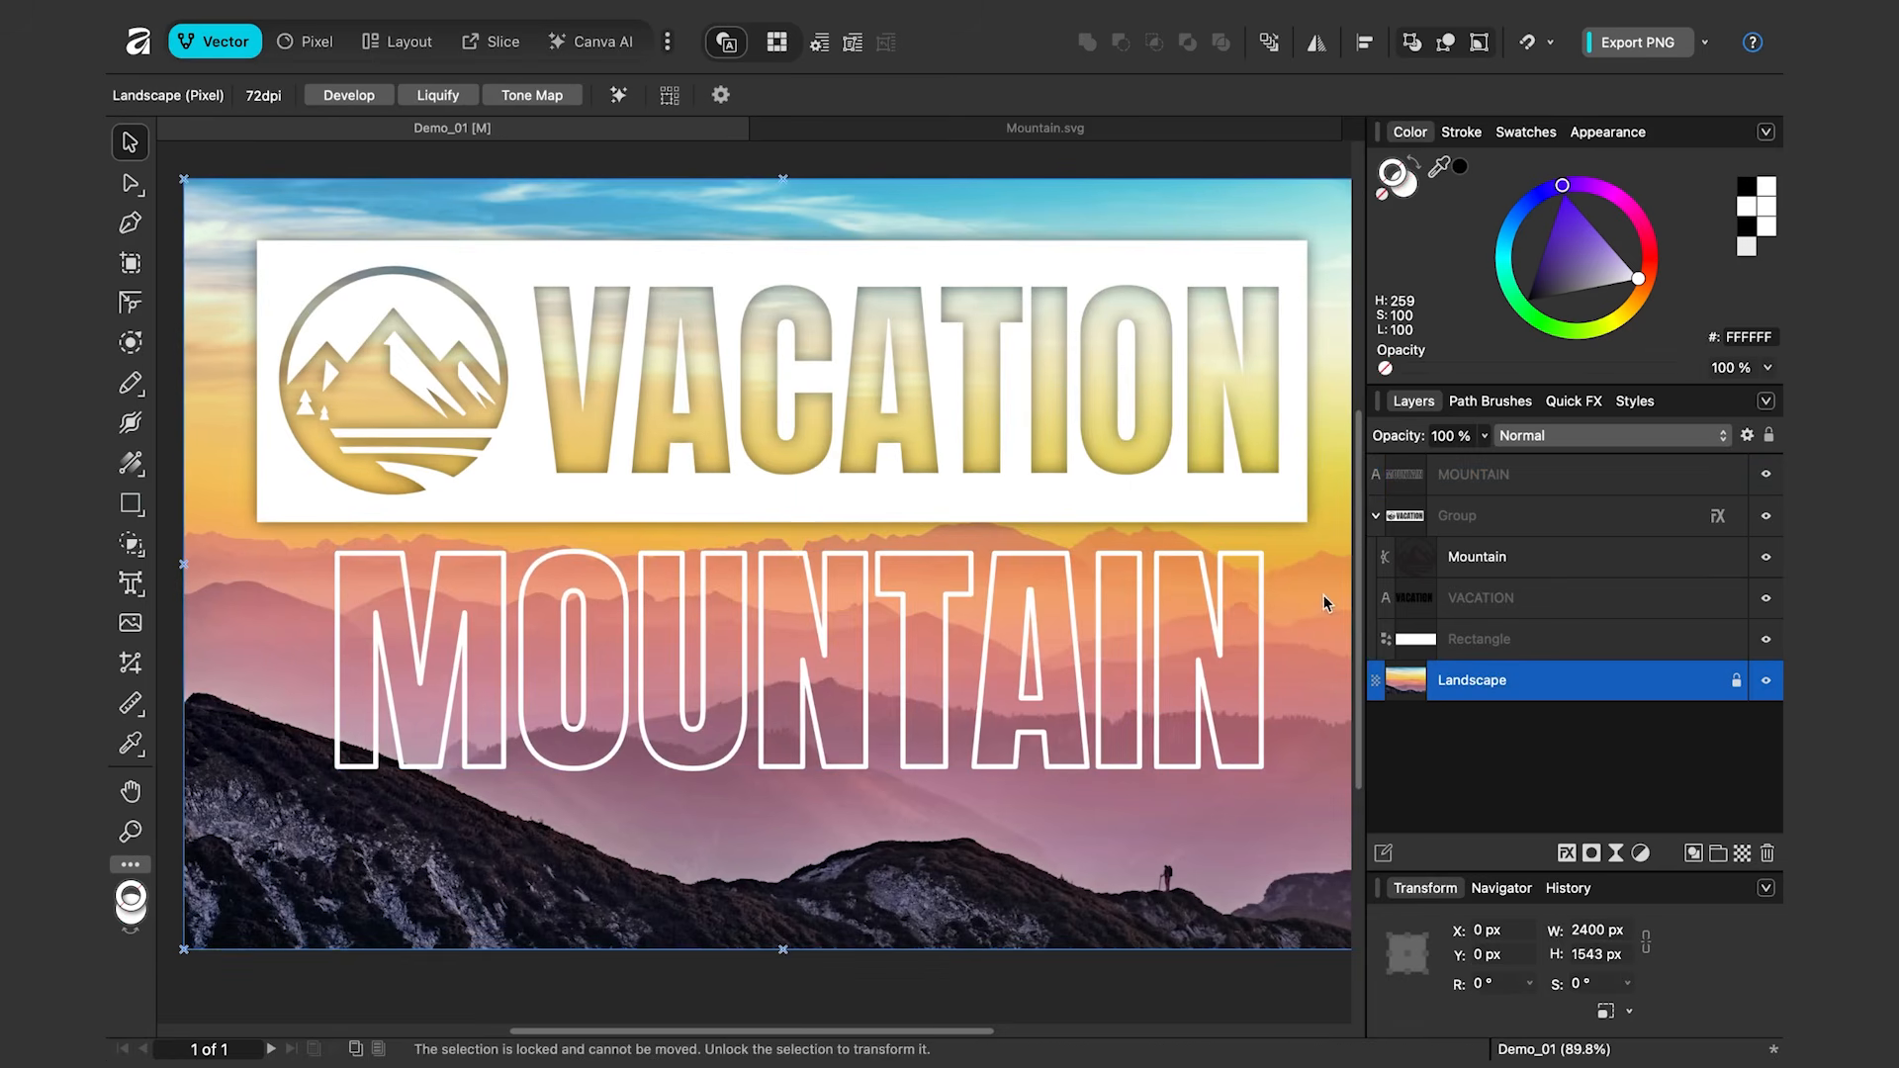